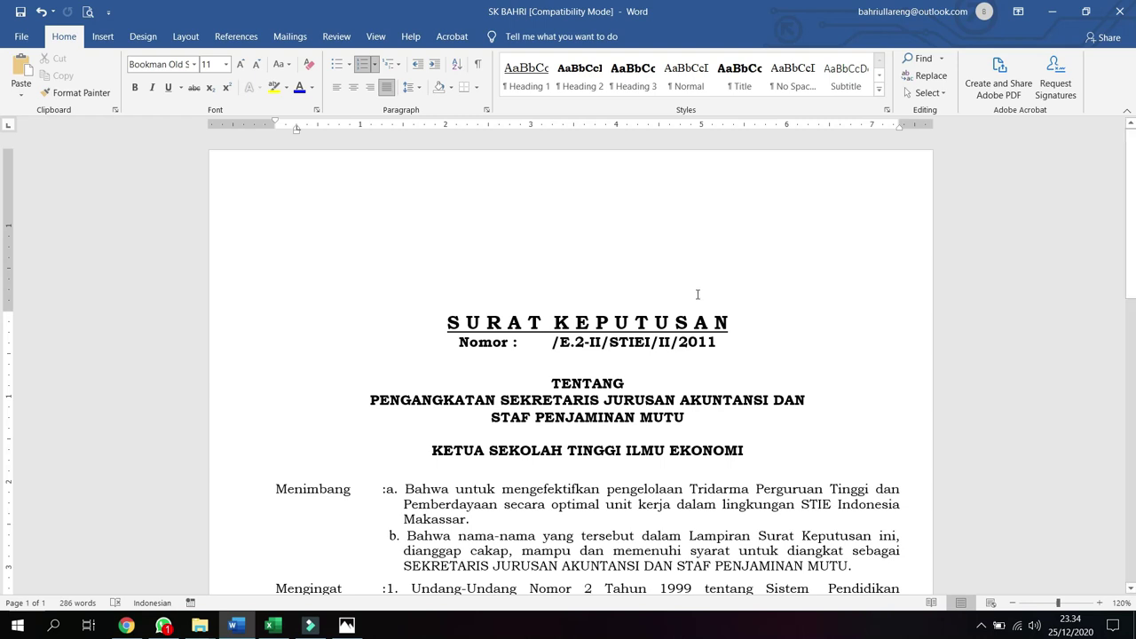
scroll(696, 298, down, 3)
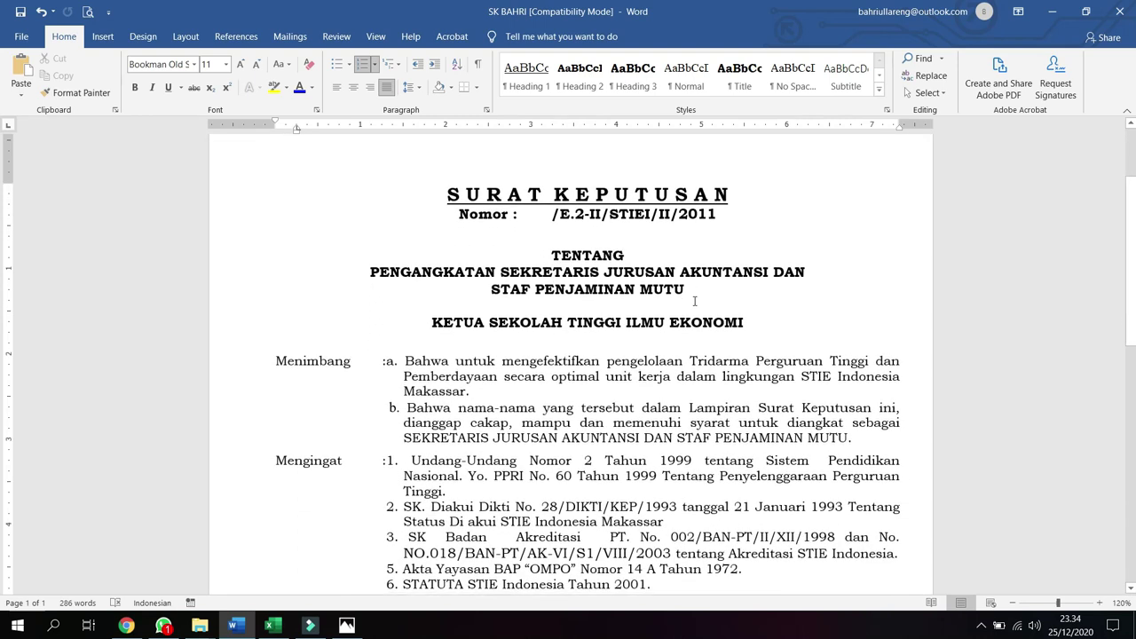
scroll(375, 275, up, 3)
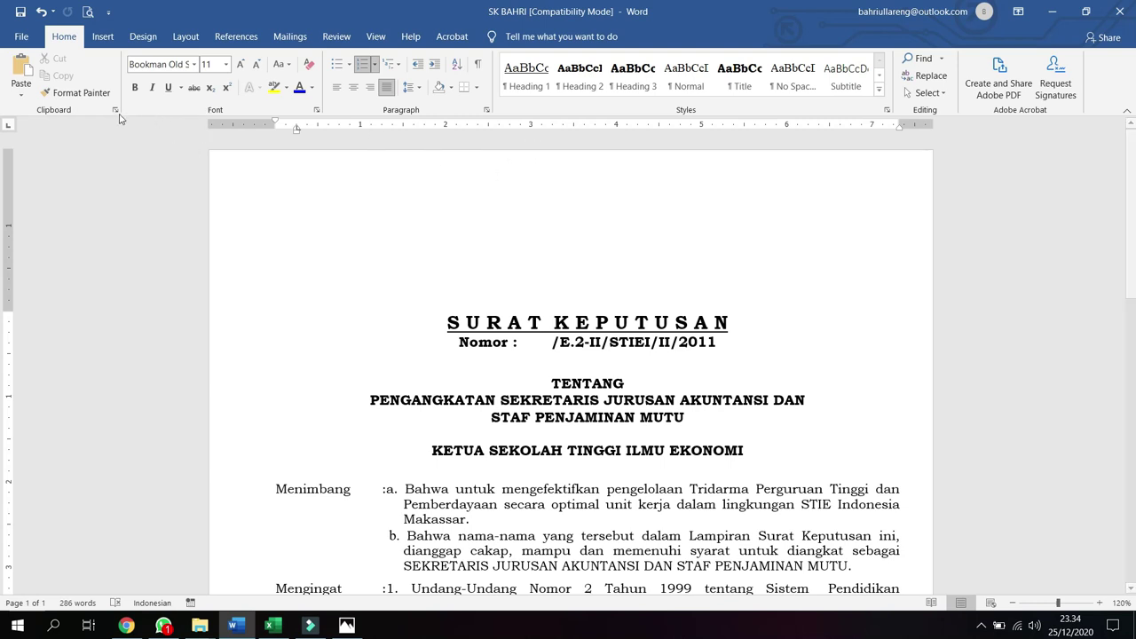
- Open the advanced options for working with Word
click(21, 36)
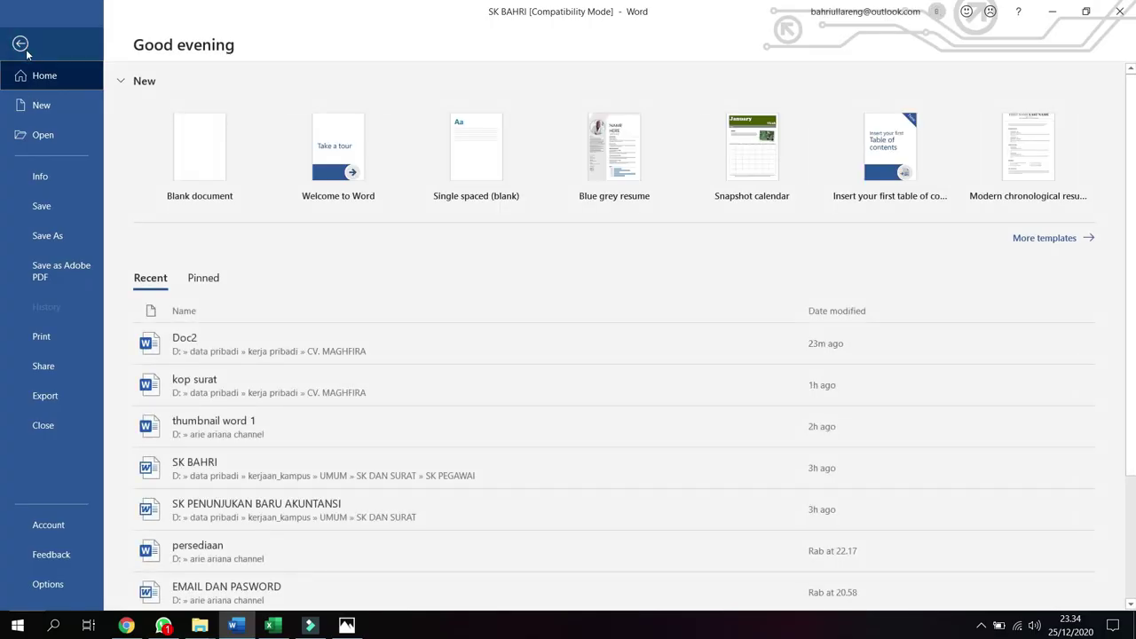
click(21, 44)
click(21, 37)
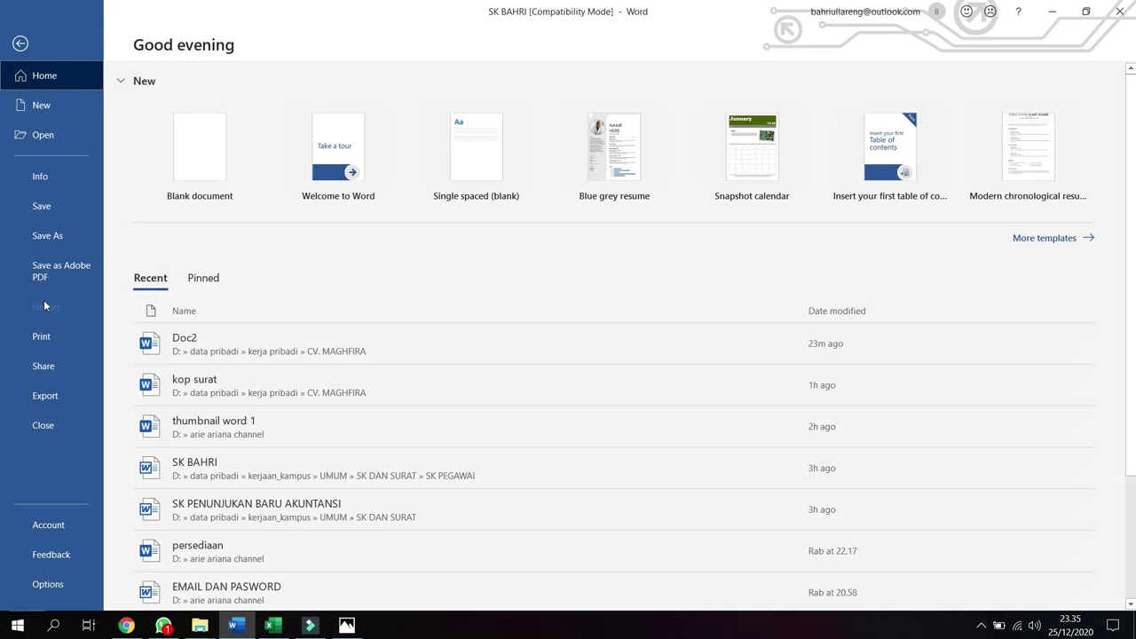
key(Escape)
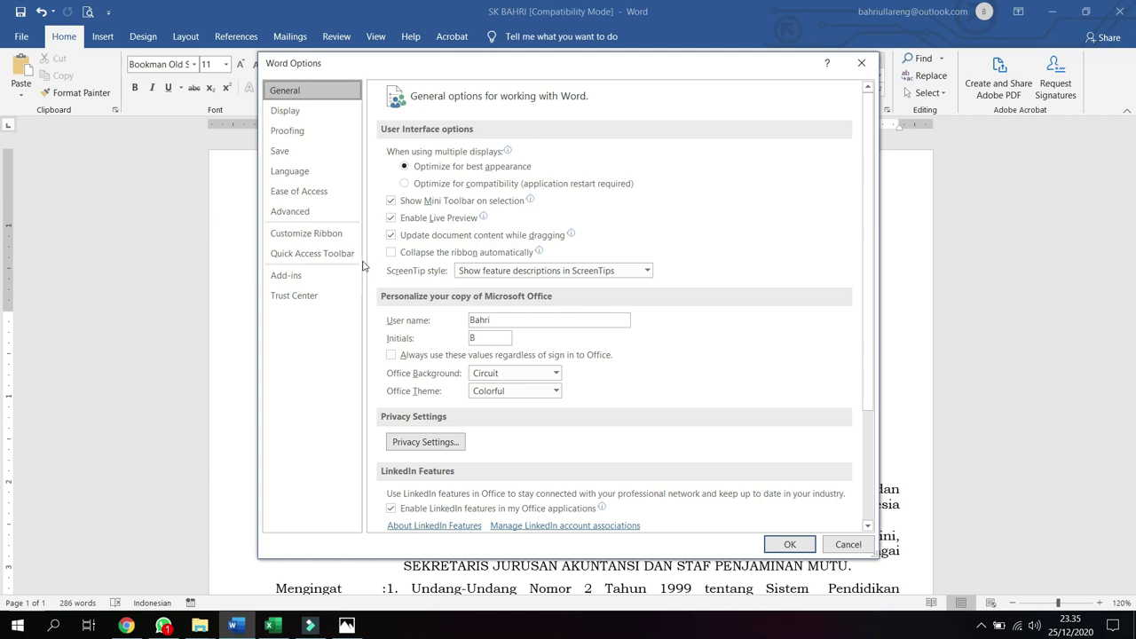
click(311, 220)
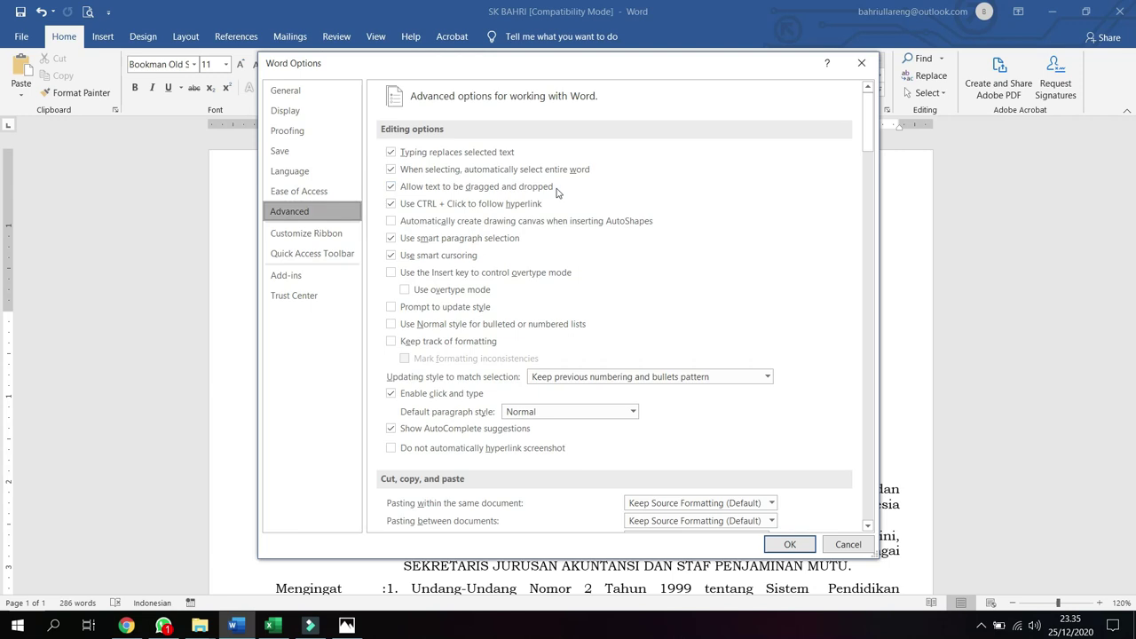
- Set the display measurement units to Centimeters in the advanced options and apply the change
scroll(559, 196, down, 5)
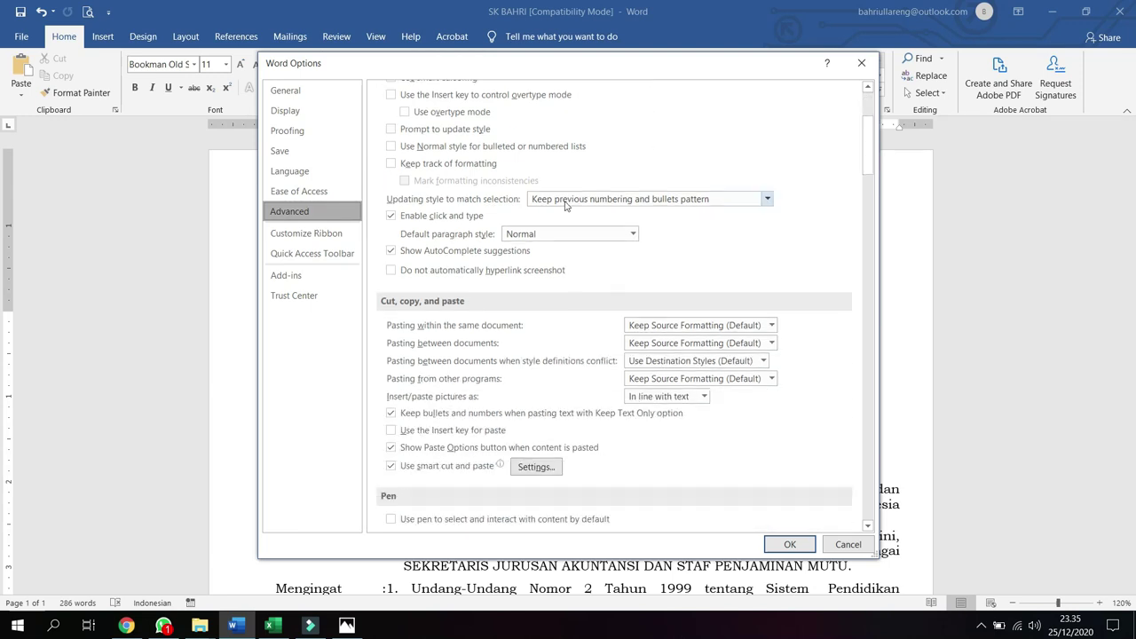
scroll(564, 205, down, 10)
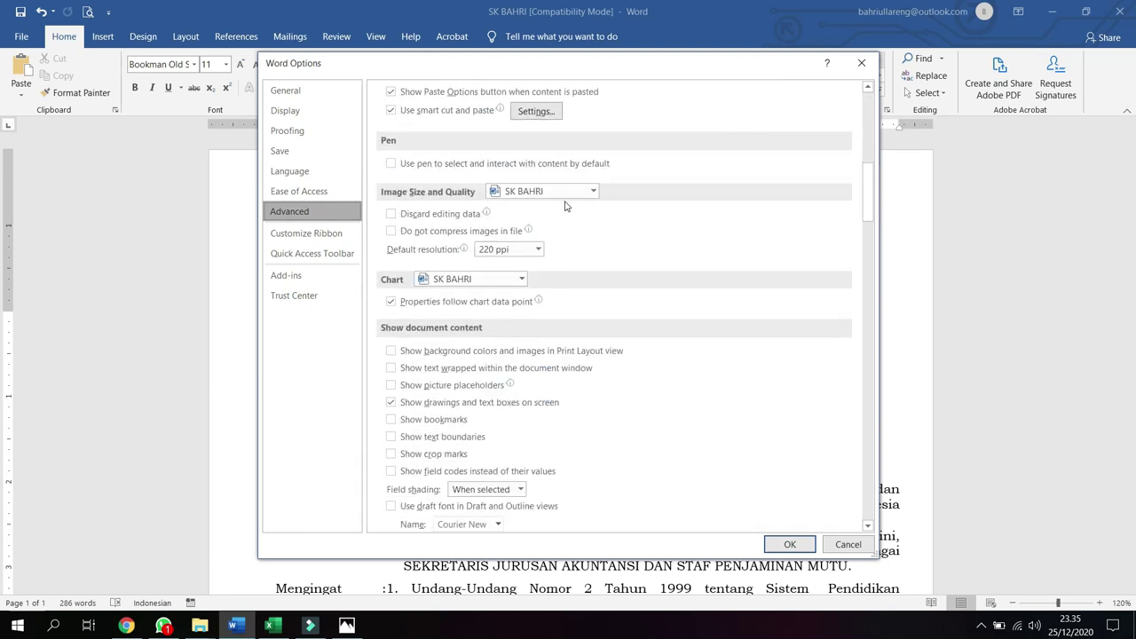
scroll(566, 206, down, 6)
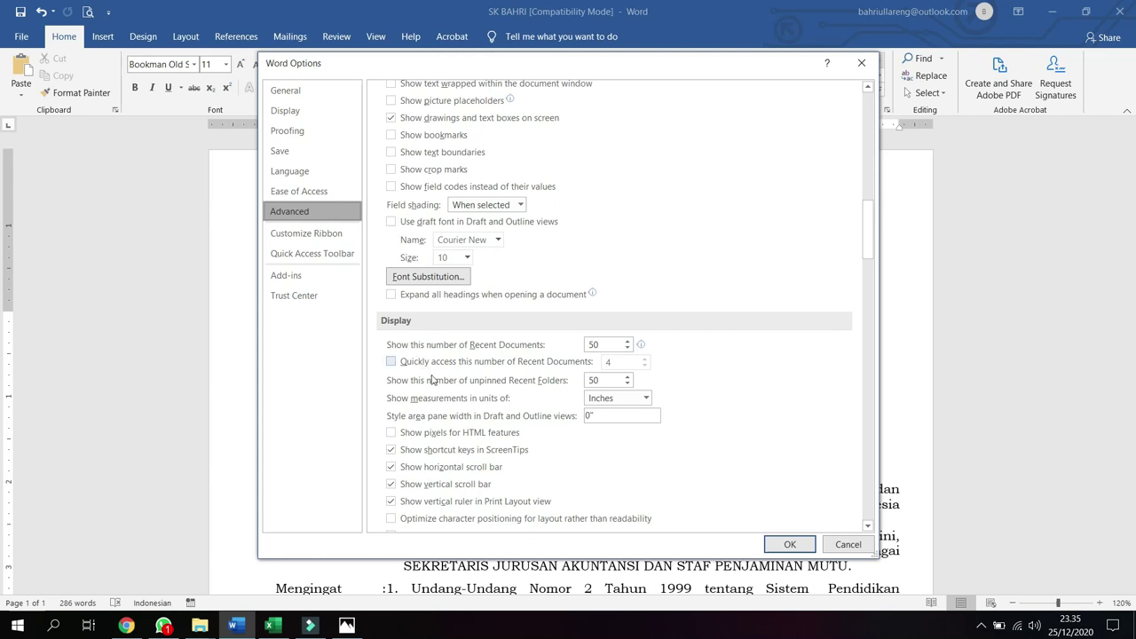
click(646, 399)
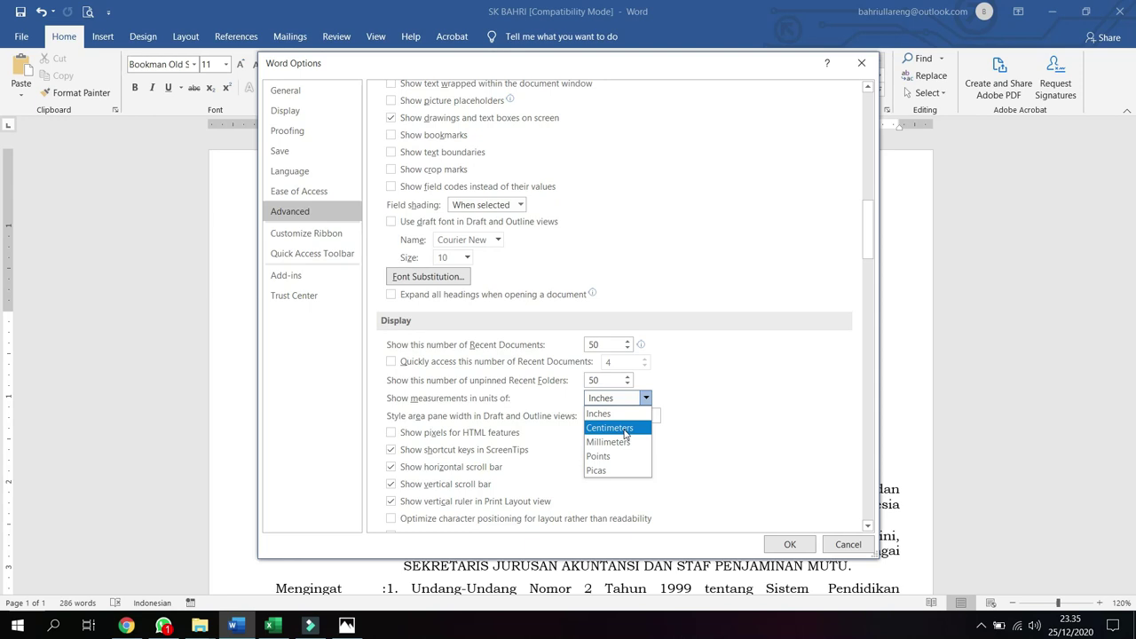
click(625, 431)
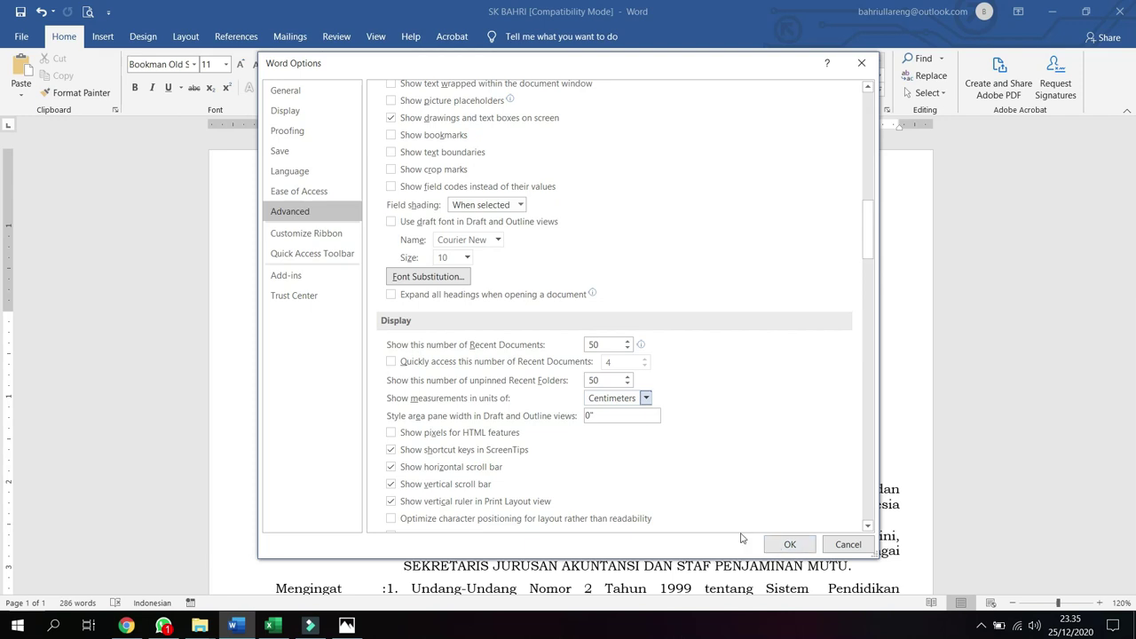
click(646, 400)
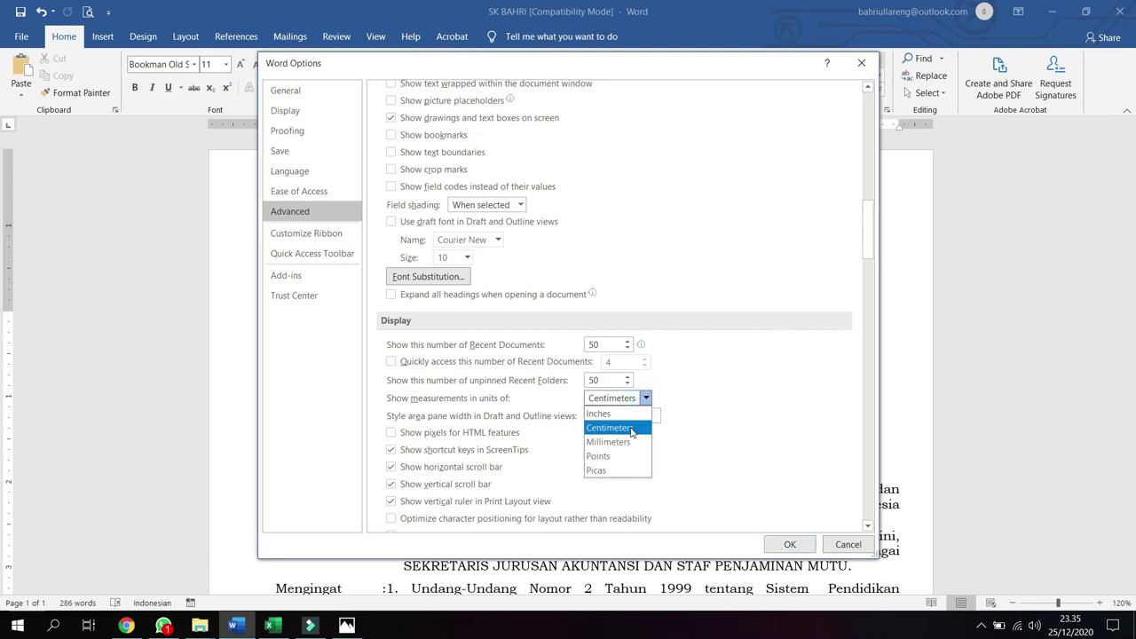
click(626, 413)
click(645, 398)
click(629, 428)
click(789, 545)
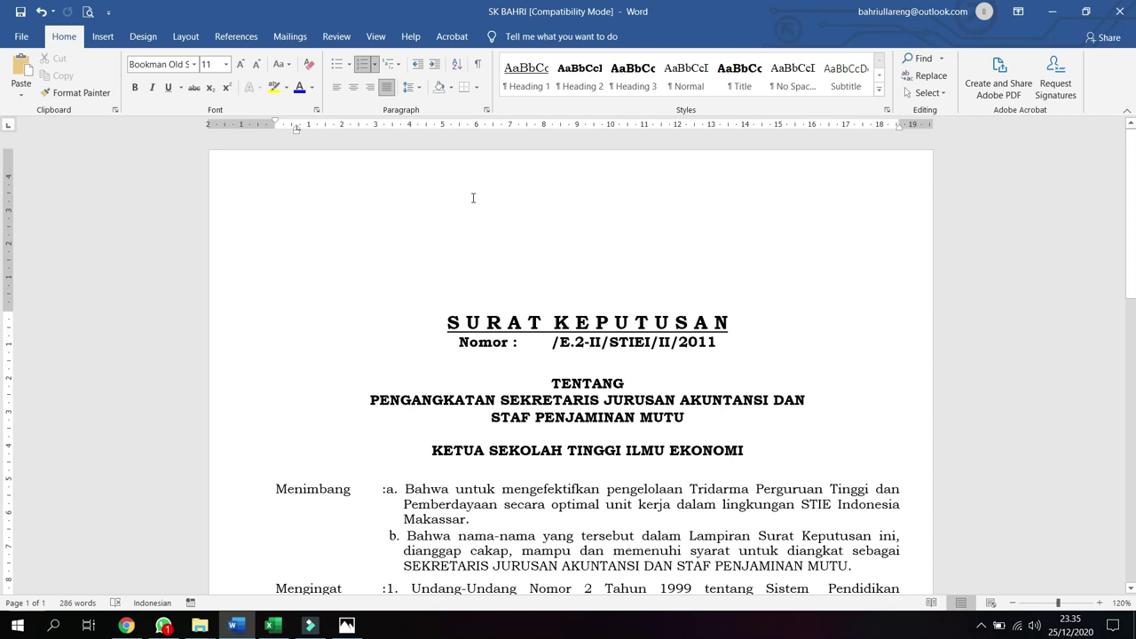
- Check the decree document's margins in Page Setup, then close the dialog without changing anything
double_click(255, 126)
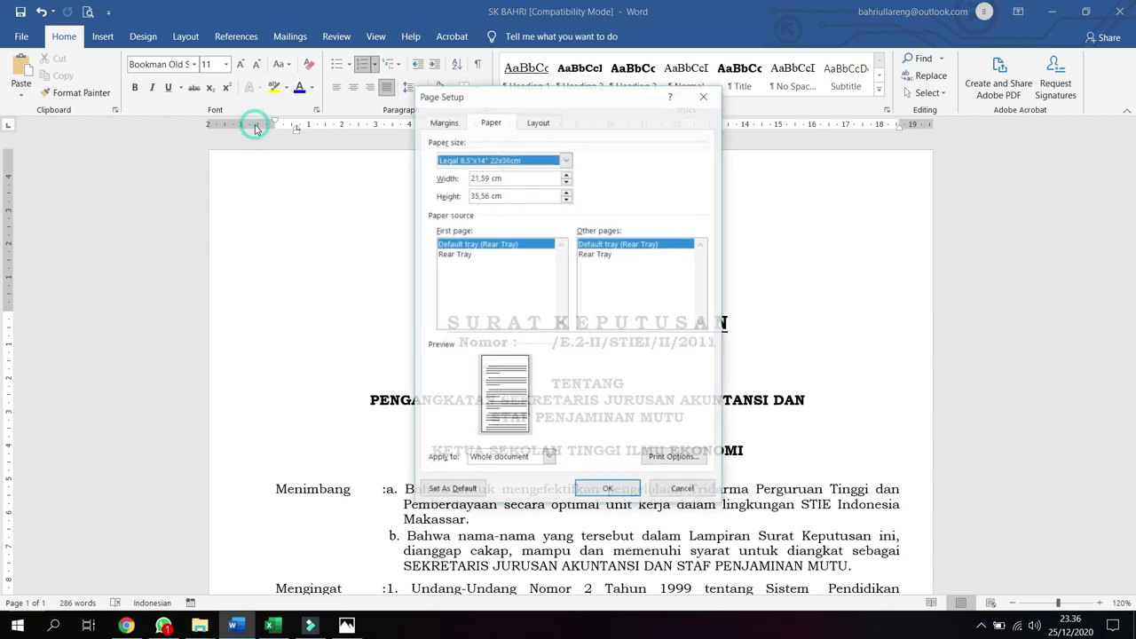
click(448, 123)
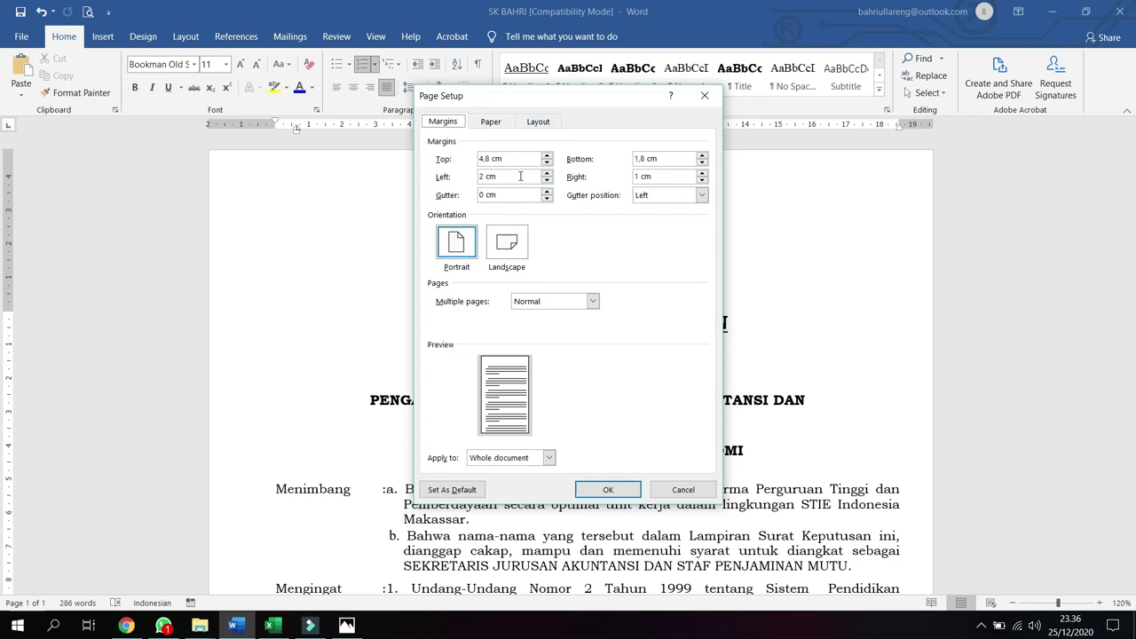
click(678, 495)
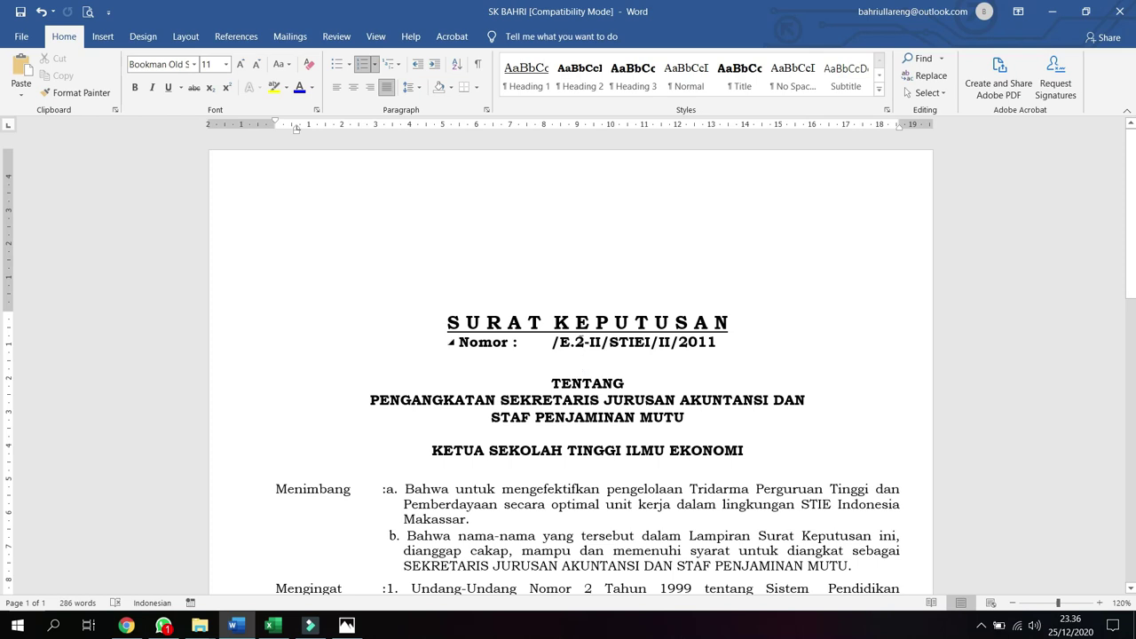
- Create a new blank document alongside the open Surat Keputusan letter
scroll(590, 316, down, 3)
scroll(590, 315, up, 1)
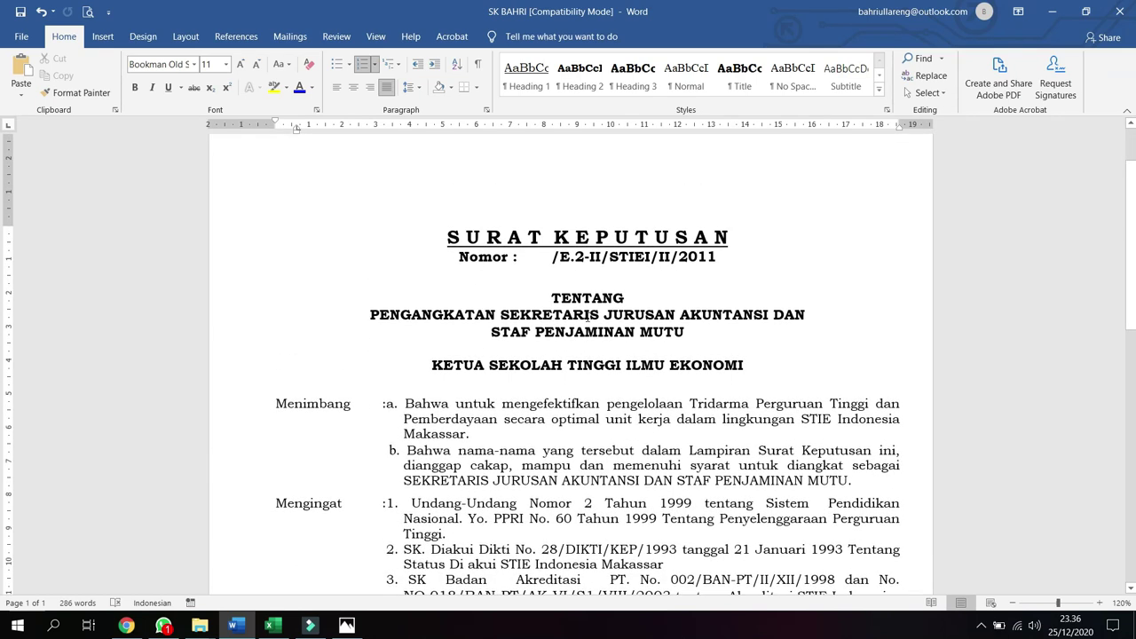
scroll(578, 303, down, 5)
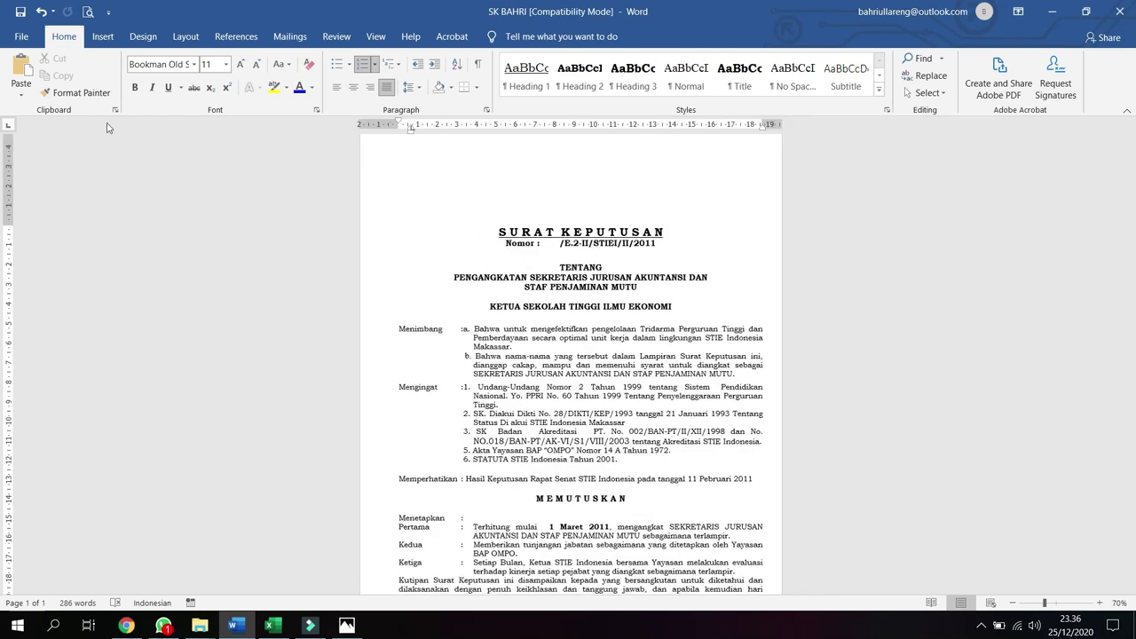
click(25, 39)
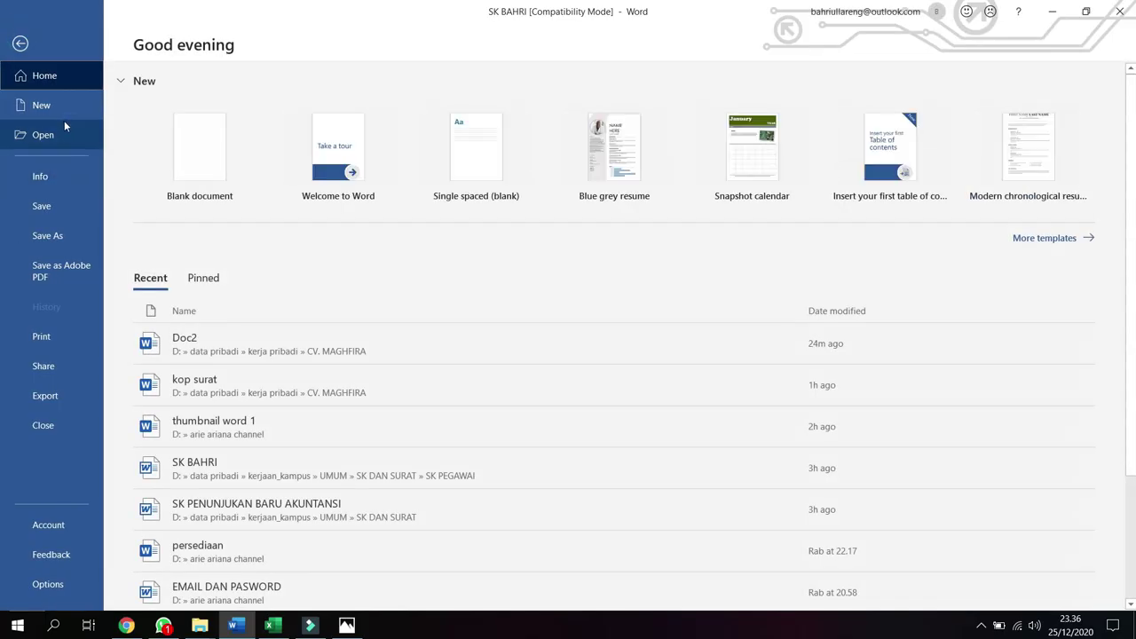
click(59, 108)
key(Escape)
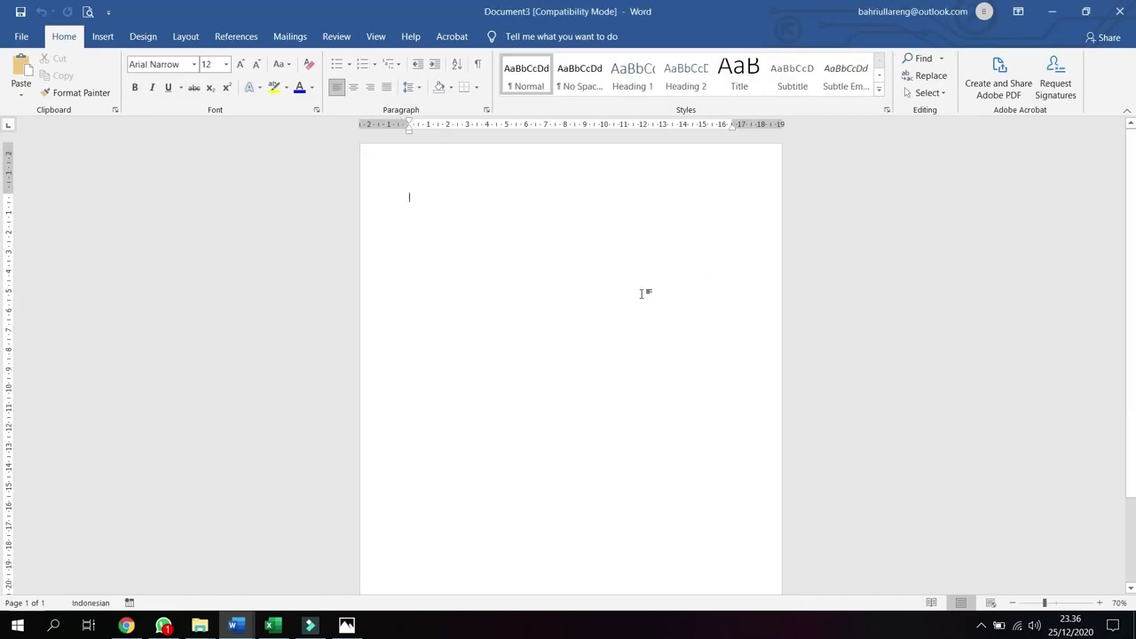
scroll(634, 289, down, 1)
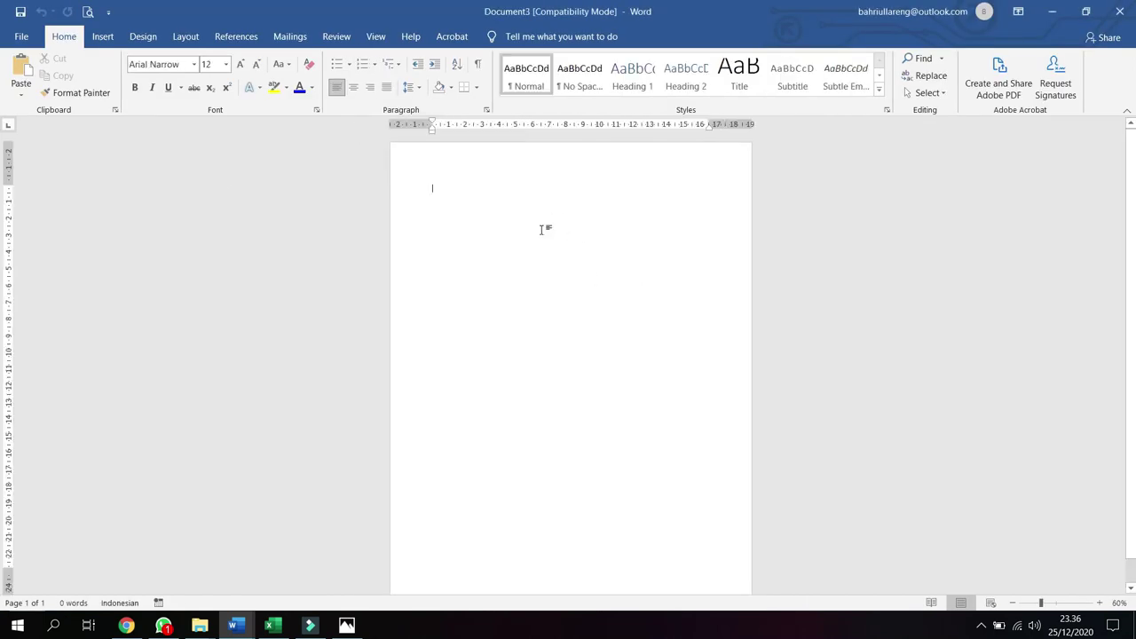
- Set the new blank document's paper size to Legal 8.5"x14" 22x36cm
click(22, 39)
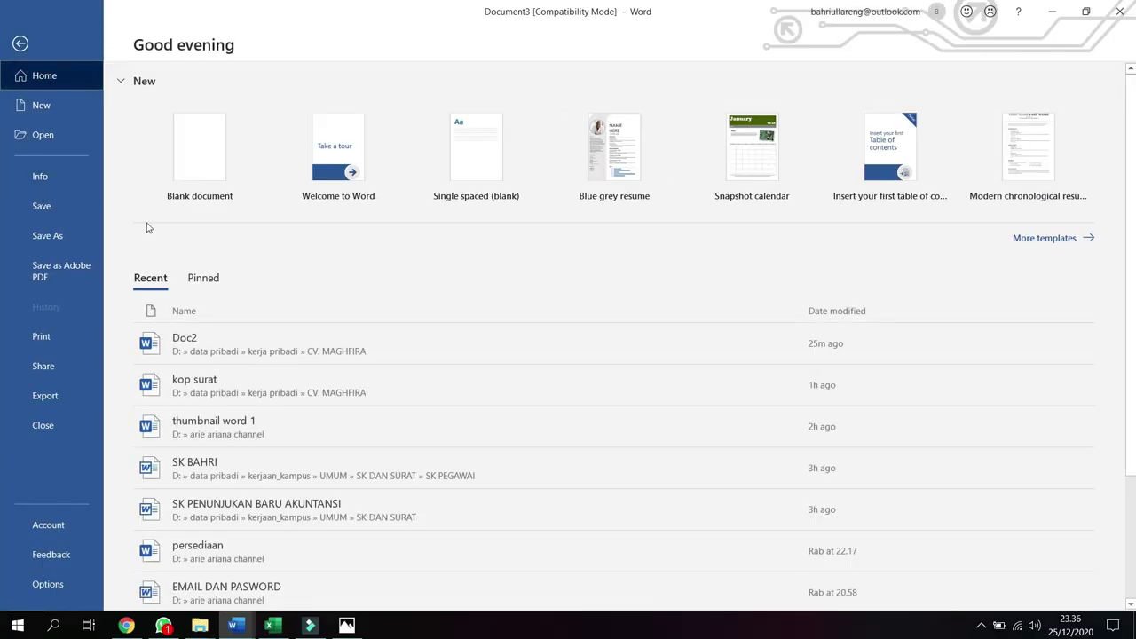
key(Escape)
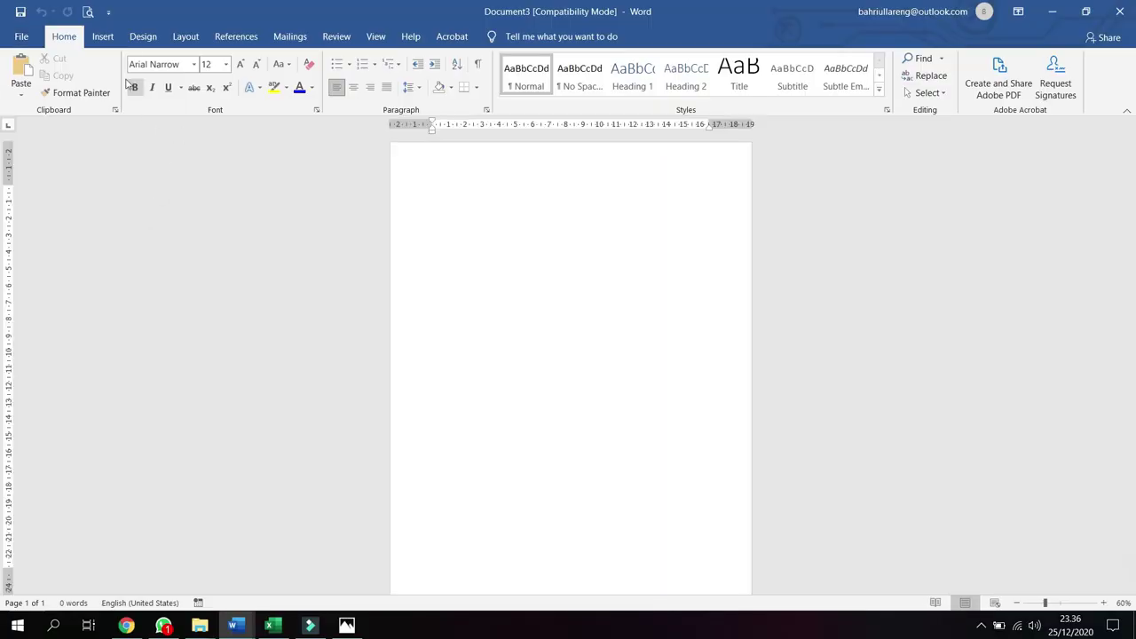
click(102, 38)
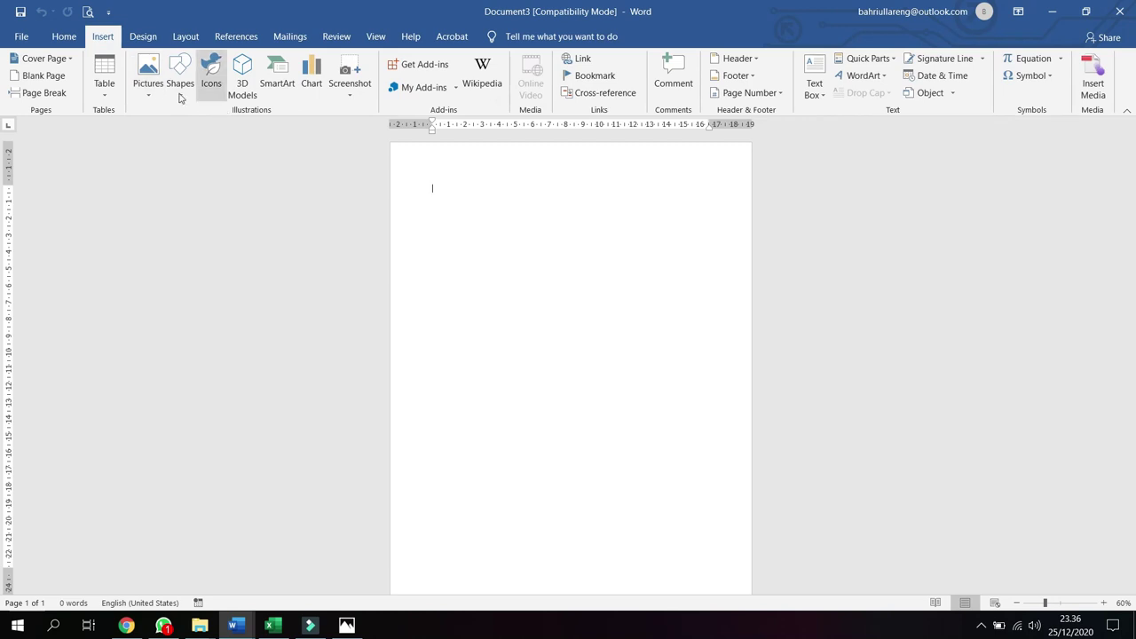
click(142, 36)
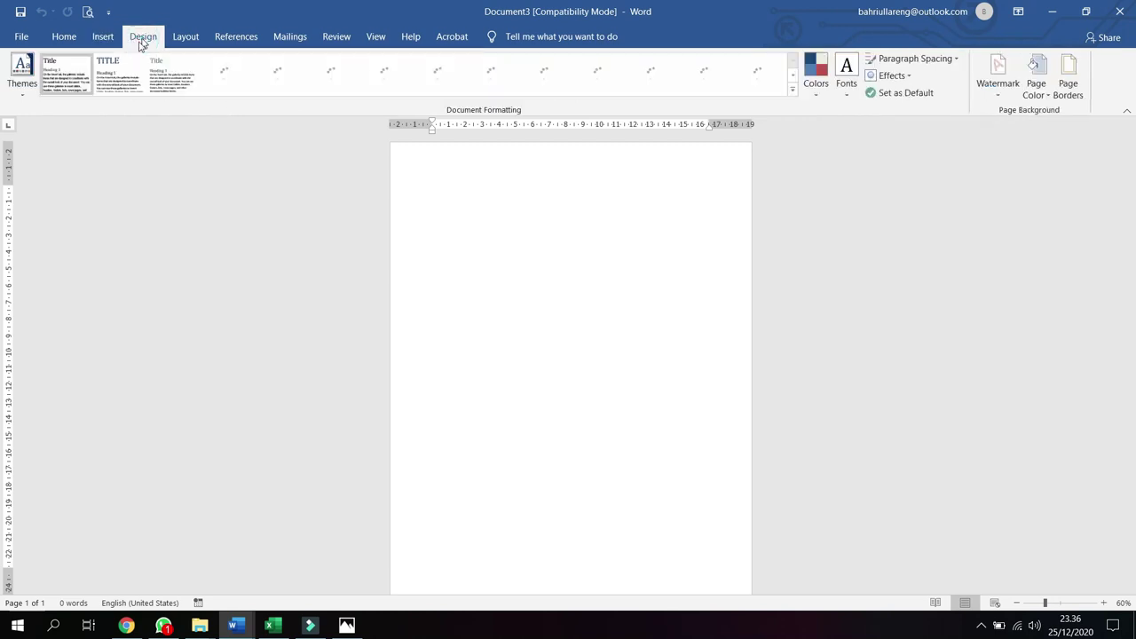
click(186, 36)
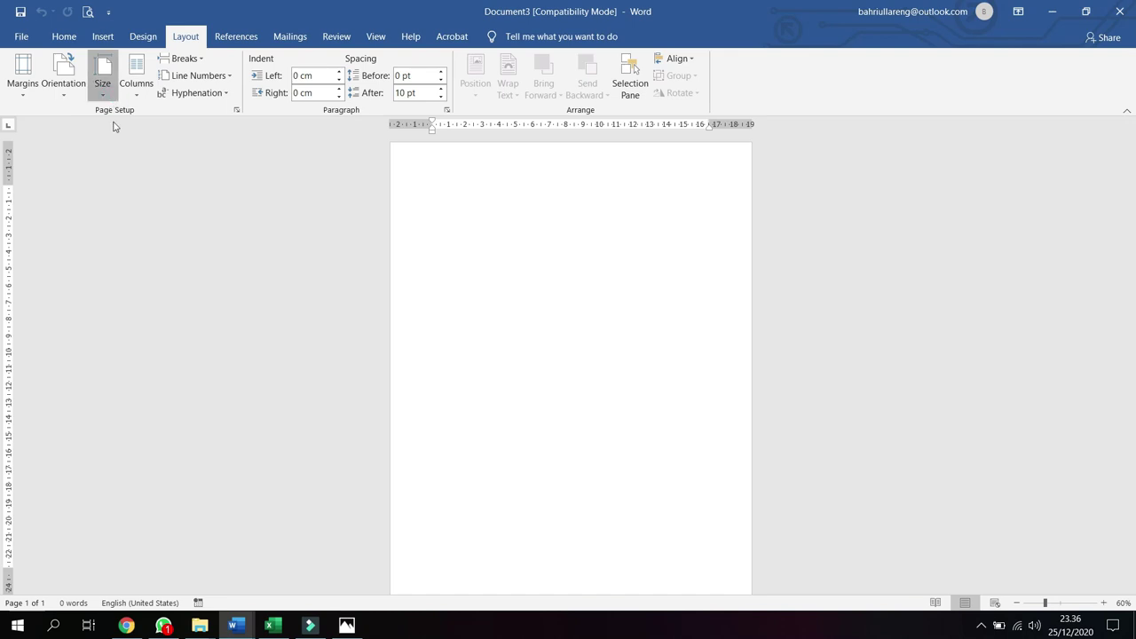
click(105, 94)
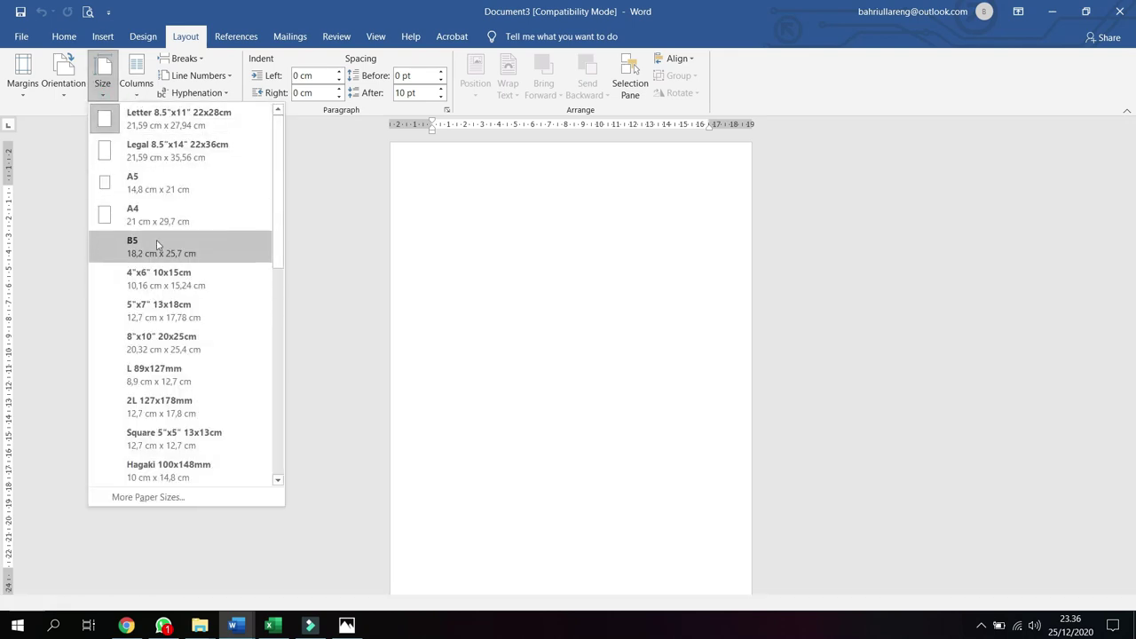
click(189, 151)
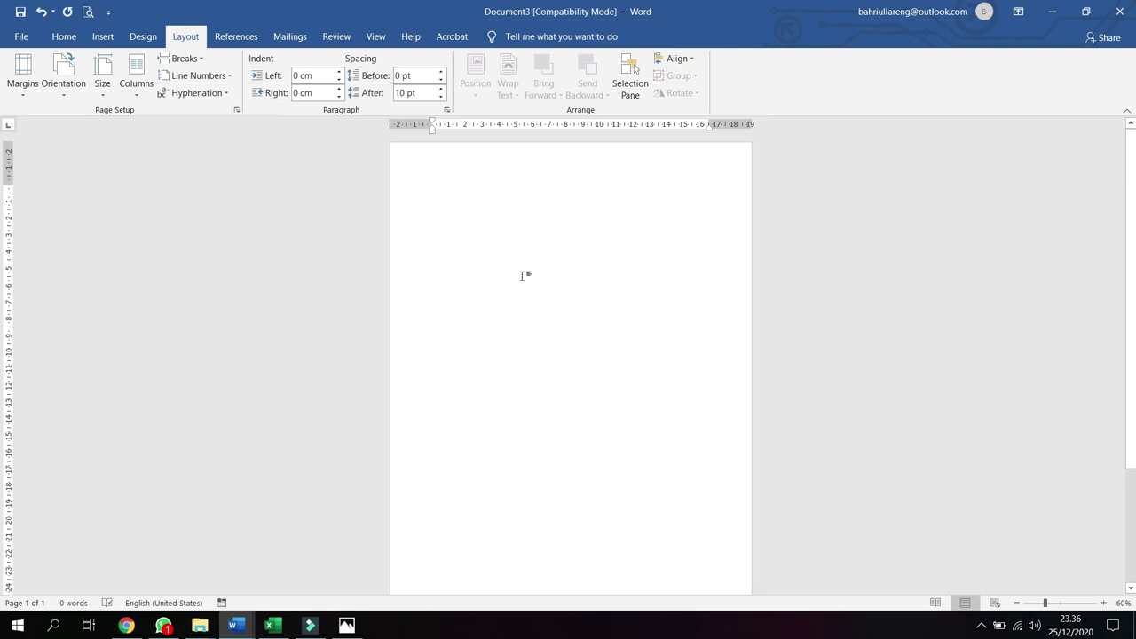
ctrl+scroll(522, 276, up, 3)
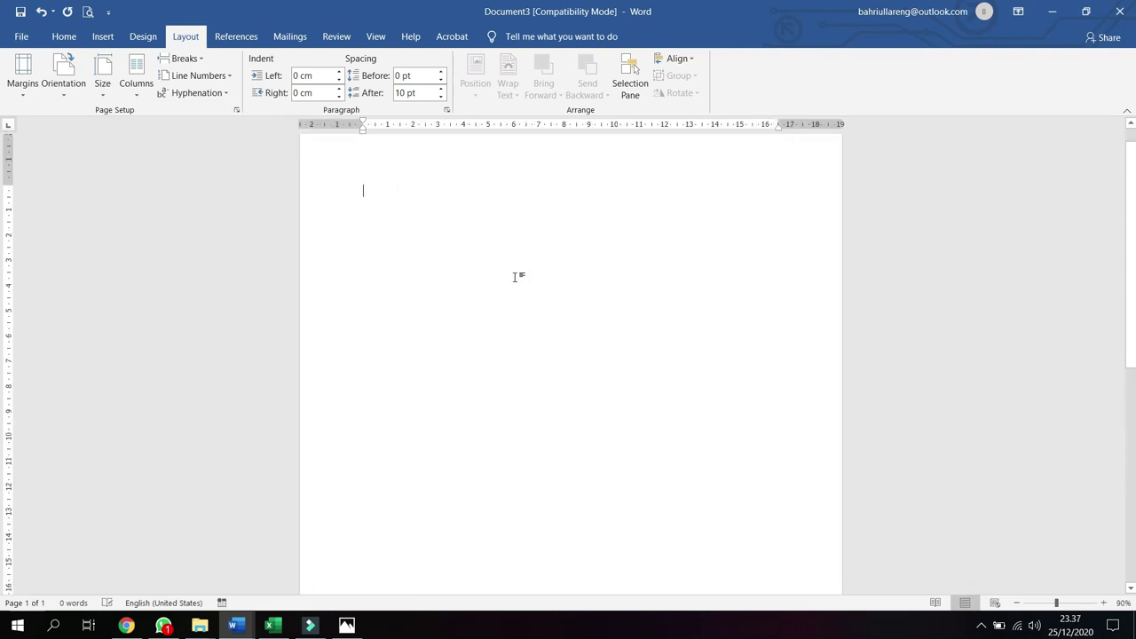
scroll(518, 276, down, 8)
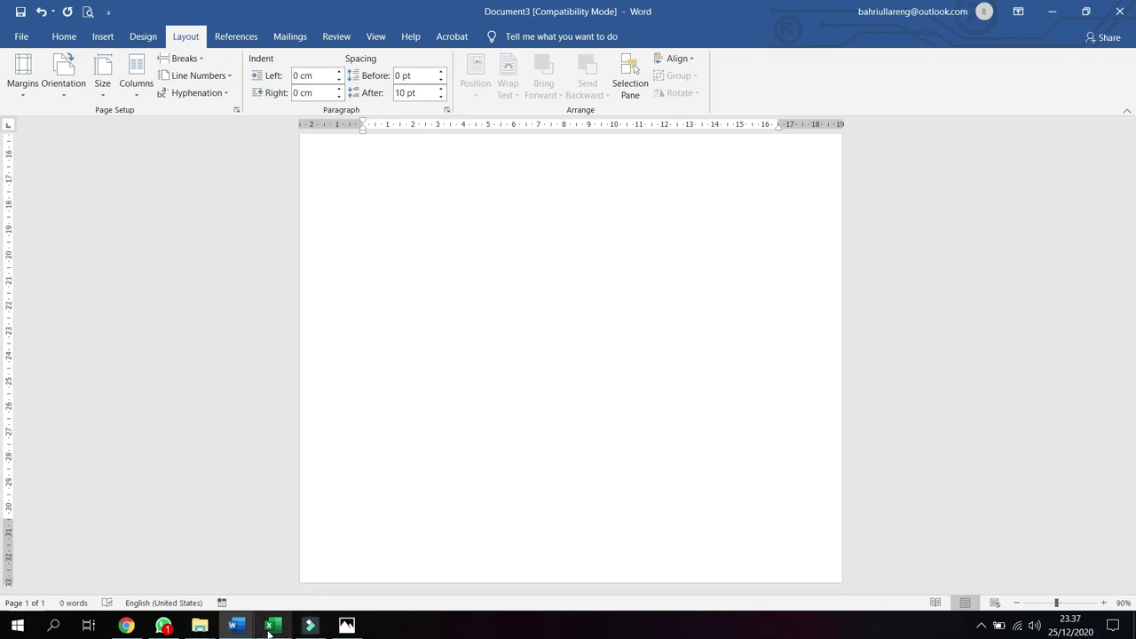
- Switch back to the Surat Keputusan document and examine its full-page layout from heading to the Tembusan list
mouse_move(239, 628)
click(160, 564)
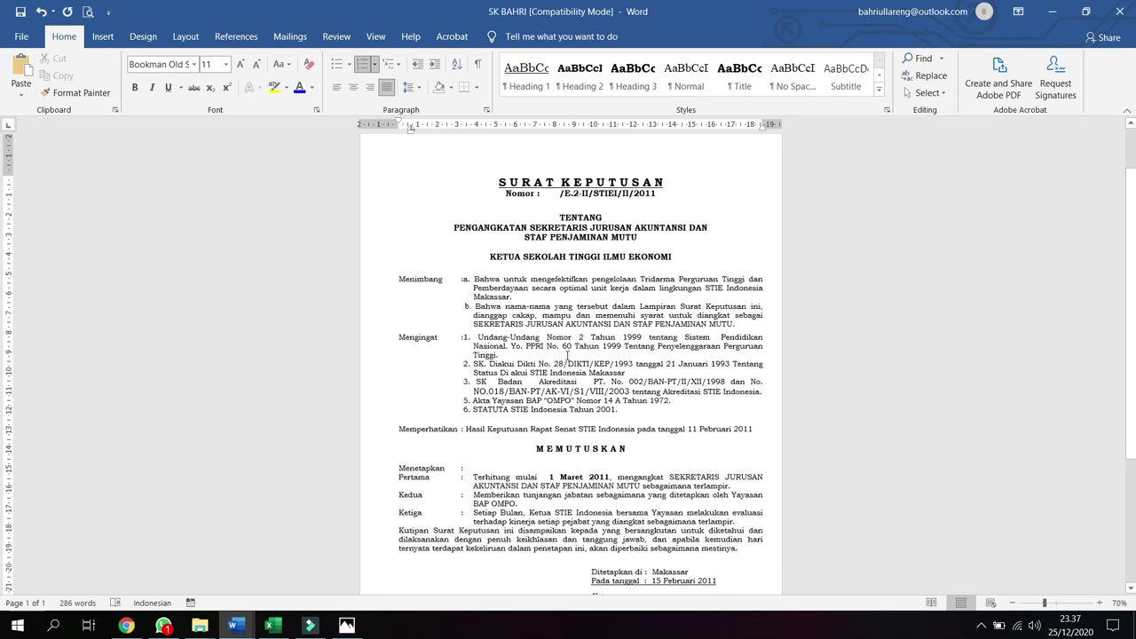
scroll(627, 344, down, 4)
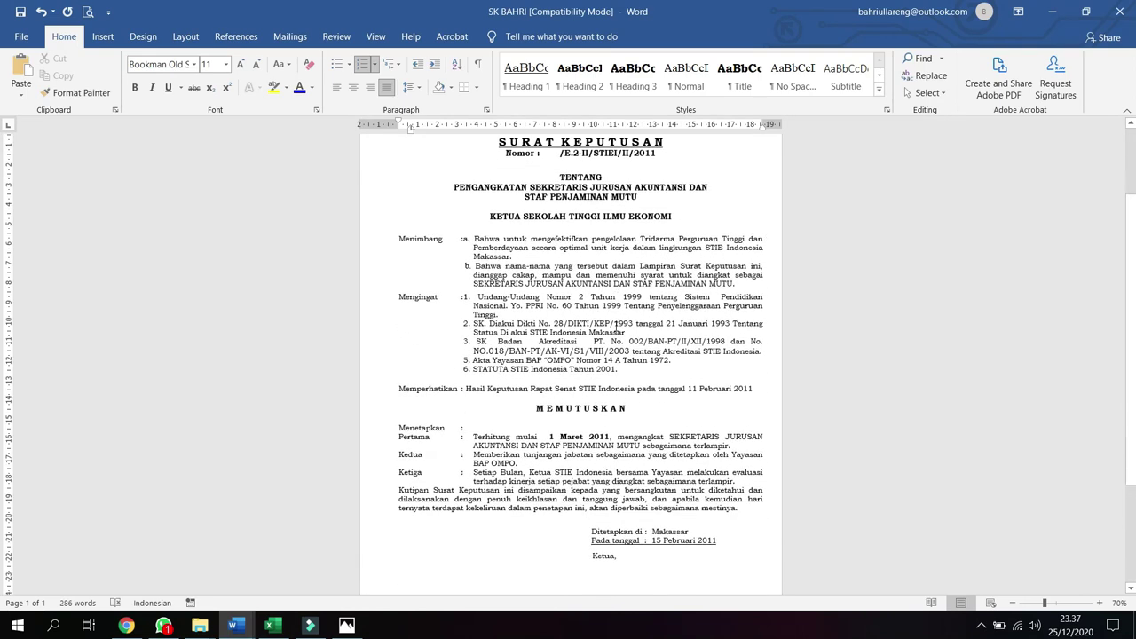
scroll(615, 327, down, 3)
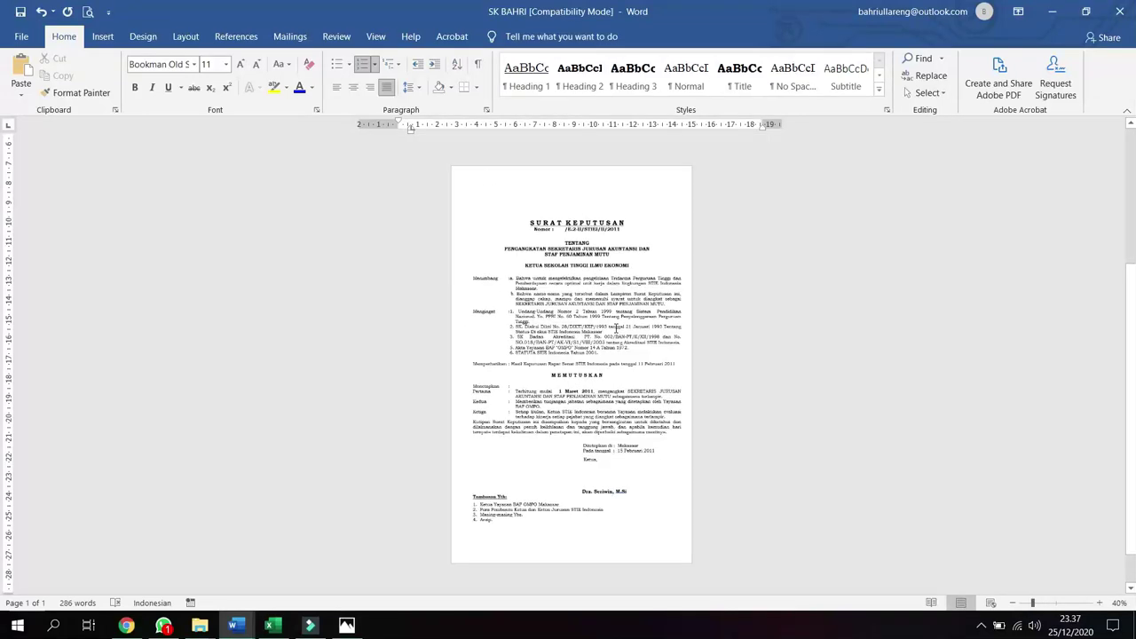
scroll(617, 328, up, 5)
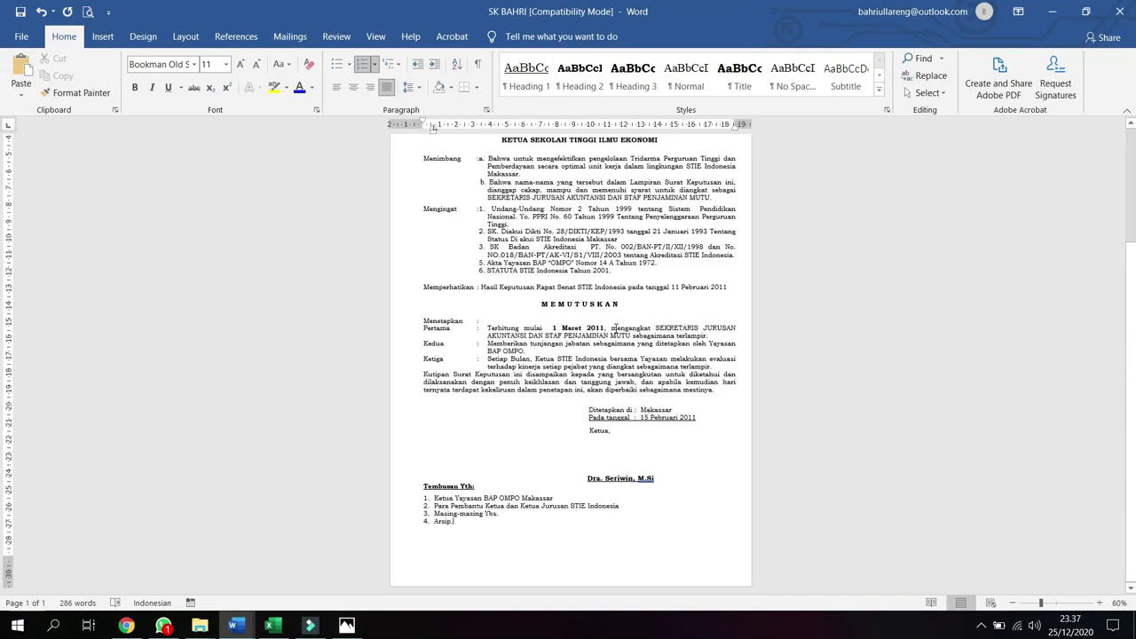
scroll(618, 328, down, 3)
scroll(618, 328, up, 1)
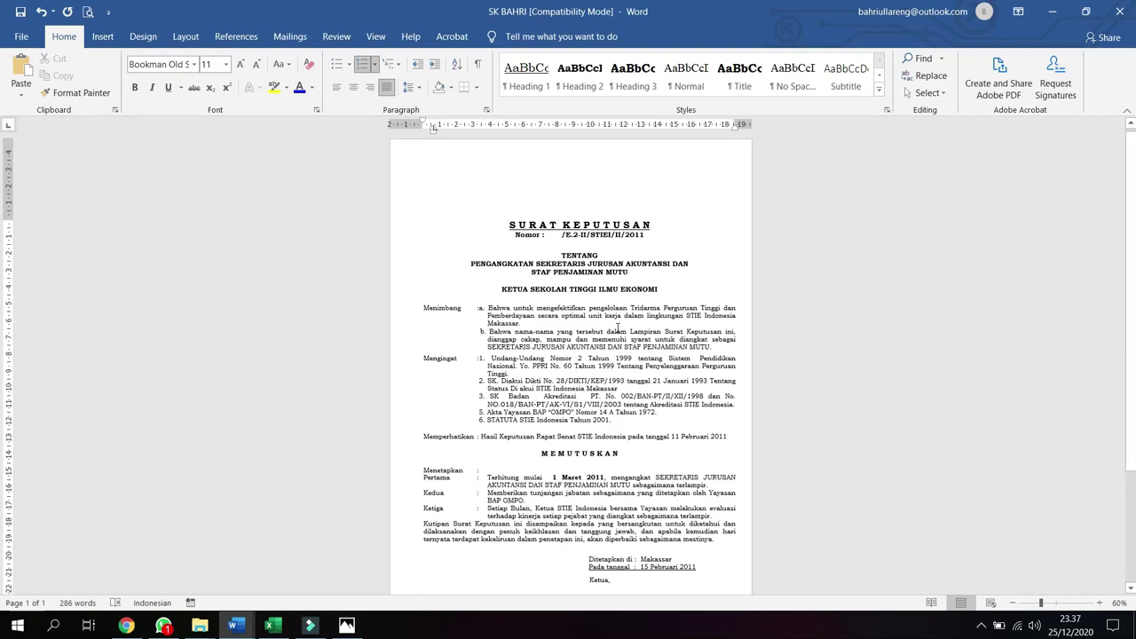
- Review the whole Surat Keputusan letter and the list of preset paper sizes, leaving its paper size as it is
scroll(618, 328, down, 7)
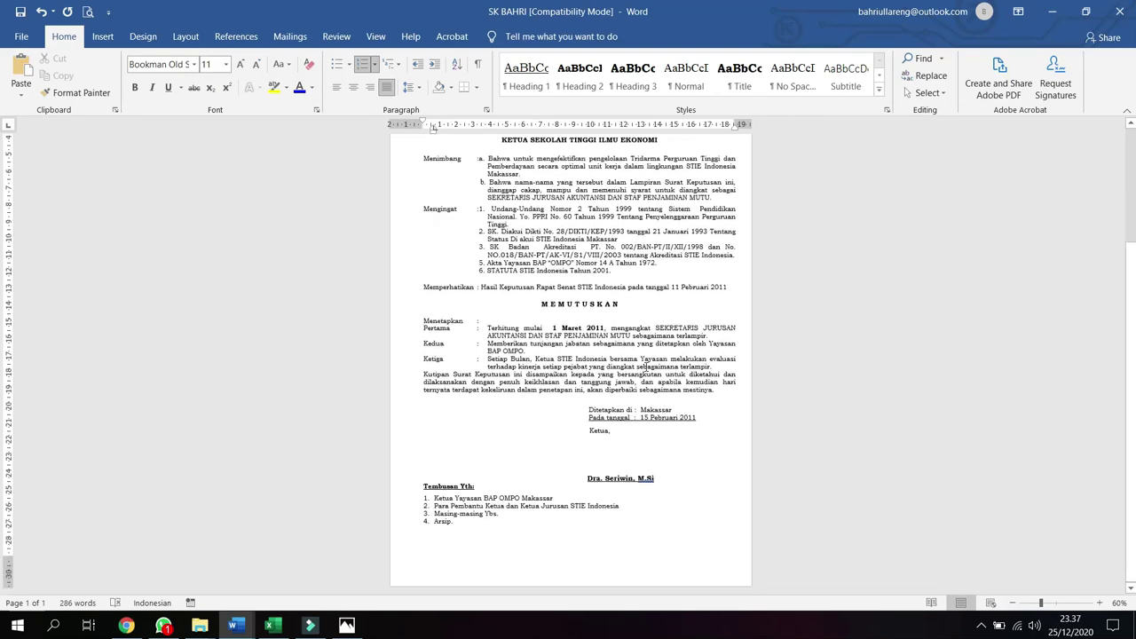
scroll(613, 355, up, 6)
scroll(598, 409, up, 4)
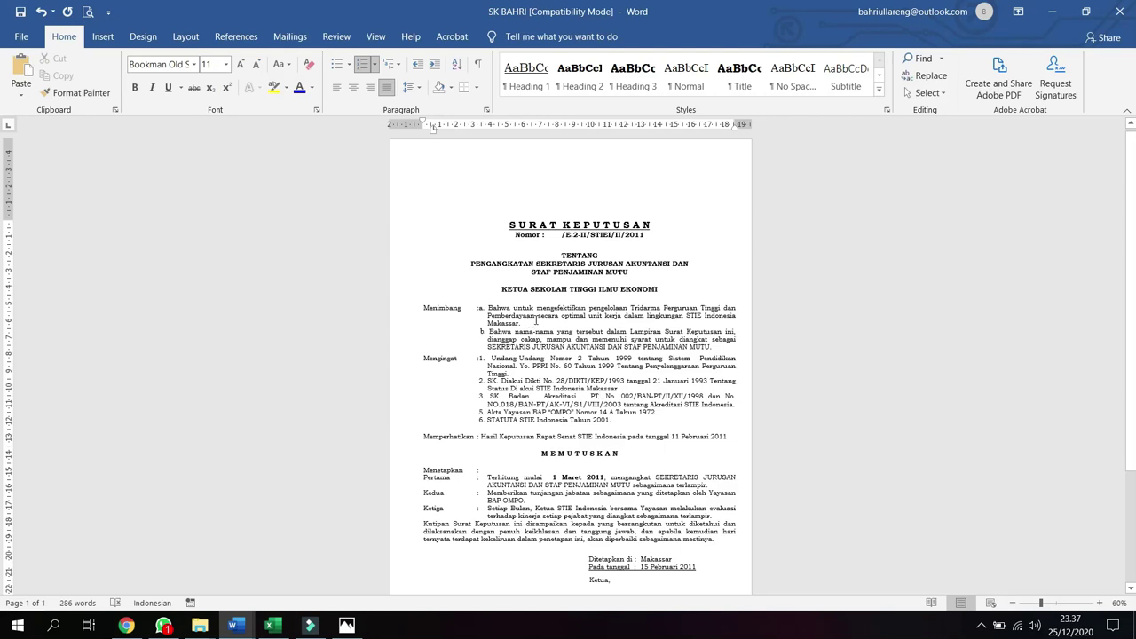
ctrl+scroll(541, 315, up, 4)
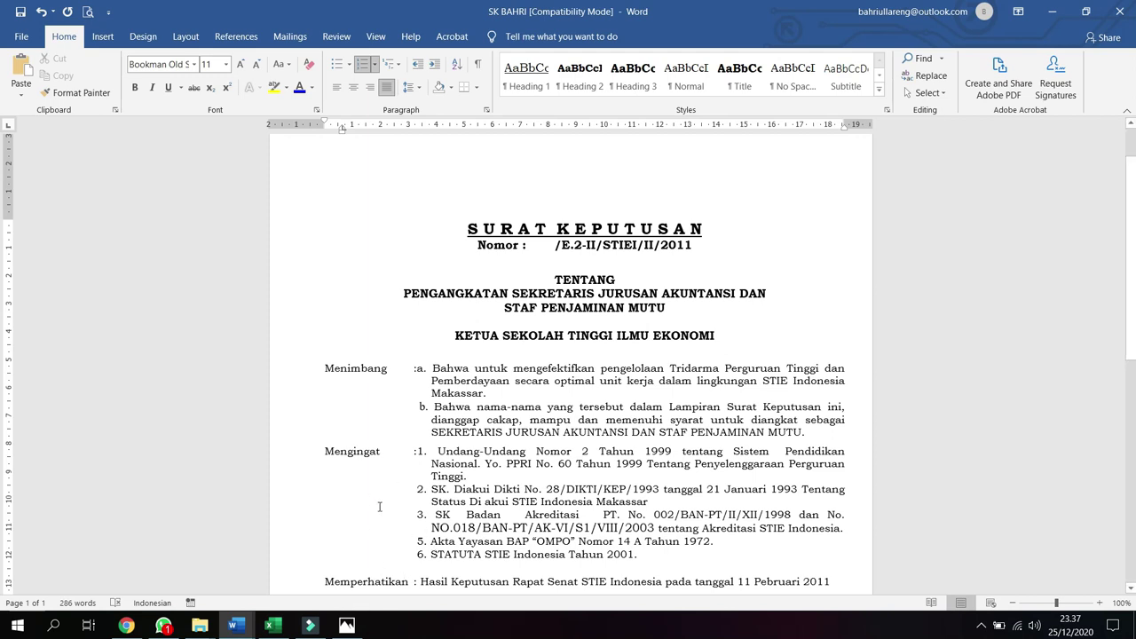
click(103, 36)
click(143, 36)
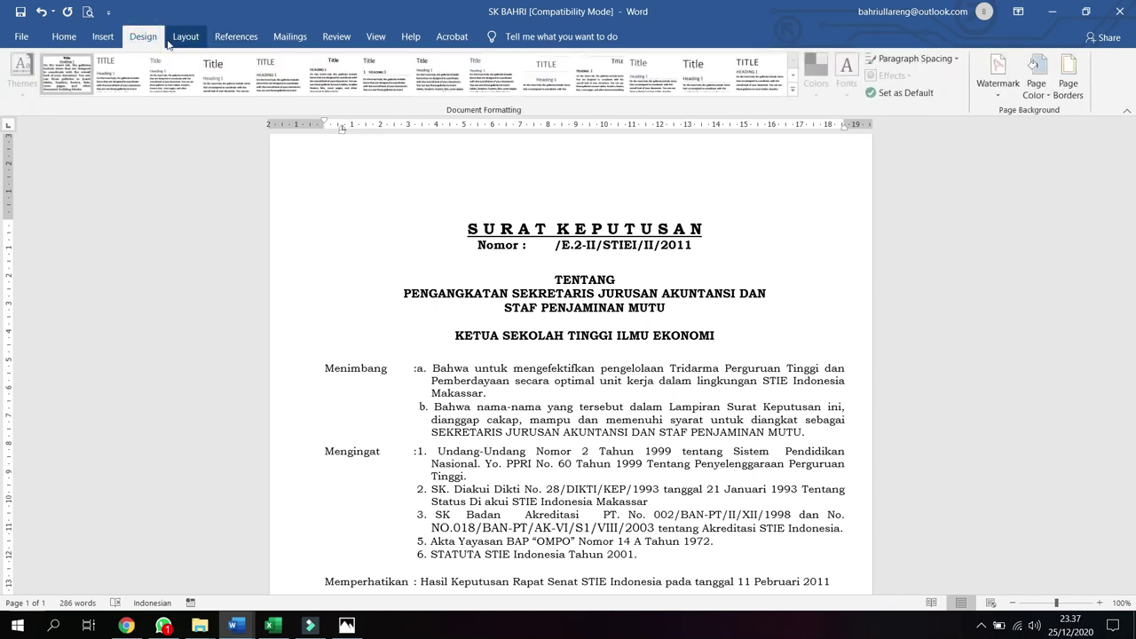
click(184, 37)
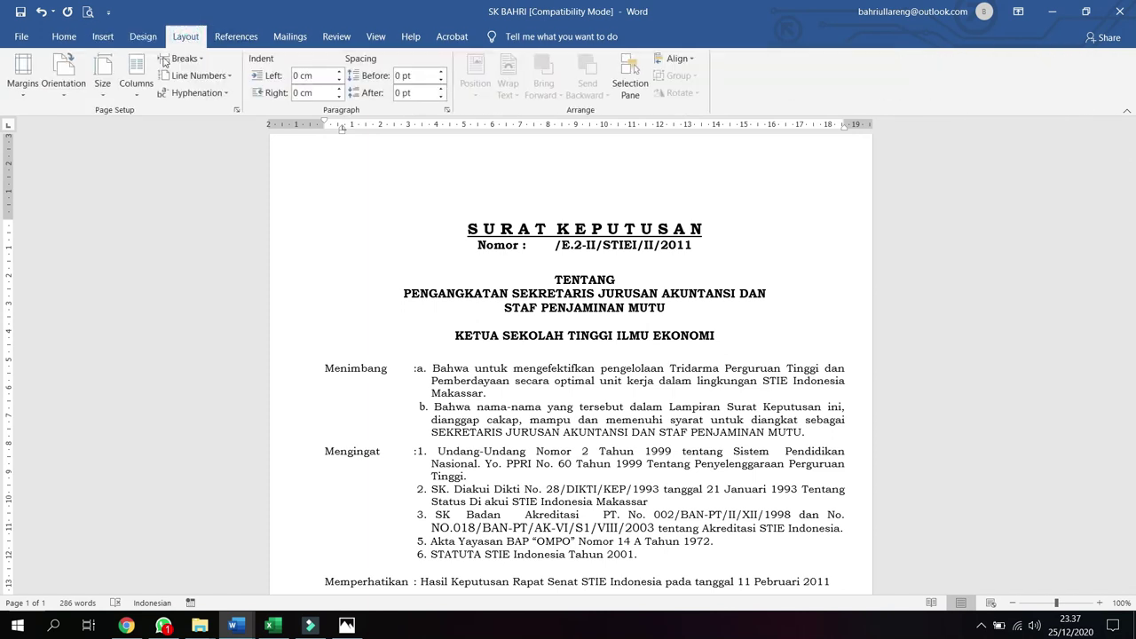
click(105, 89)
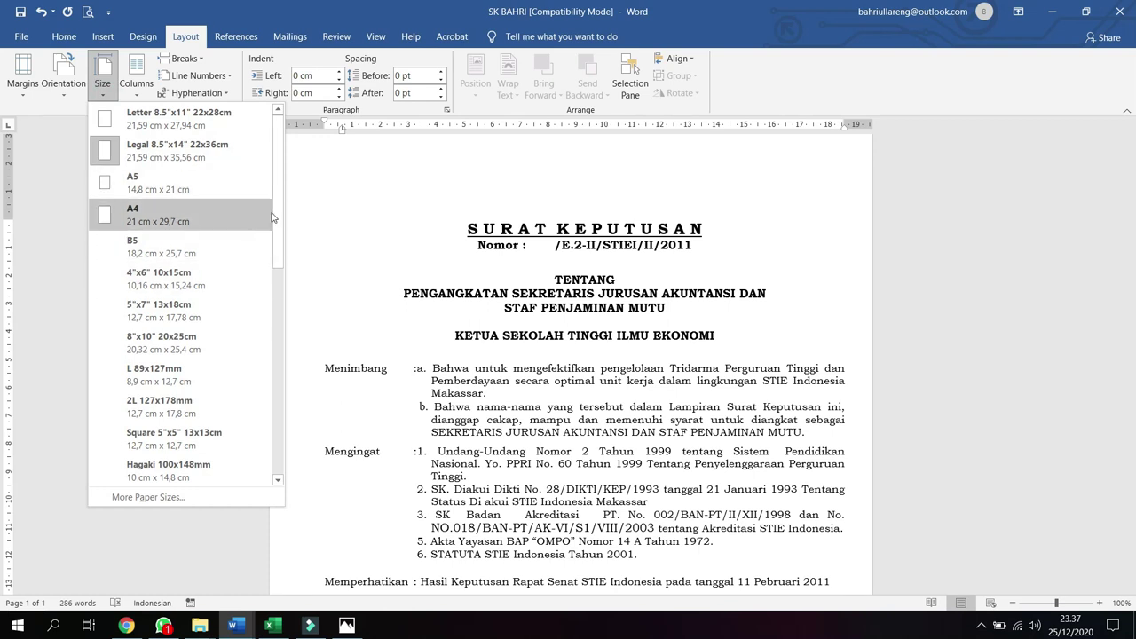
click(278, 241)
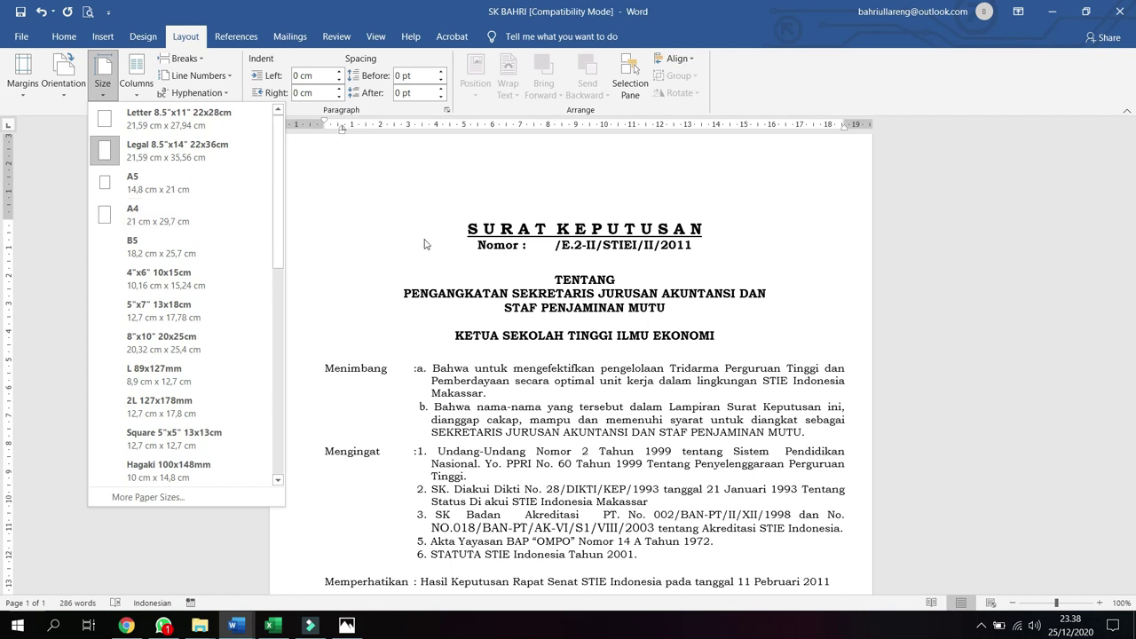
click(460, 235)
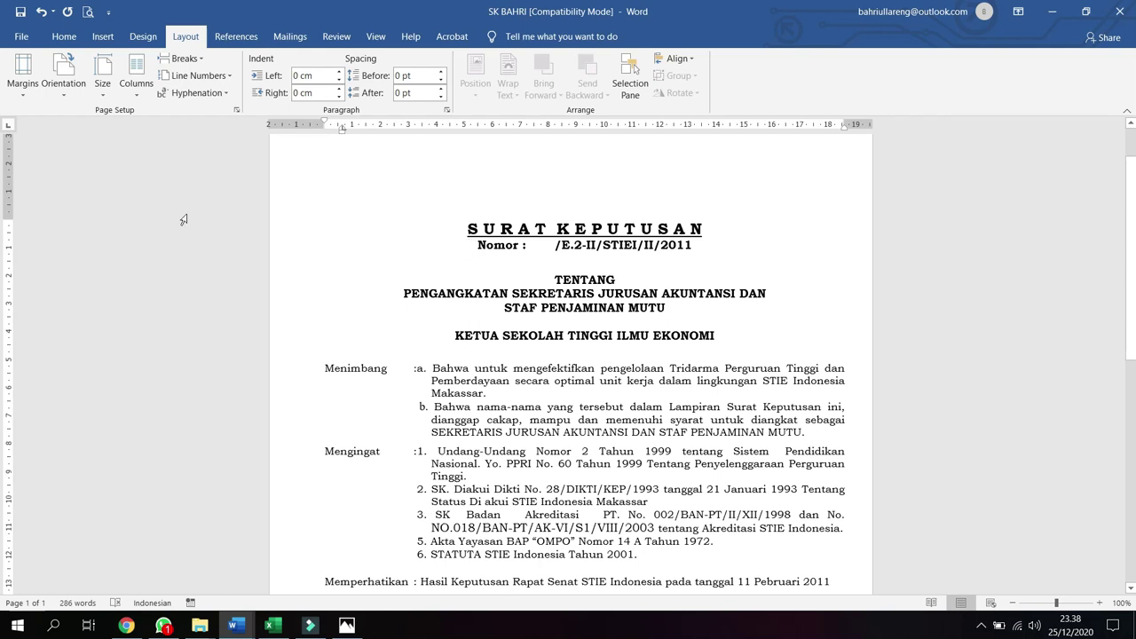
- Try a custom paper height of 33 cm for the whole Surat Keputusan document
click(105, 96)
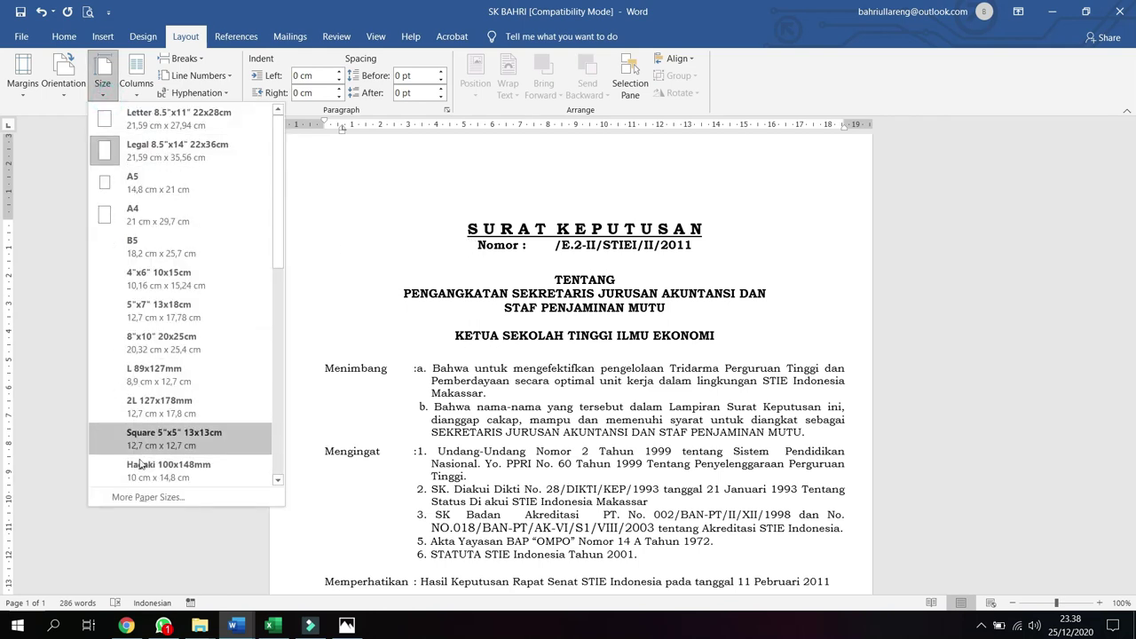
click(146, 495)
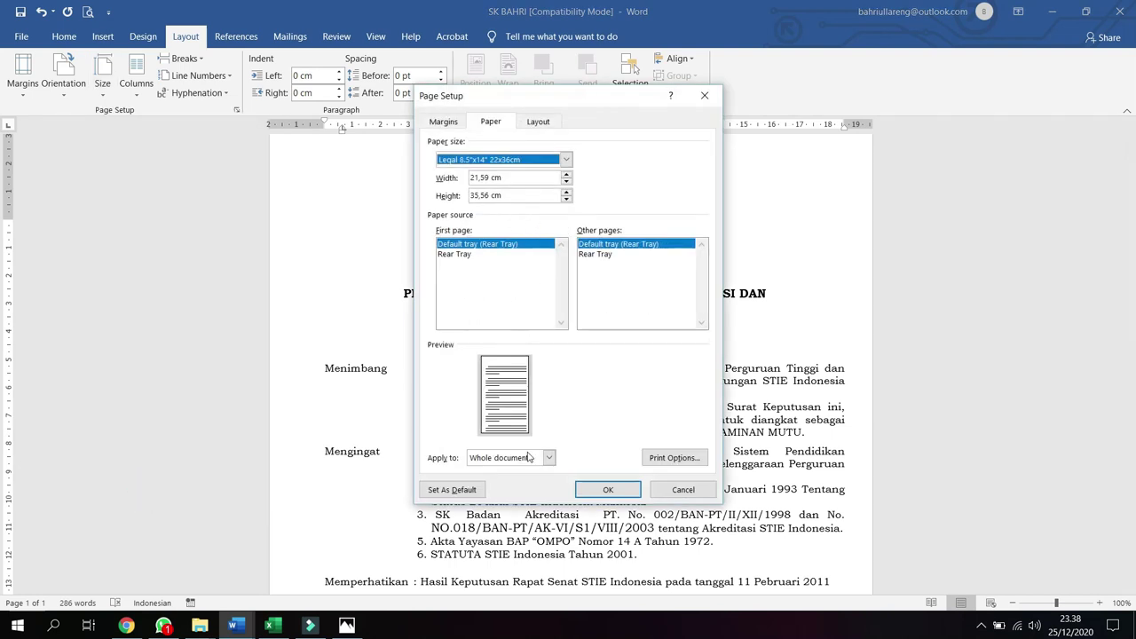
click(654, 458)
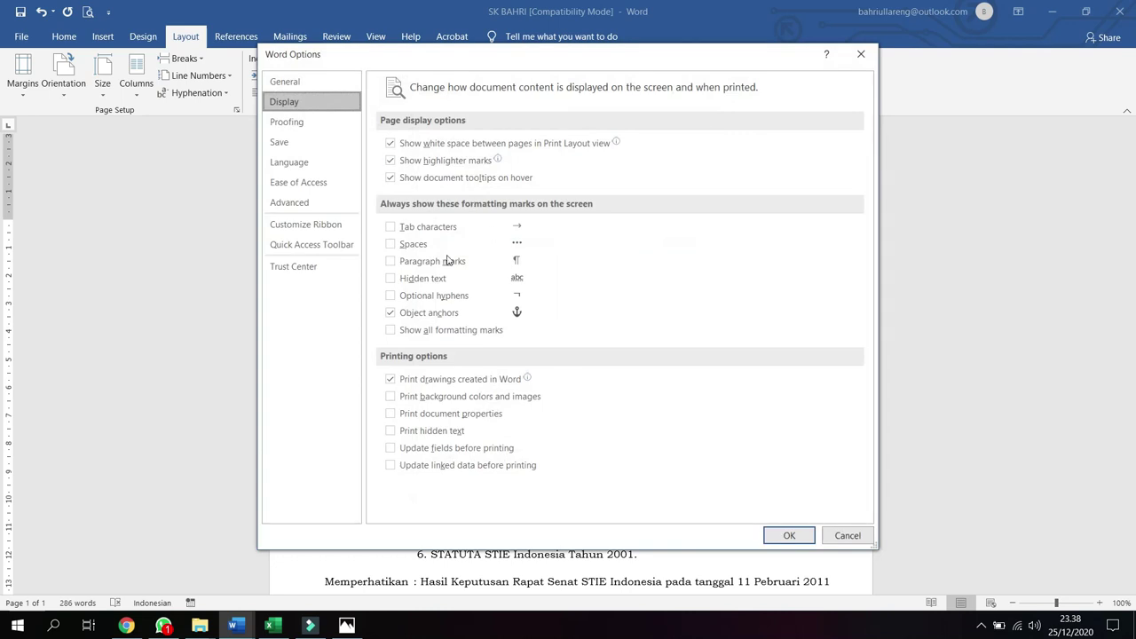
click(857, 538)
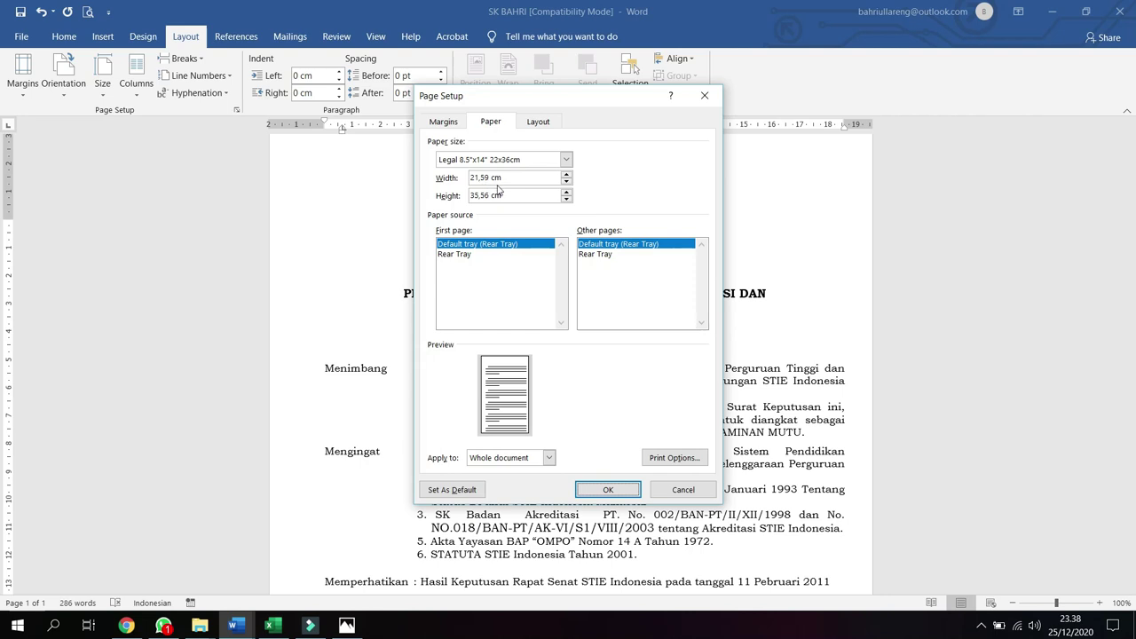
click(566, 199)
click(566, 199)
click(566, 199)
click(566, 198)
click(566, 199)
click(566, 198)
click(566, 199)
click(566, 199)
click(566, 198)
click(566, 199)
click(566, 199)
click(566, 199)
click(566, 198)
click(566, 199)
click(566, 198)
click(566, 199)
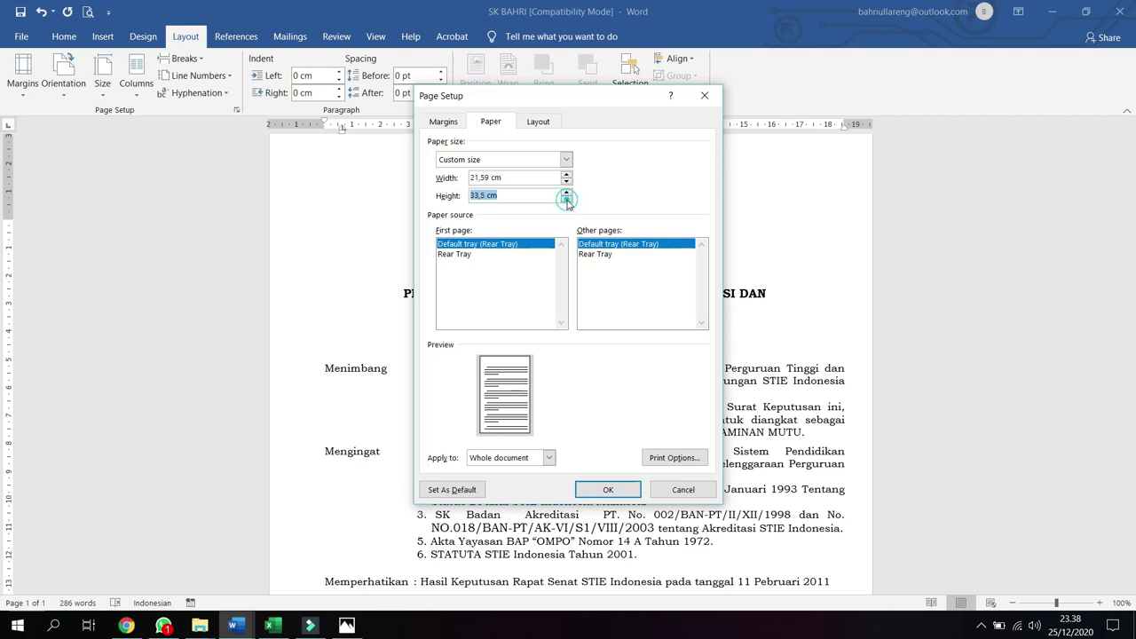
click(566, 198)
click(566, 199)
click(566, 199)
click(566, 198)
click(567, 200)
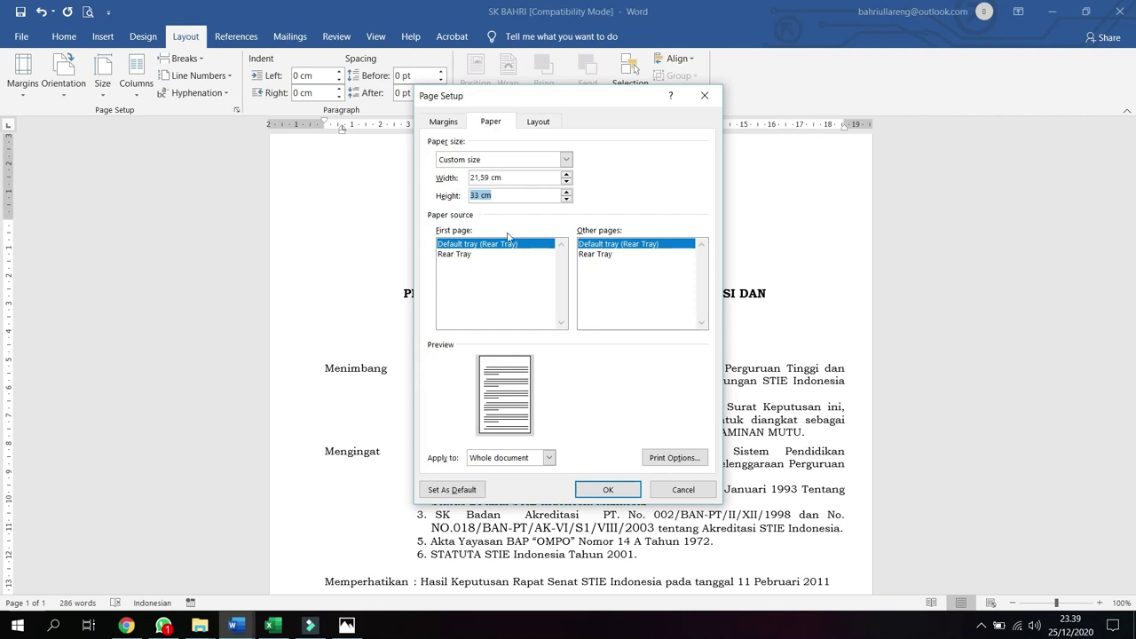
click(608, 490)
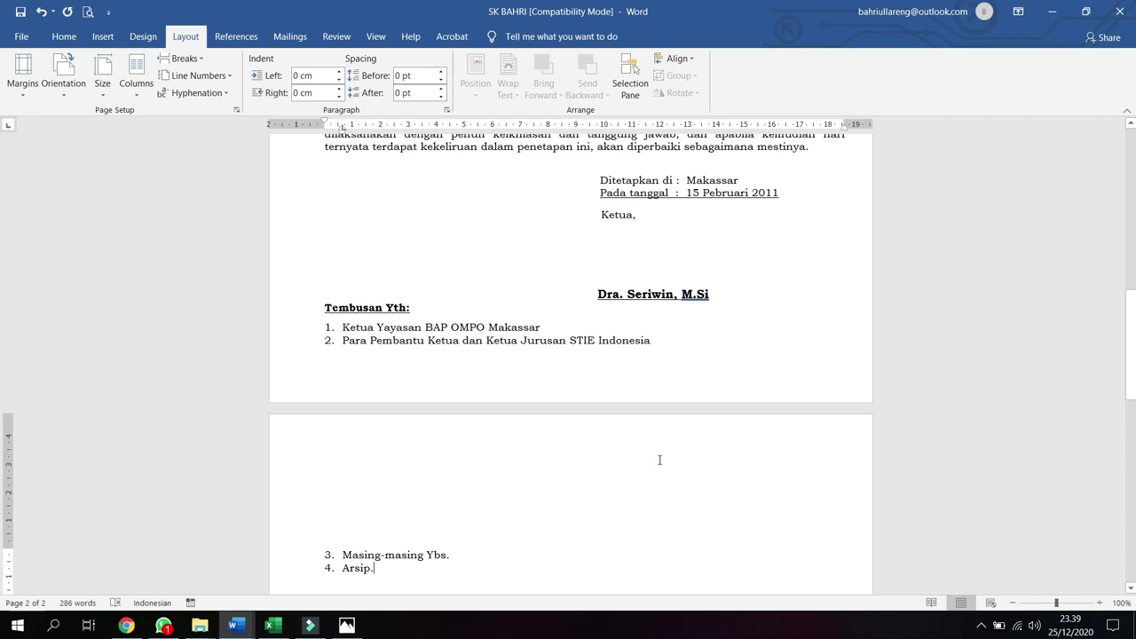
- Undo the last paper height change after checking the page break, and check the last two Tembusan items on the page
scroll(659, 460, up, 6)
scroll(640, 450, down, 7)
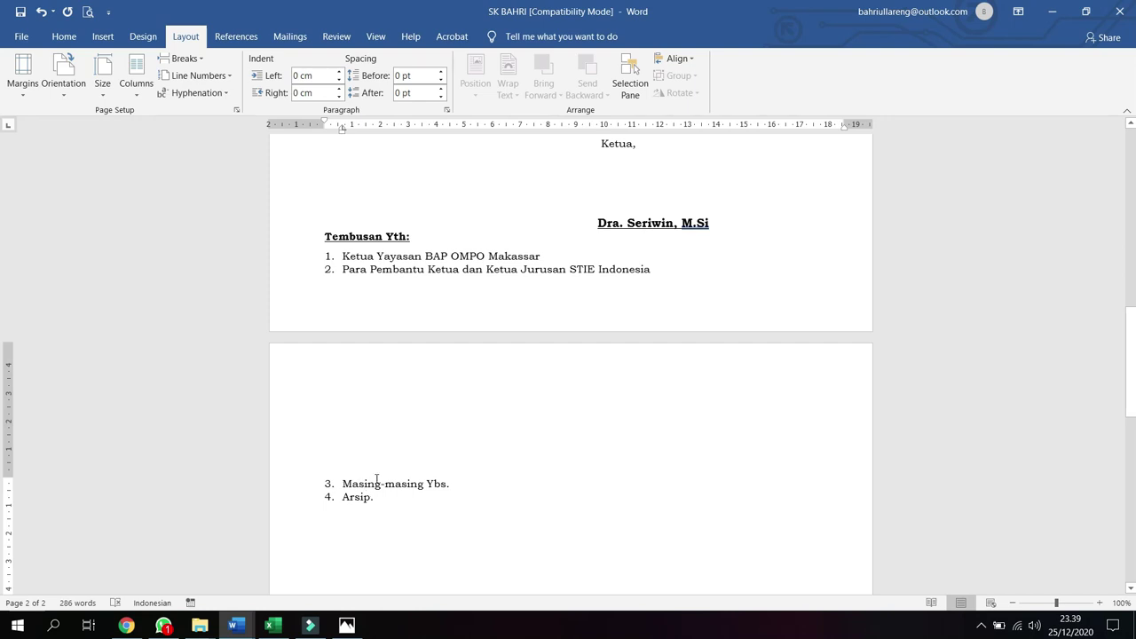
scroll(383, 477, up, 2)
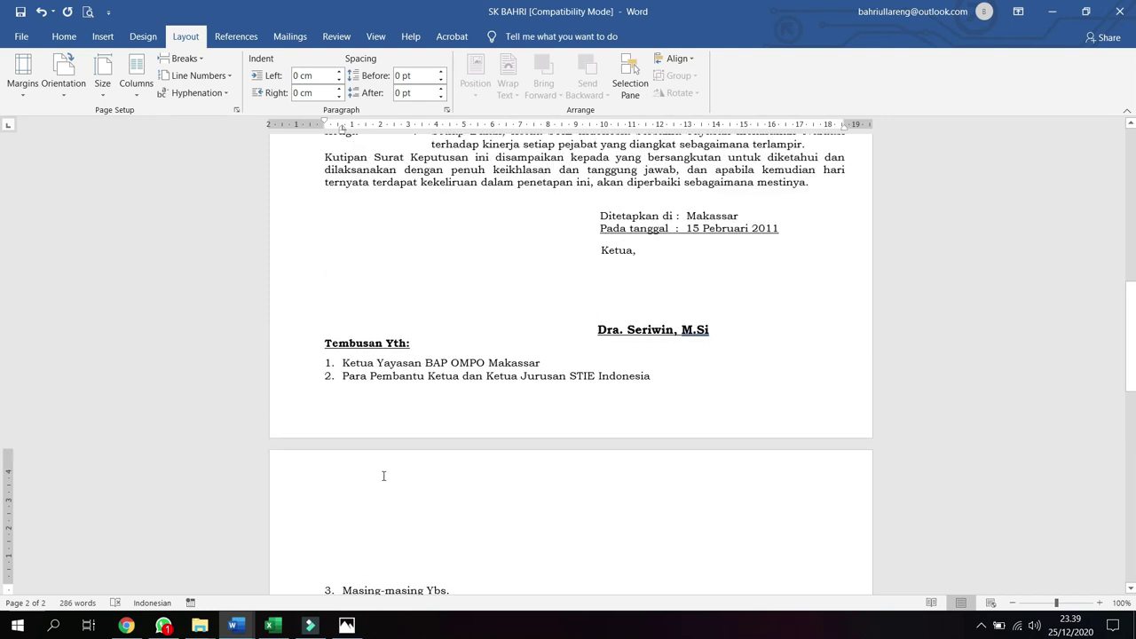
key(ctrl+z)
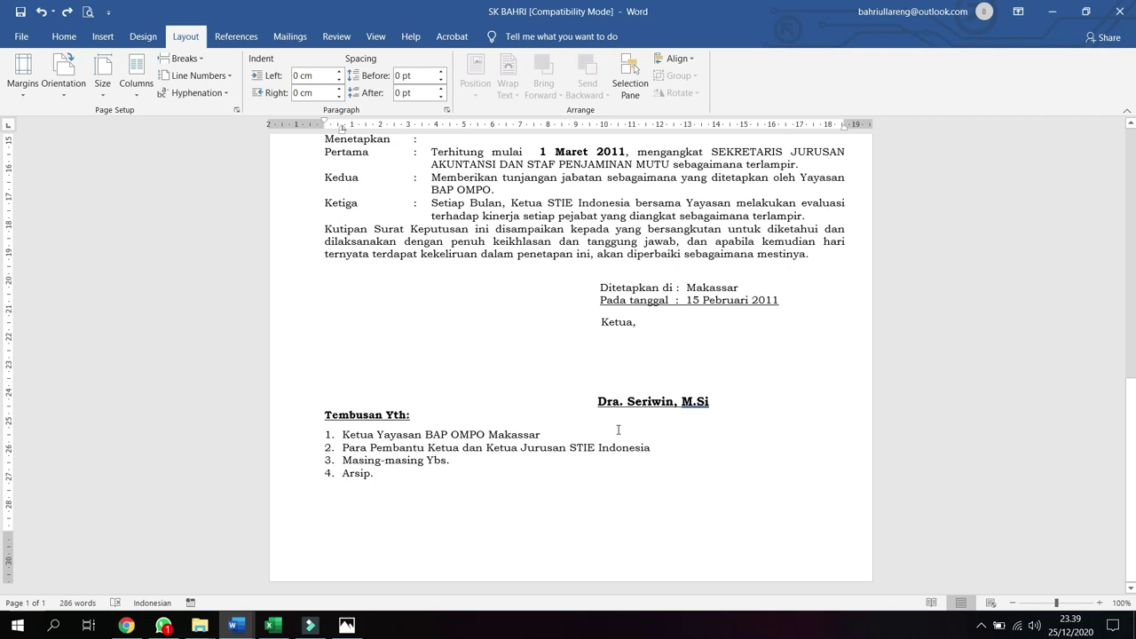
ctrl+scroll(612, 431, down, 3)
scroll(612, 432, up, 6)
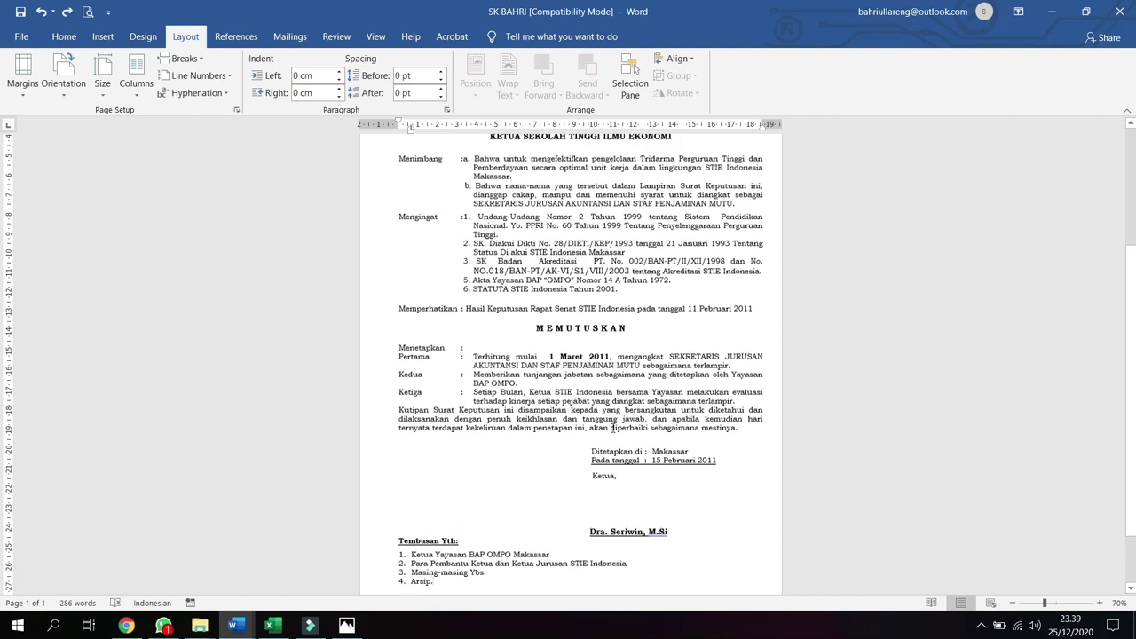
scroll(612, 429, down, 5)
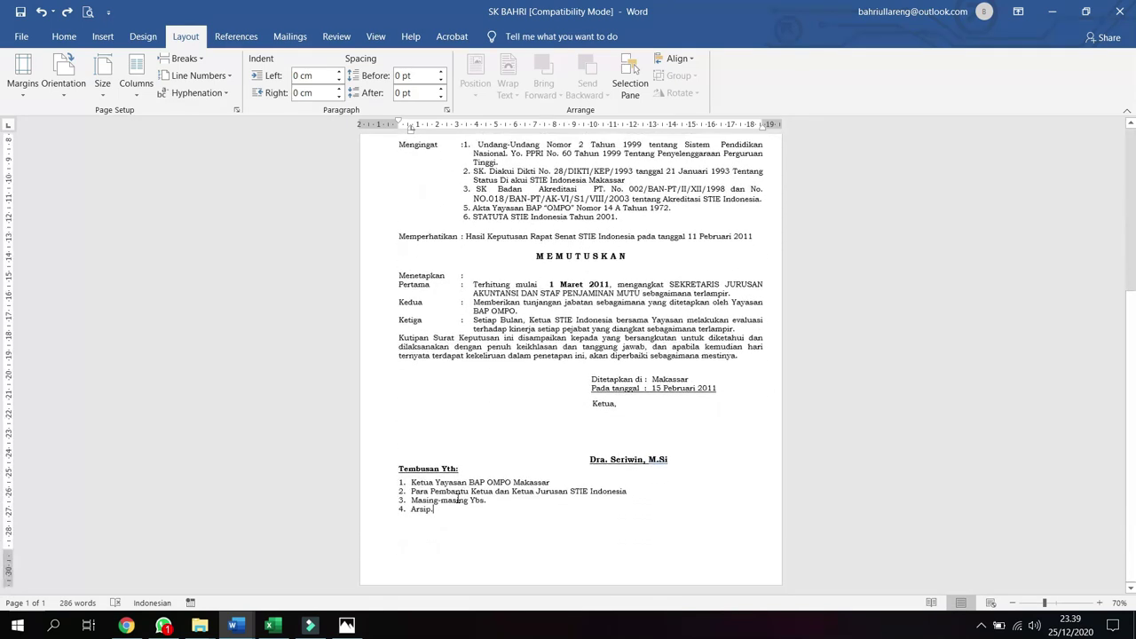
drag(435, 510, 404, 500)
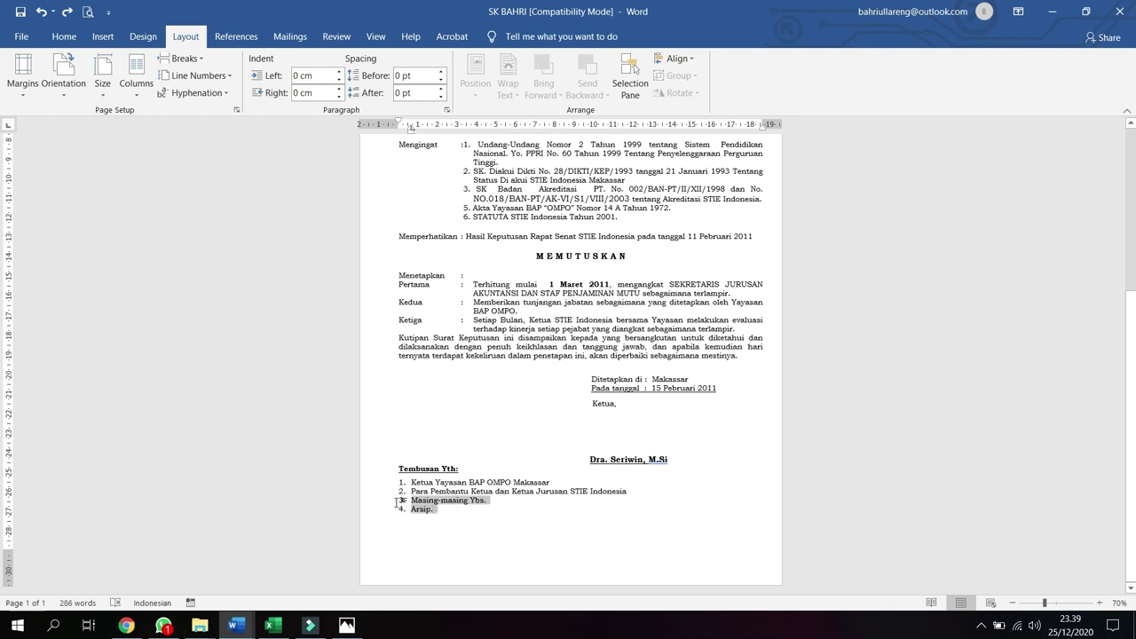
click(577, 512)
- Set a custom paper height of 33 cm for the whole document through the additional paper size settings
click(104, 98)
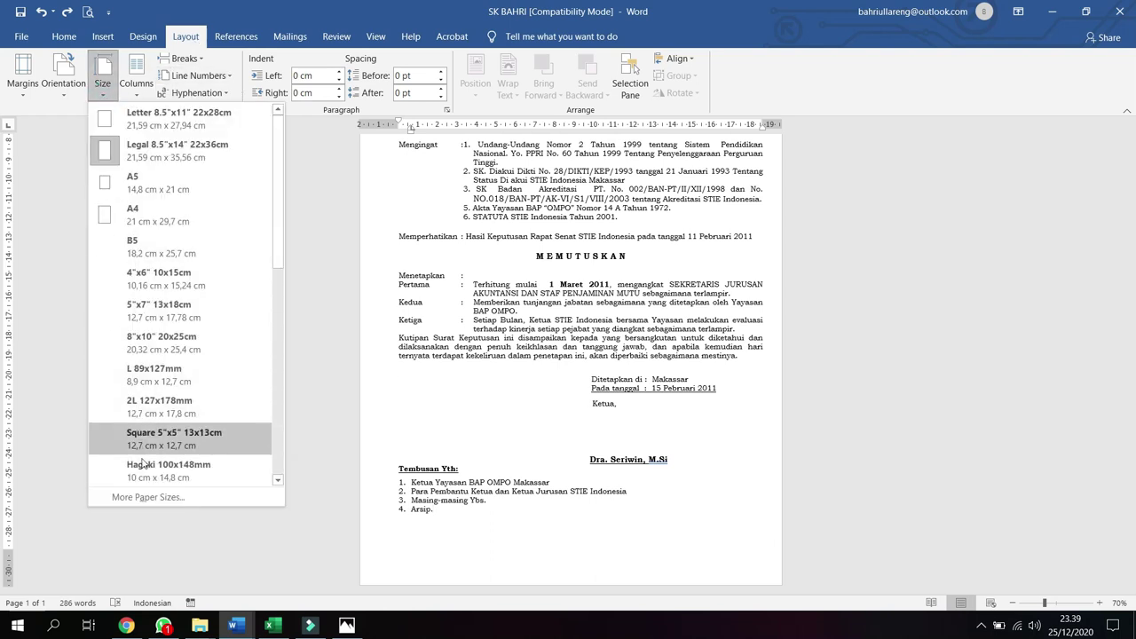
click(172, 506)
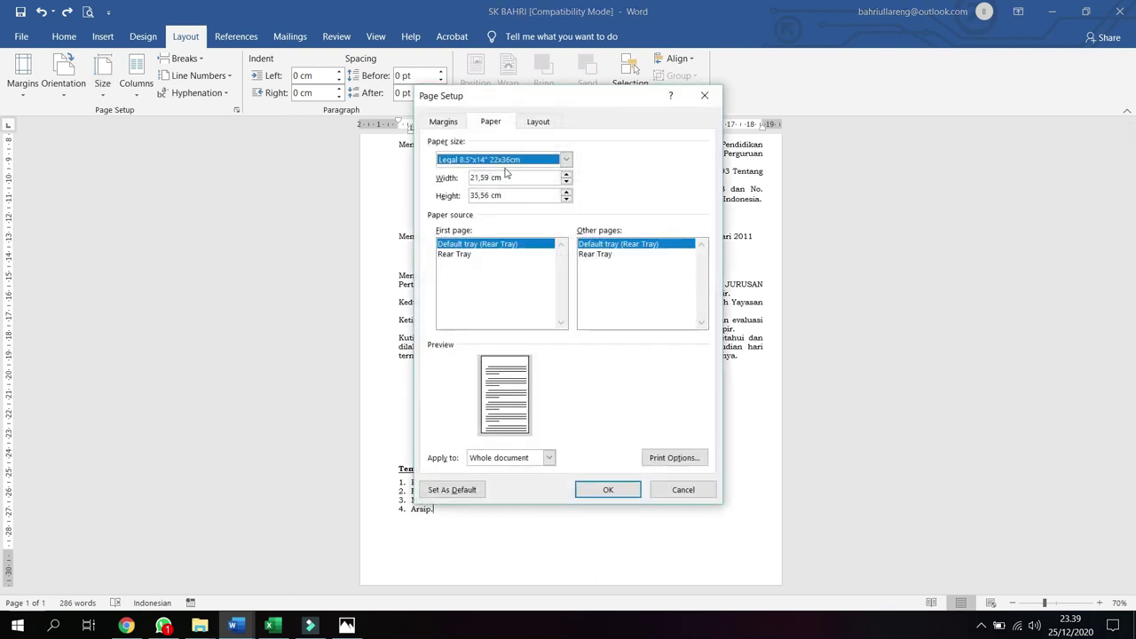
click(565, 202)
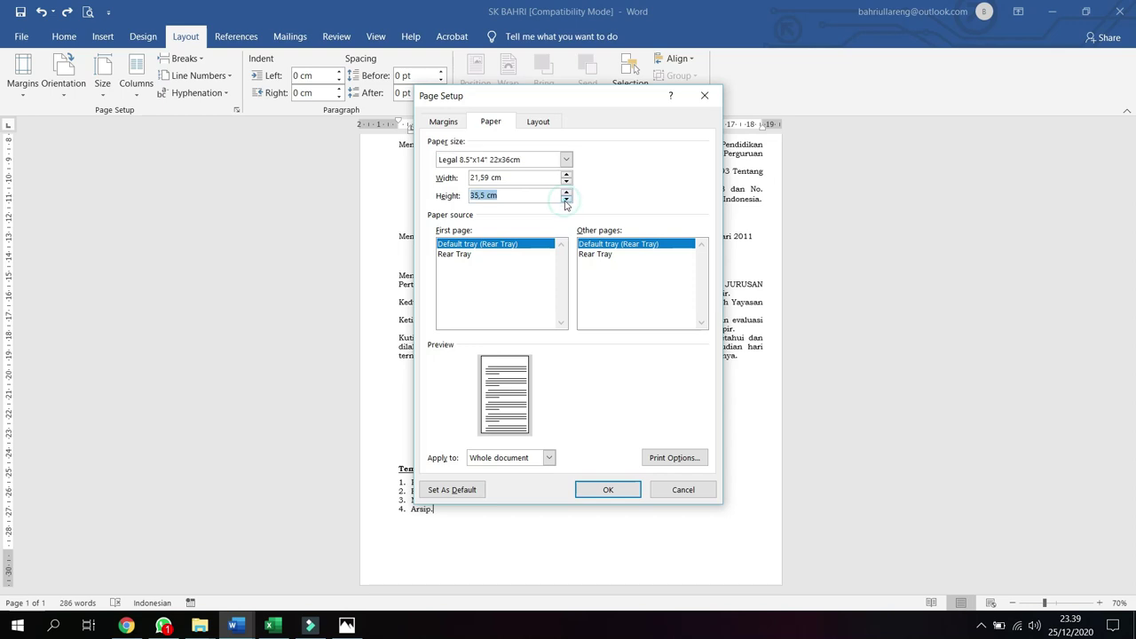
click(566, 203)
click(565, 202)
click(565, 202)
click(565, 202)
click(565, 202)
click(565, 202)
click(565, 202)
click(565, 203)
click(565, 202)
click(565, 202)
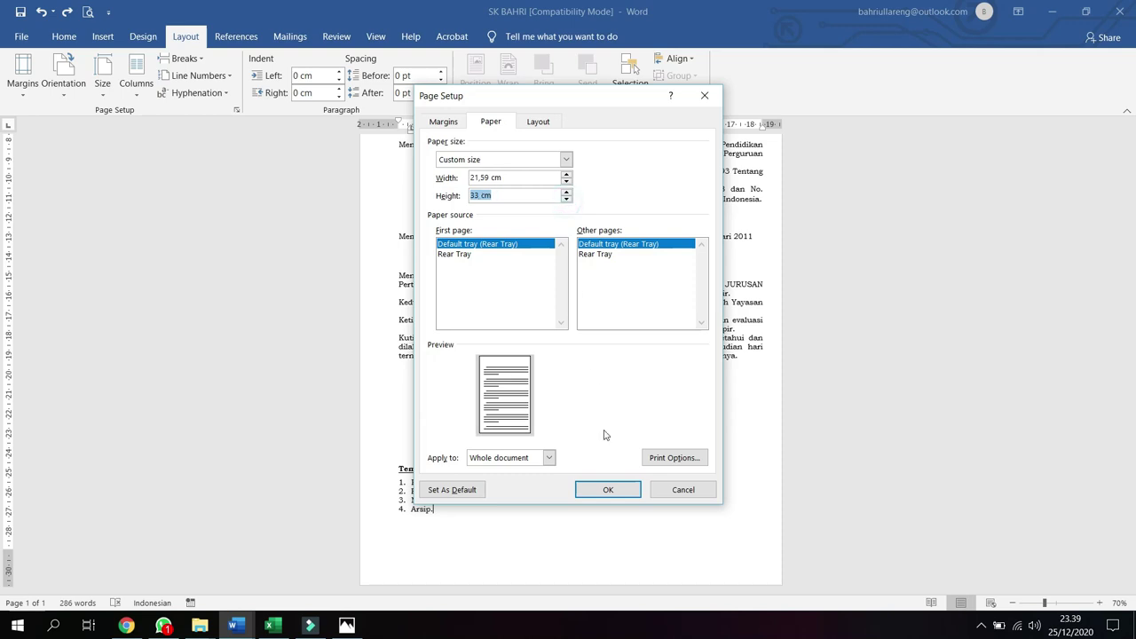
click(611, 490)
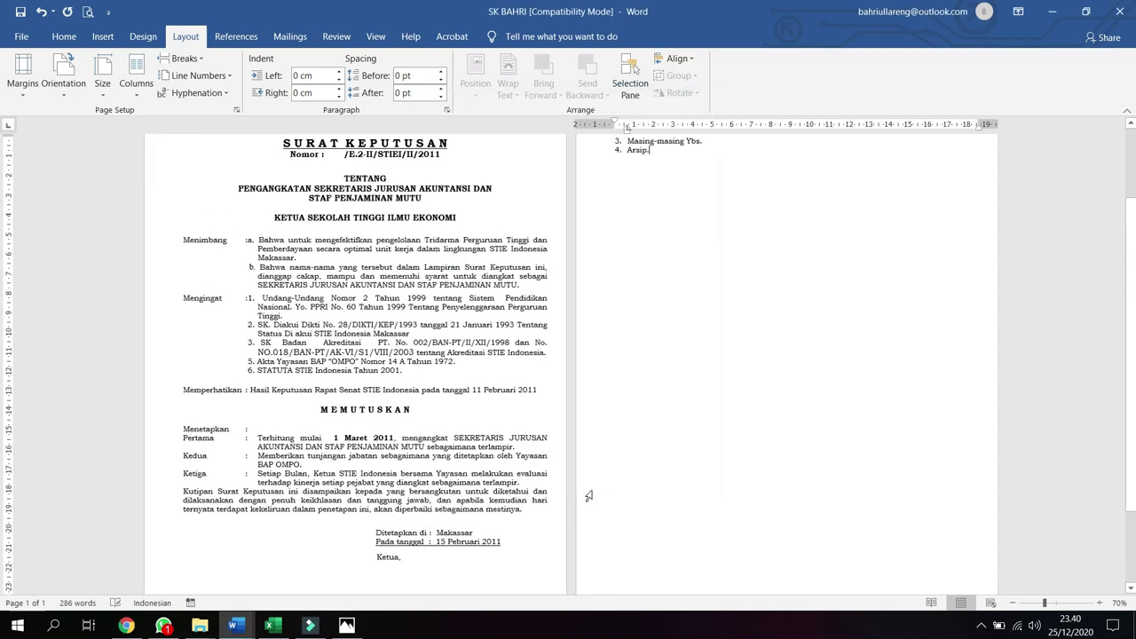
- Delete two blank lines between "Ketua," and the signatory's name to fit the Tembusan list on the first page, and check the layout
scroll(581, 452, up, 3)
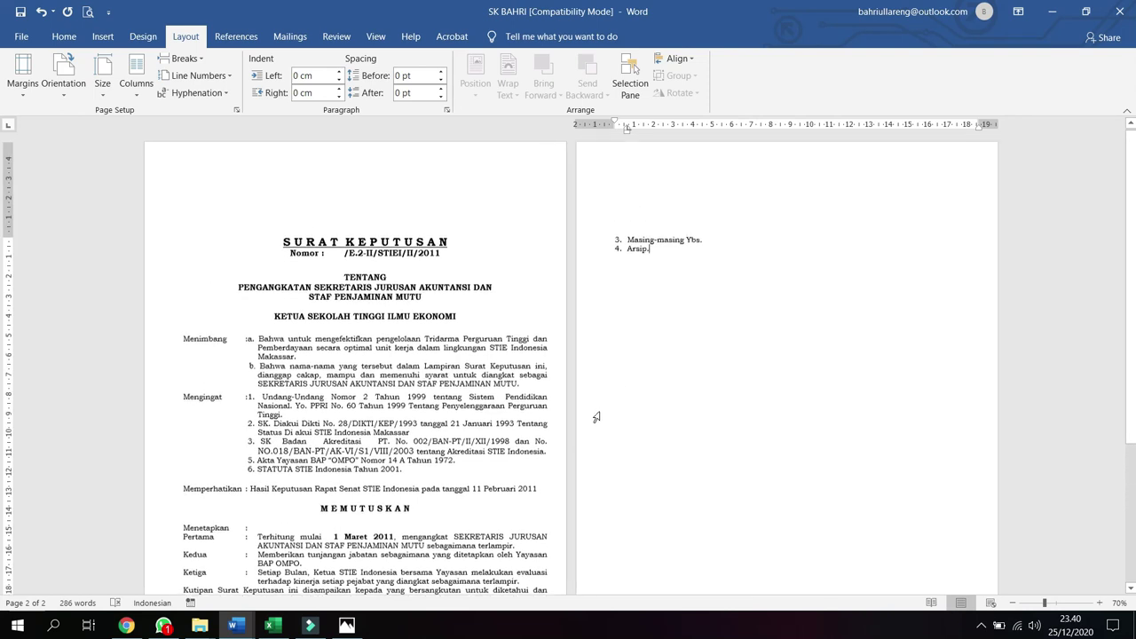
scroll(480, 329, down, 6)
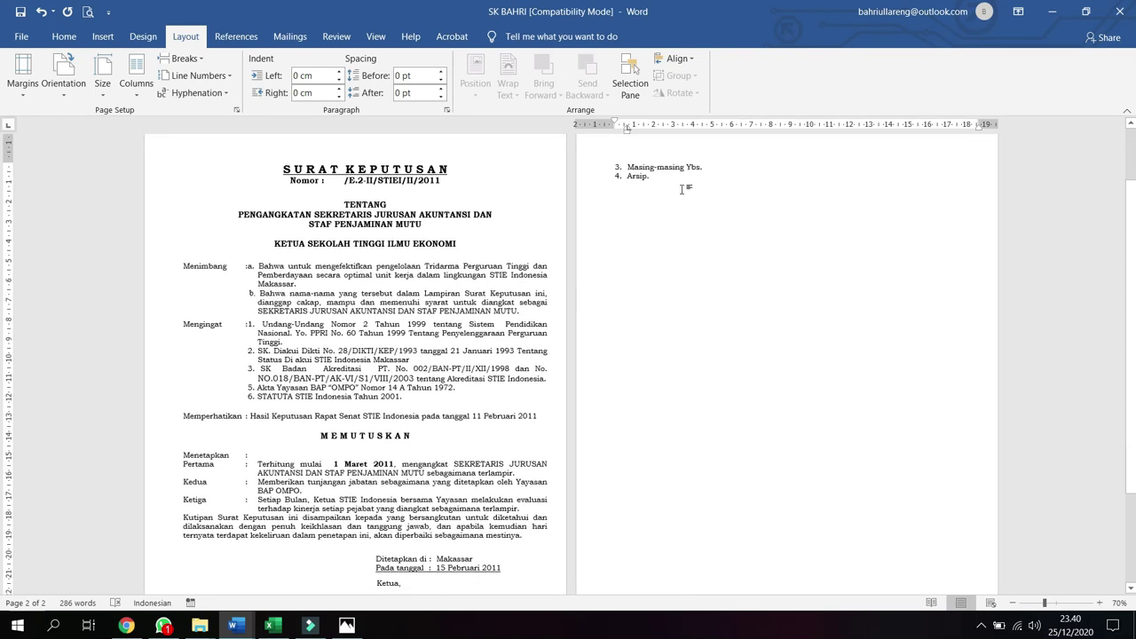
click(436, 489)
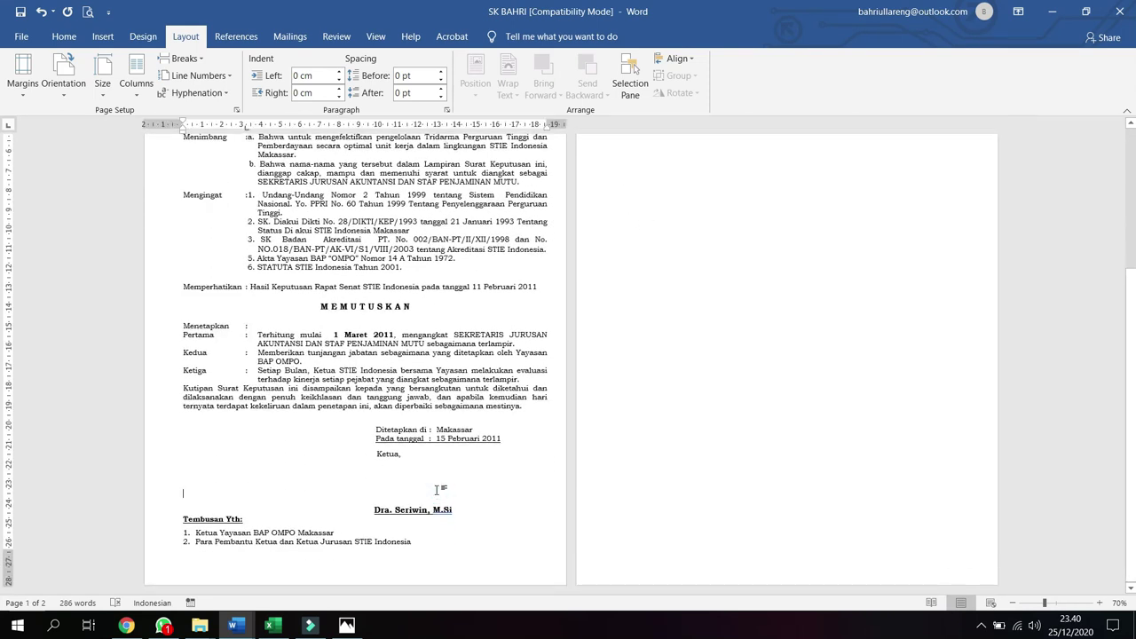
key(BackSpace)
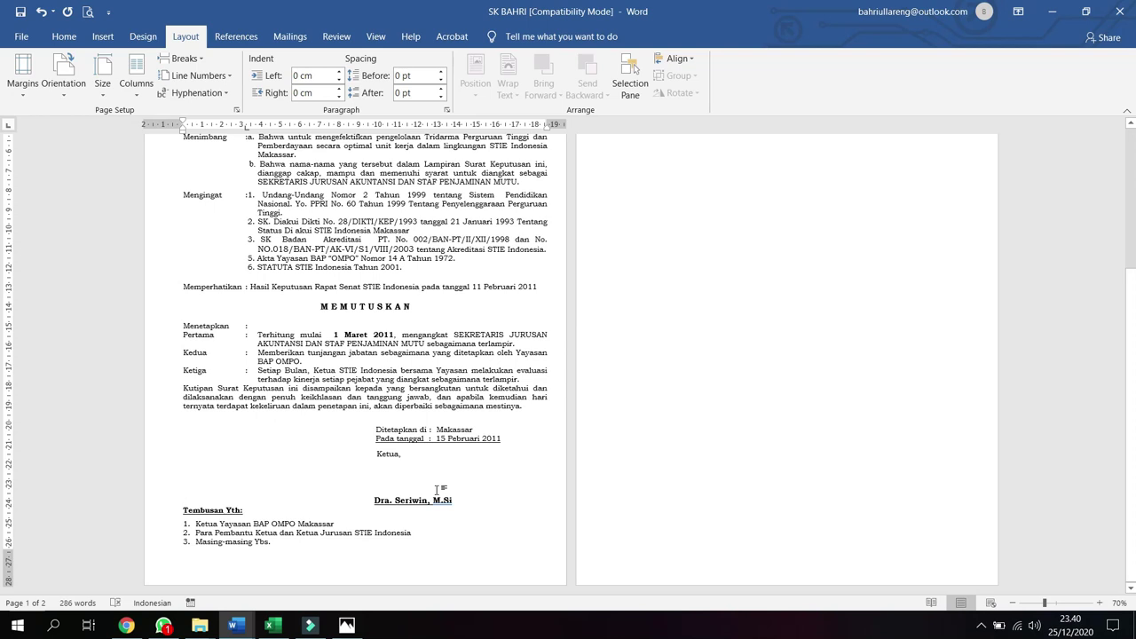
key(BackSpace)
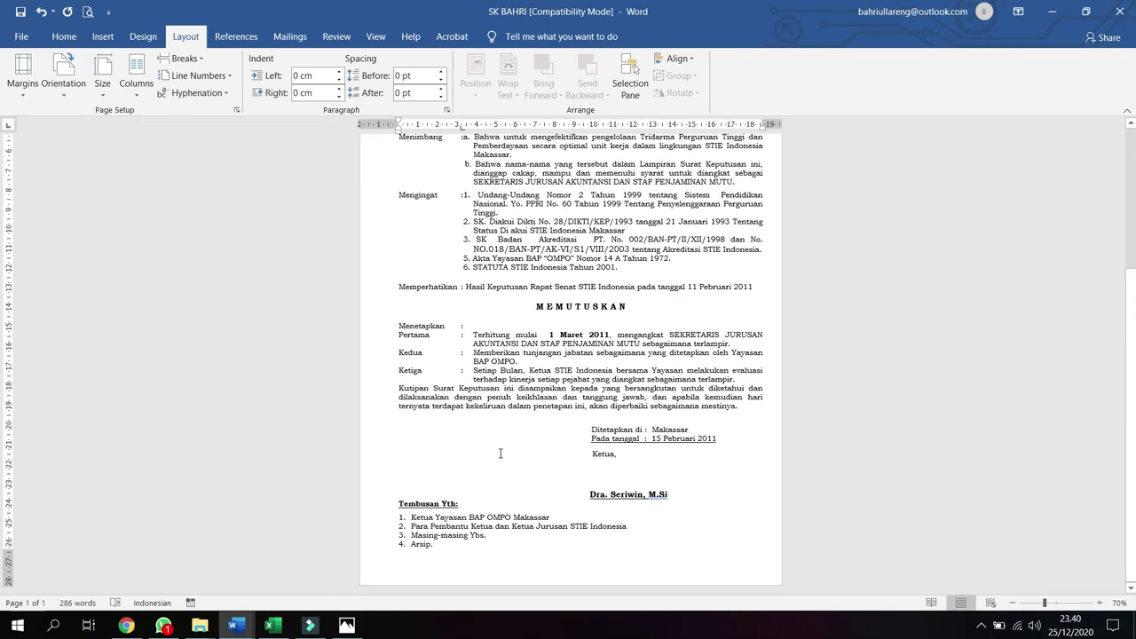
scroll(631, 440, up, 3)
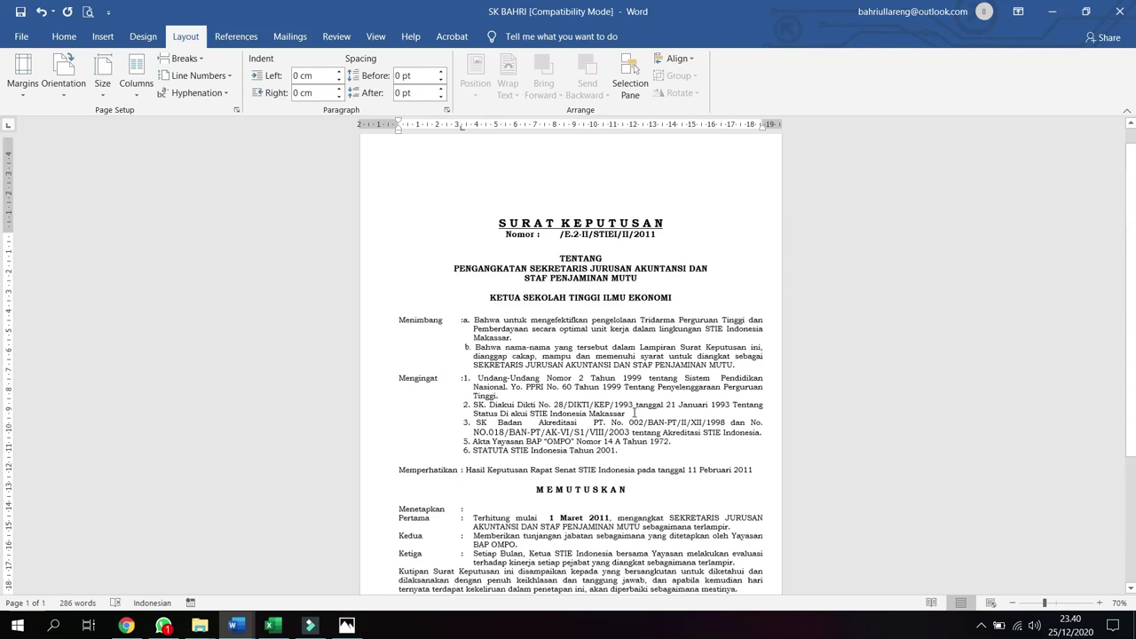
scroll(632, 404, down, 1)
scroll(631, 405, down, 2)
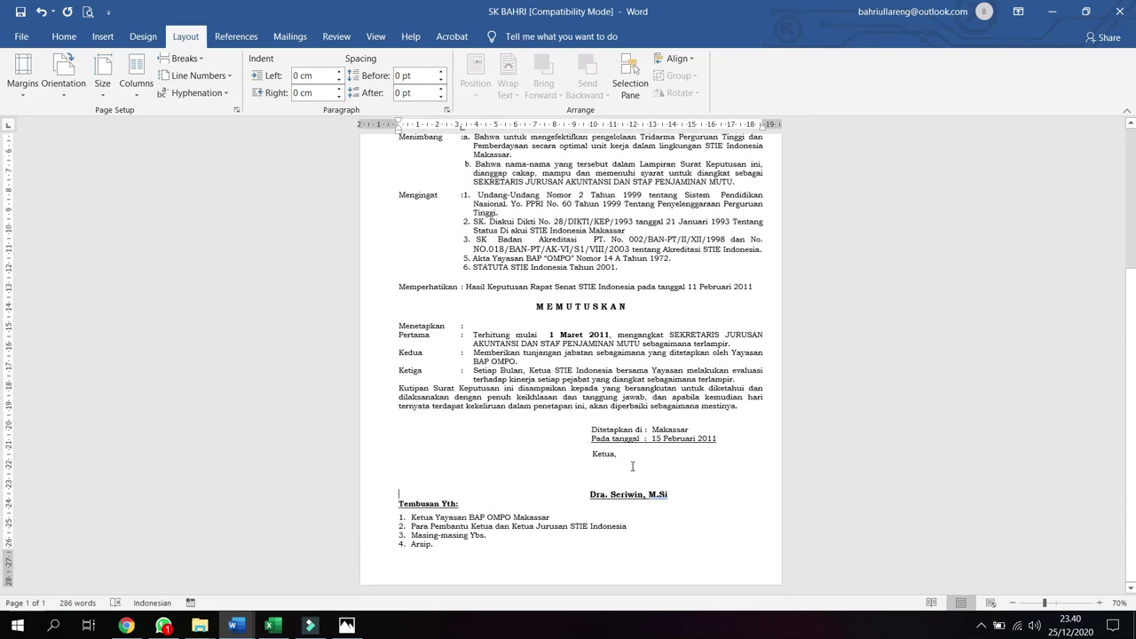
scroll(619, 525, up, 3)
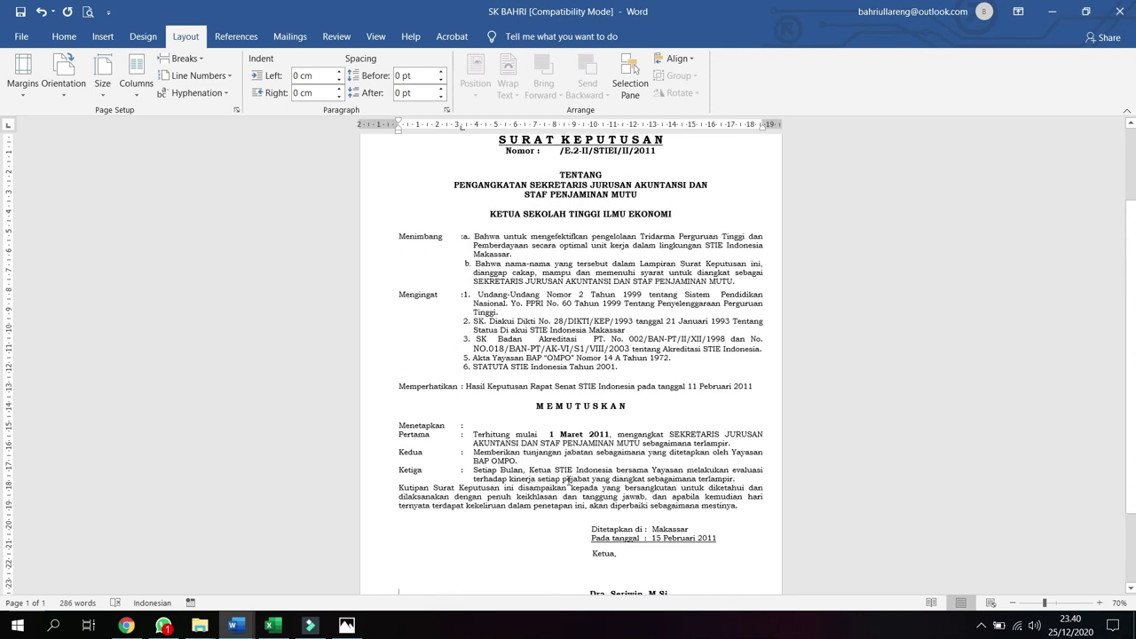
ctrl+scroll(571, 462, up, 2)
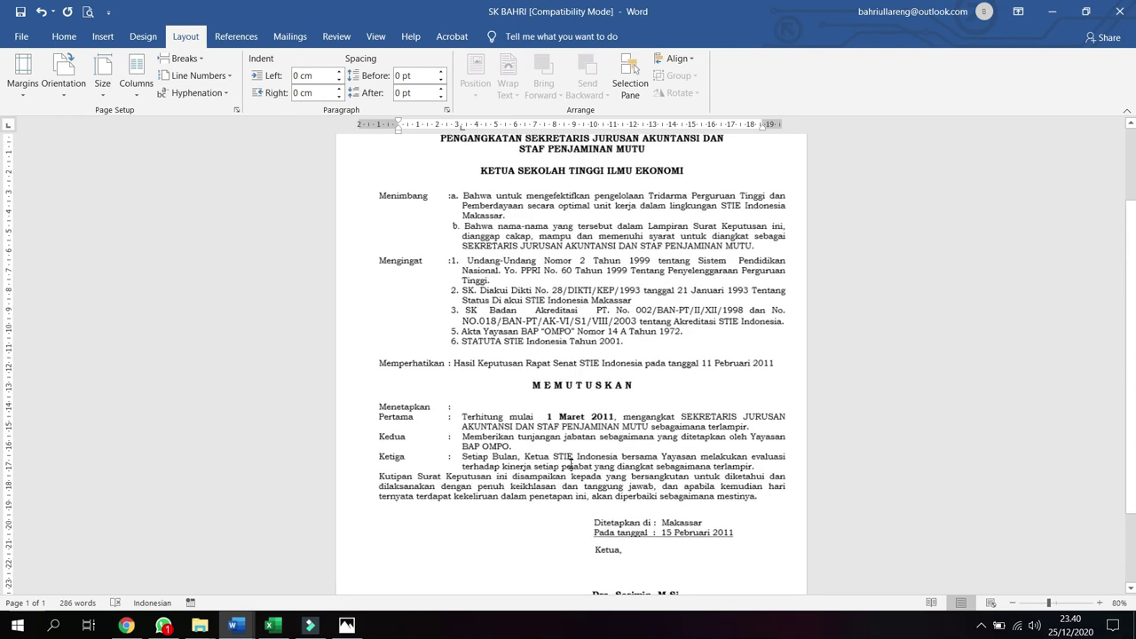
- Open the print settings for the Surat Keputusan document and choose the EPSON L355 Series printer
scroll(571, 462, up, 6)
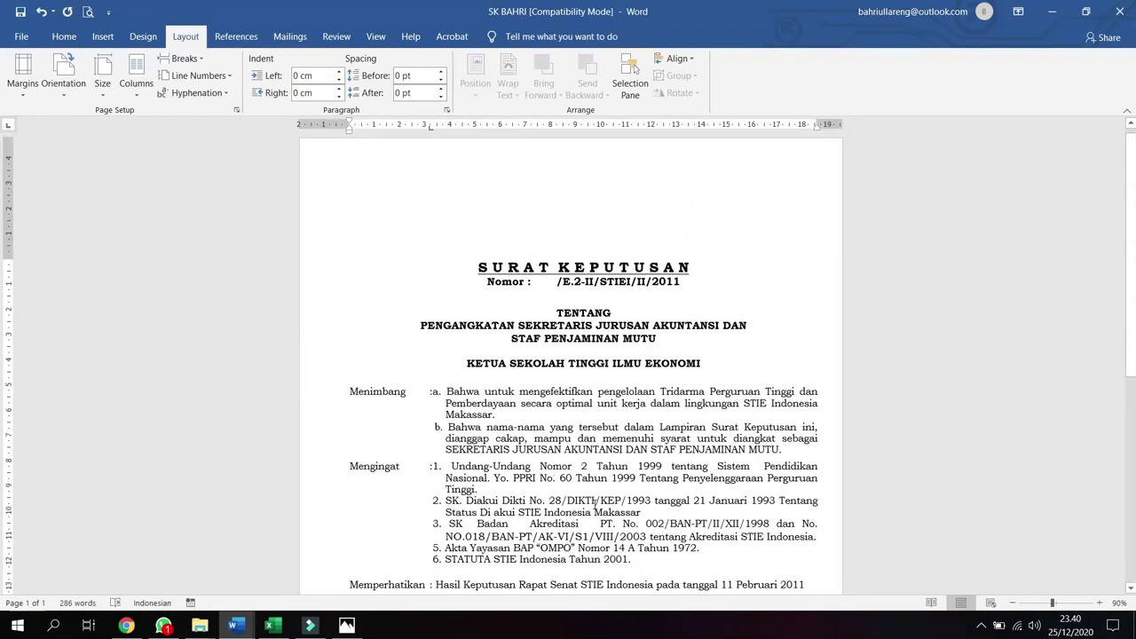
click(676, 355)
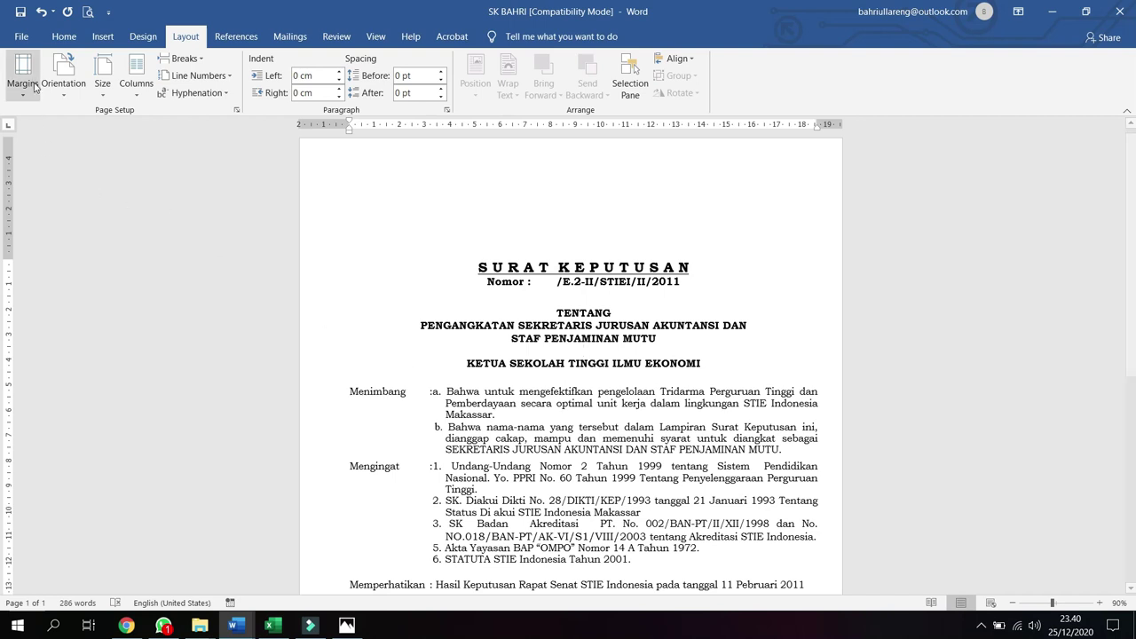
click(21, 38)
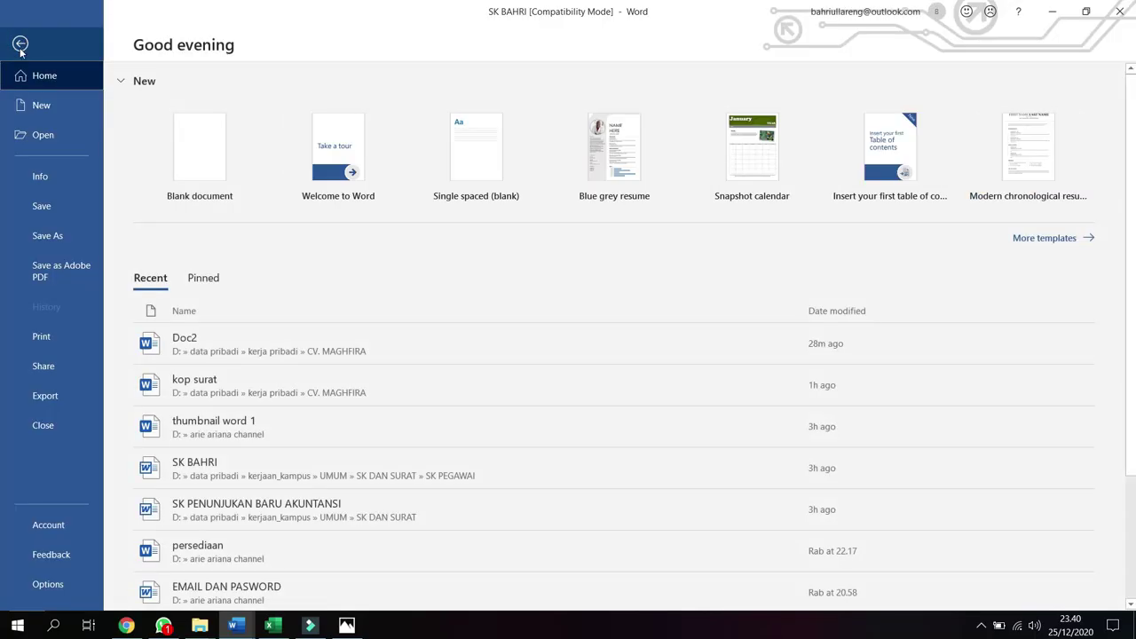
click(57, 342)
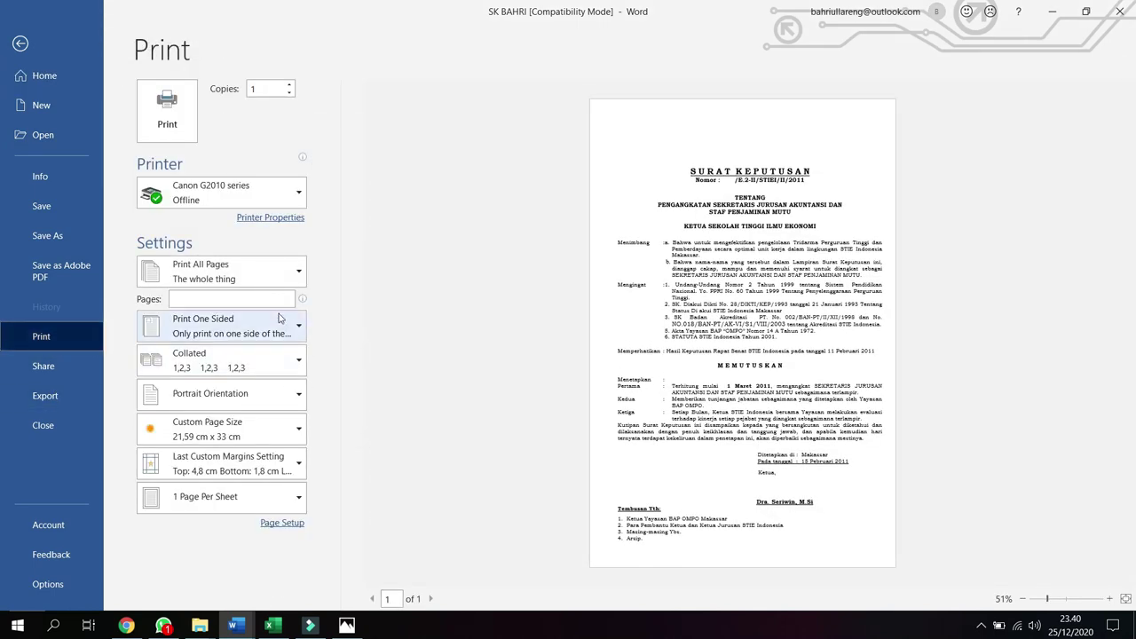
click(226, 206)
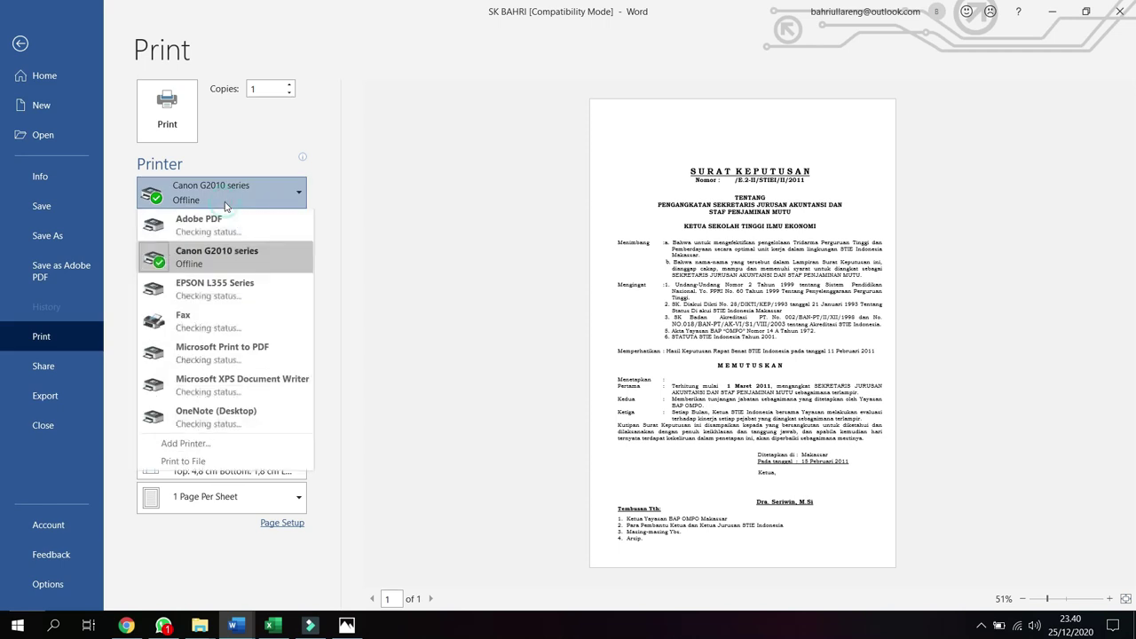
click(224, 297)
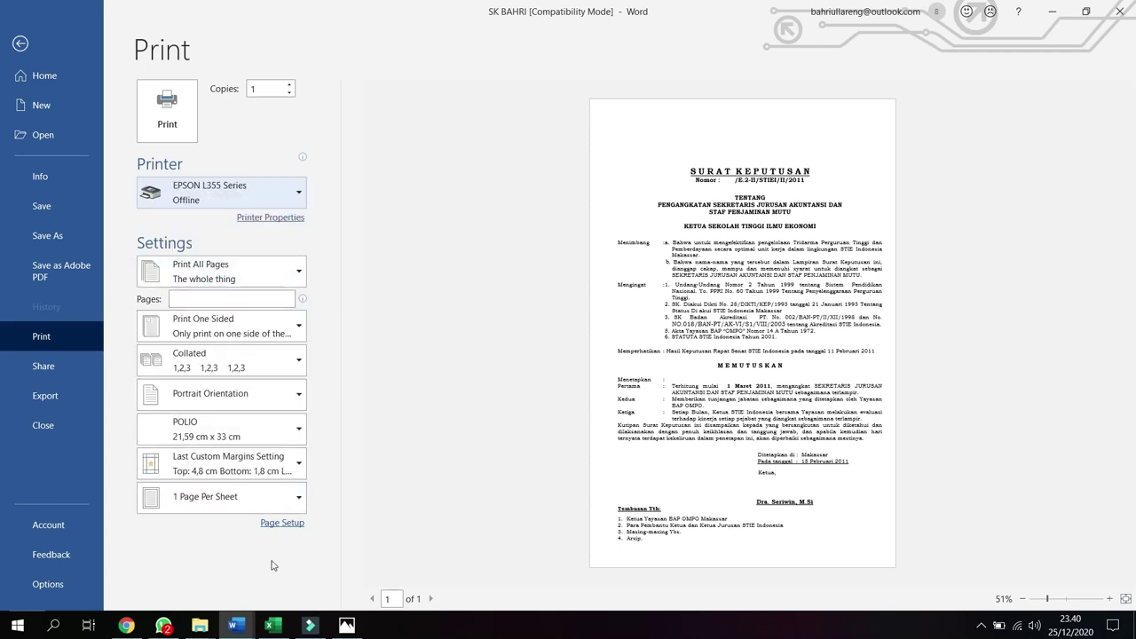
- Review the page setup's paper, print options and margin settings for the EPSON printer, and close them without changes
click(293, 524)
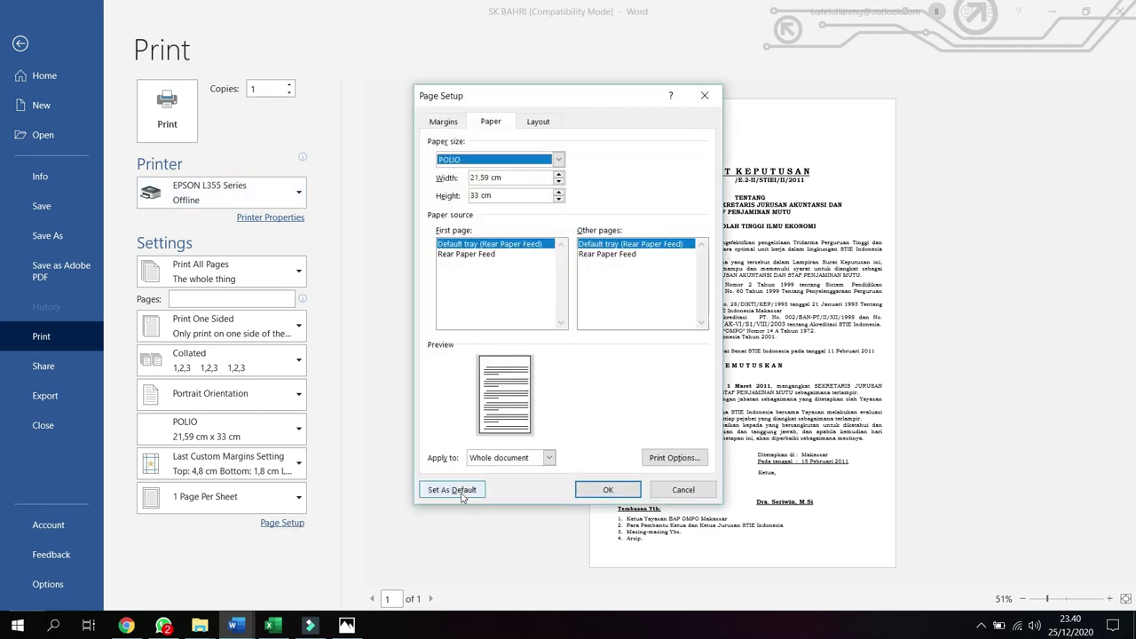
click(674, 458)
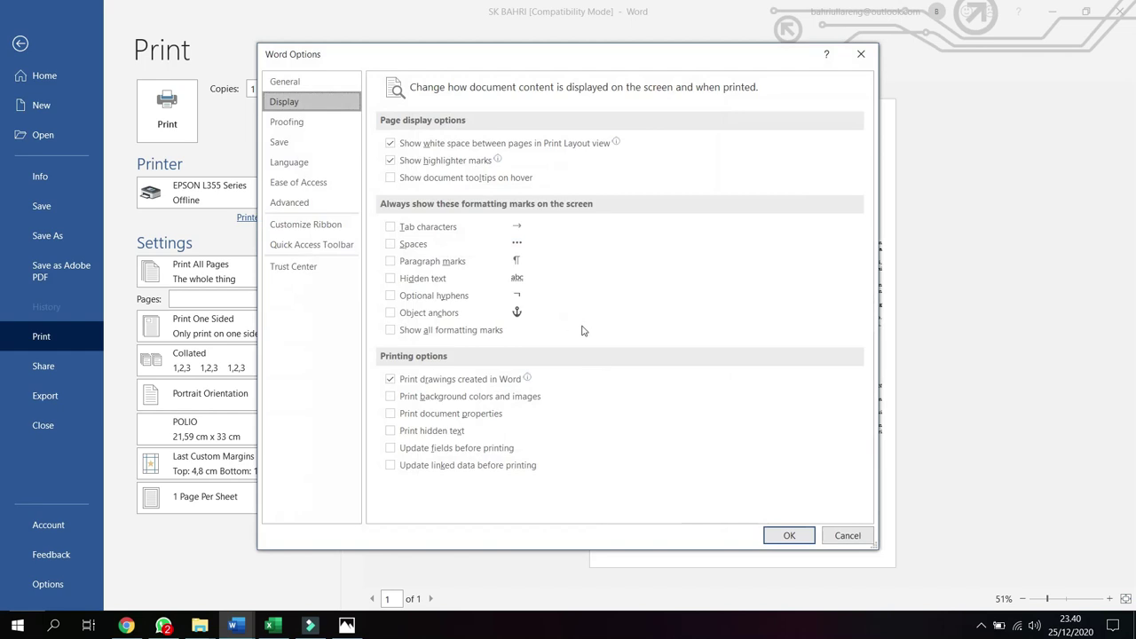
click(838, 535)
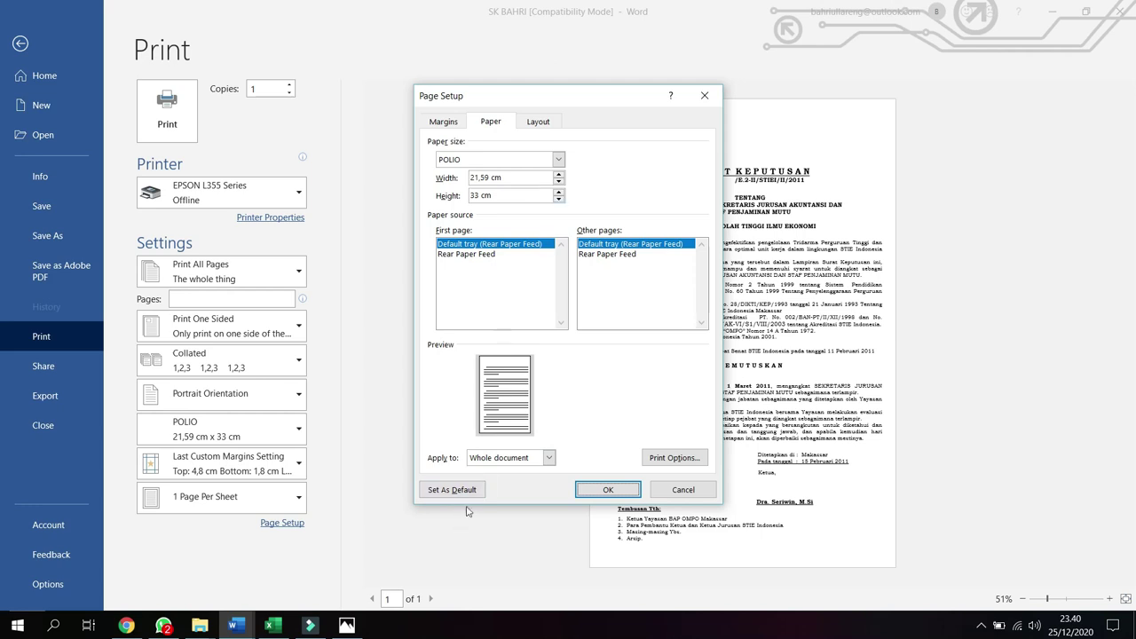
click(452, 123)
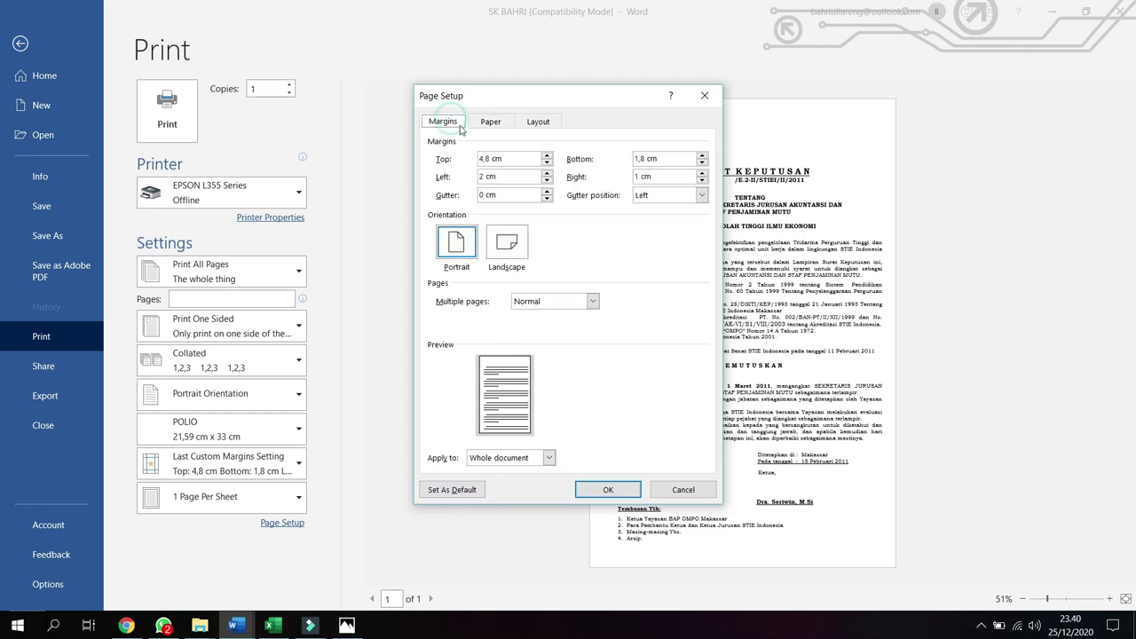
click(488, 124)
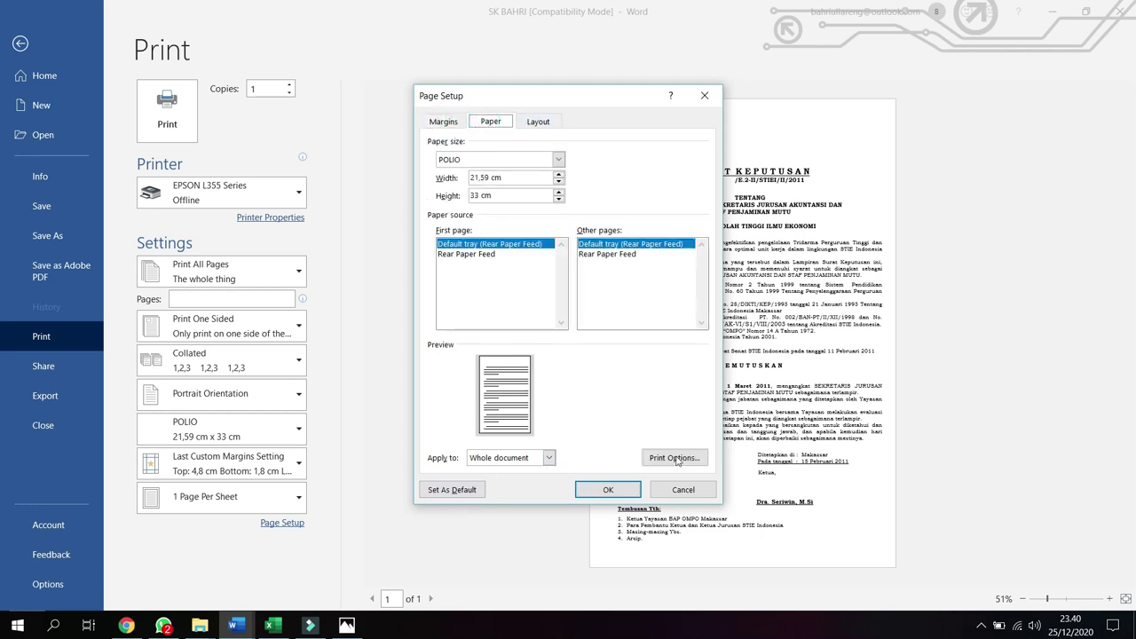
click(683, 489)
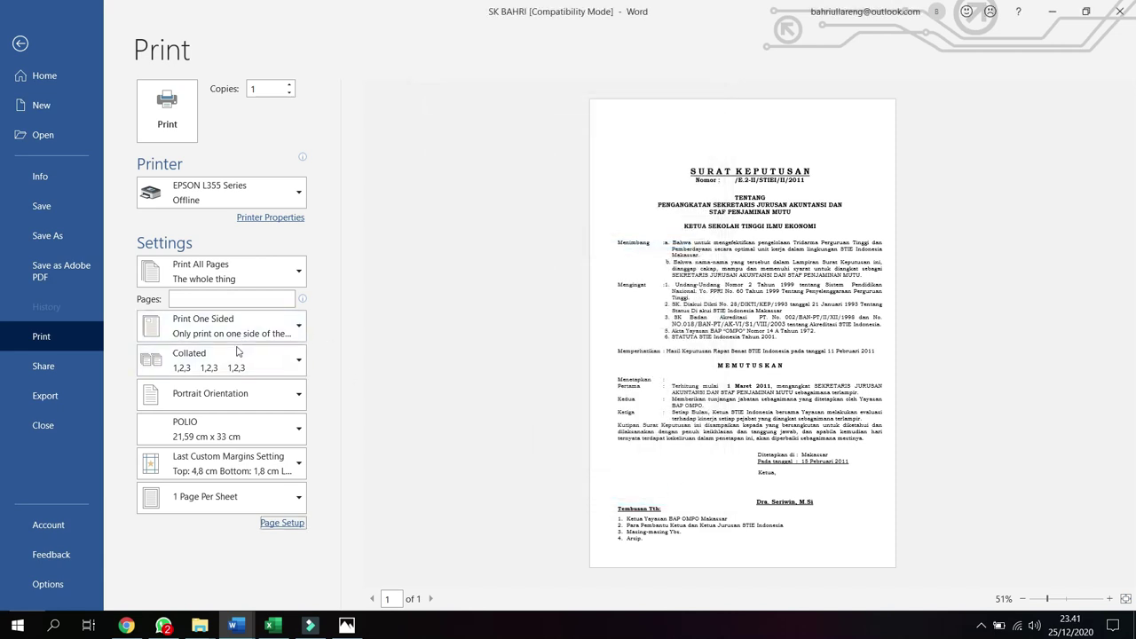
- Switch the printer to Canon G2010 series and check its paper size in the page setup
click(246, 201)
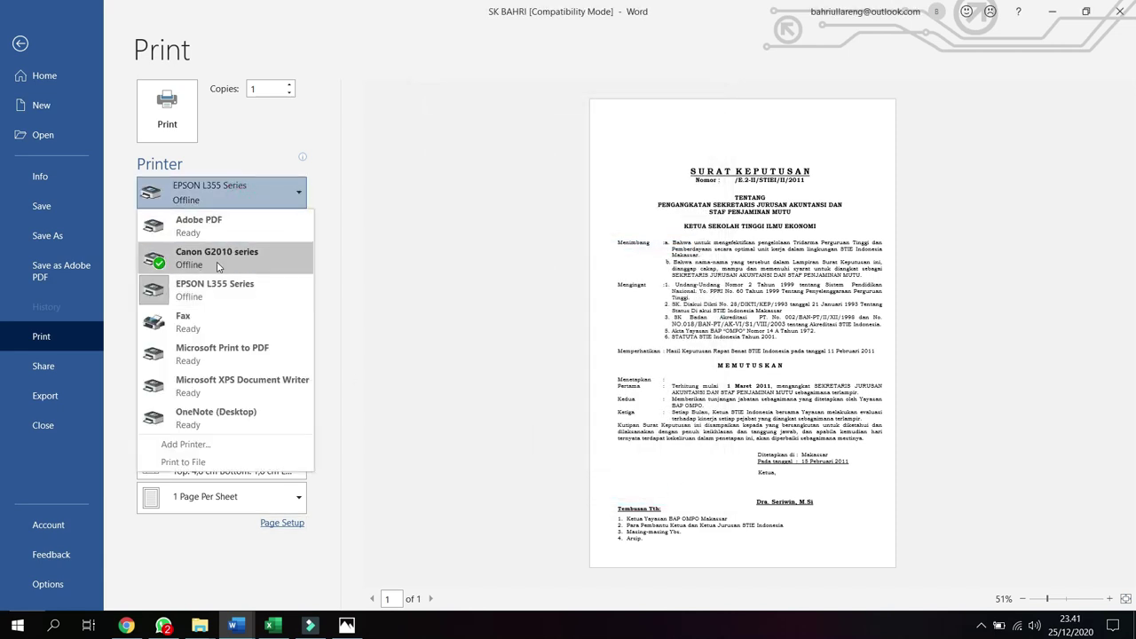
click(222, 252)
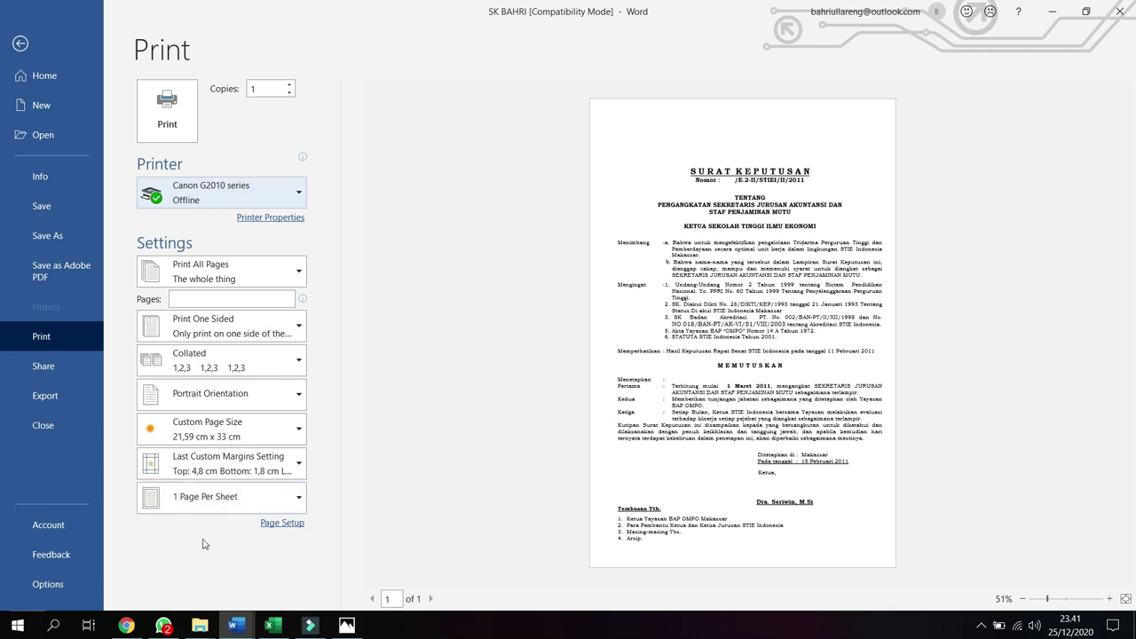
click(282, 522)
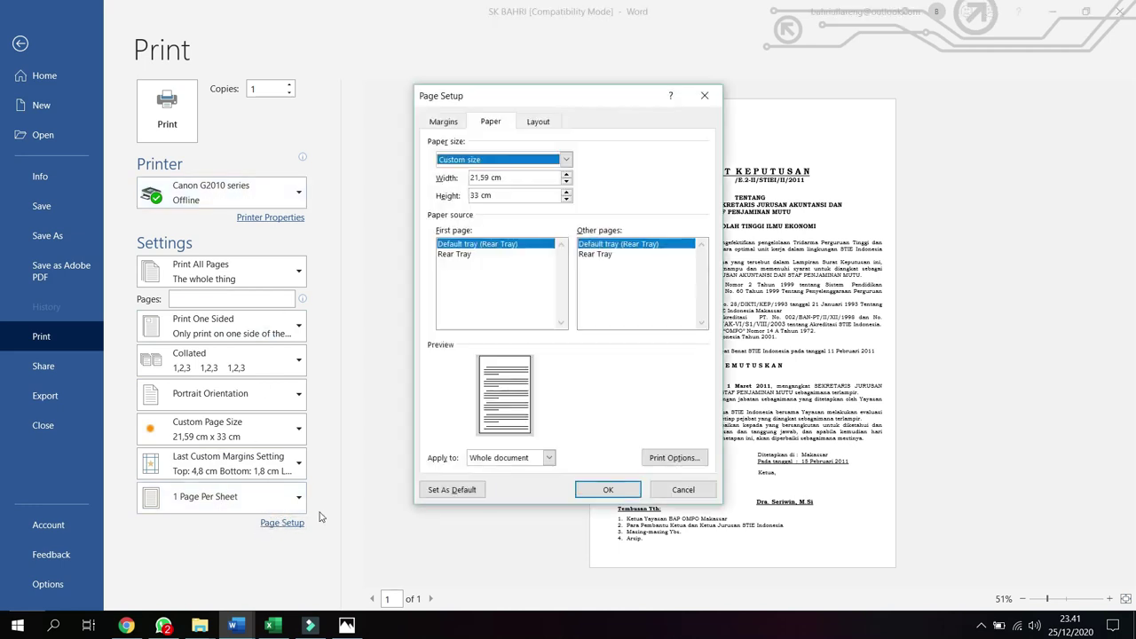
click(680, 489)
- Examine the Canon printer properties, including the custom paper size option for its page size, and cancel without changes
click(286, 217)
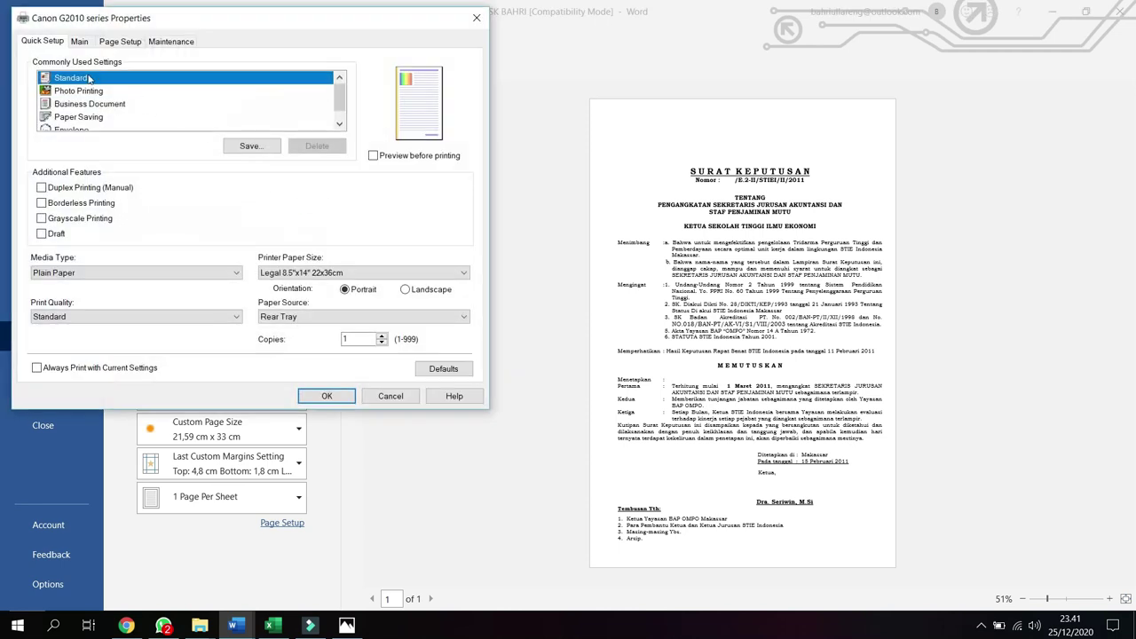
click(82, 45)
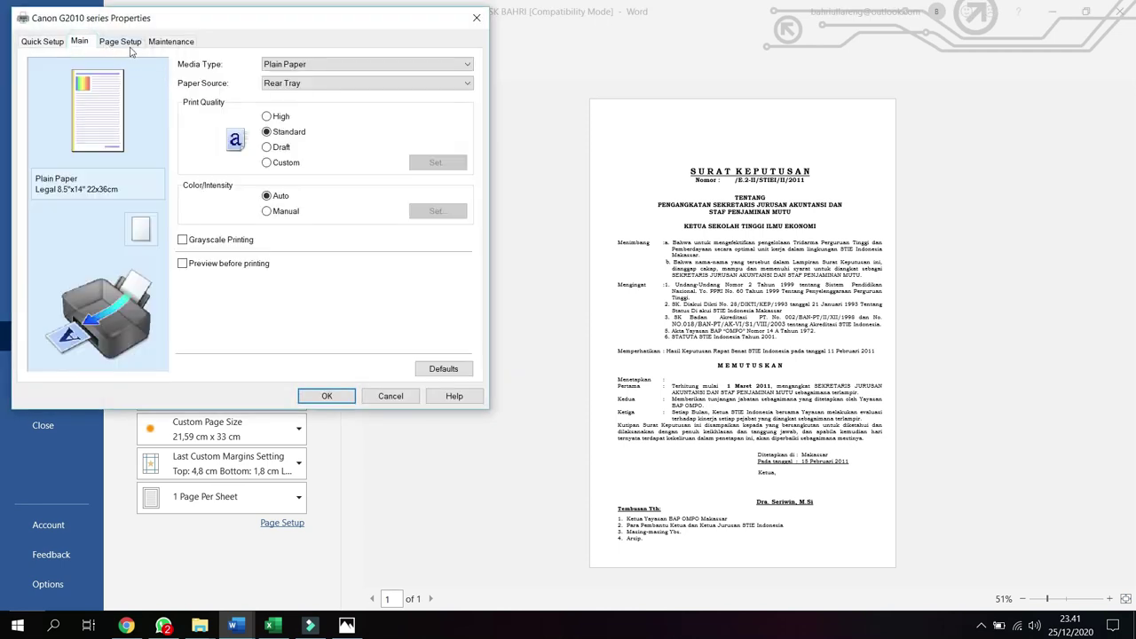
click(124, 43)
click(350, 64)
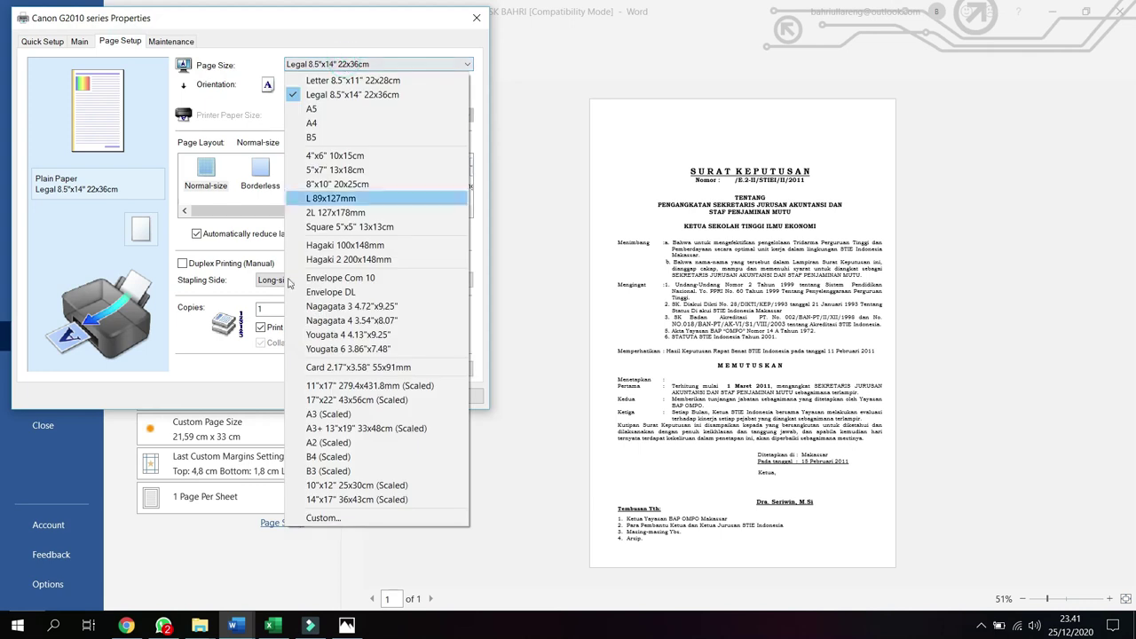
click(315, 519)
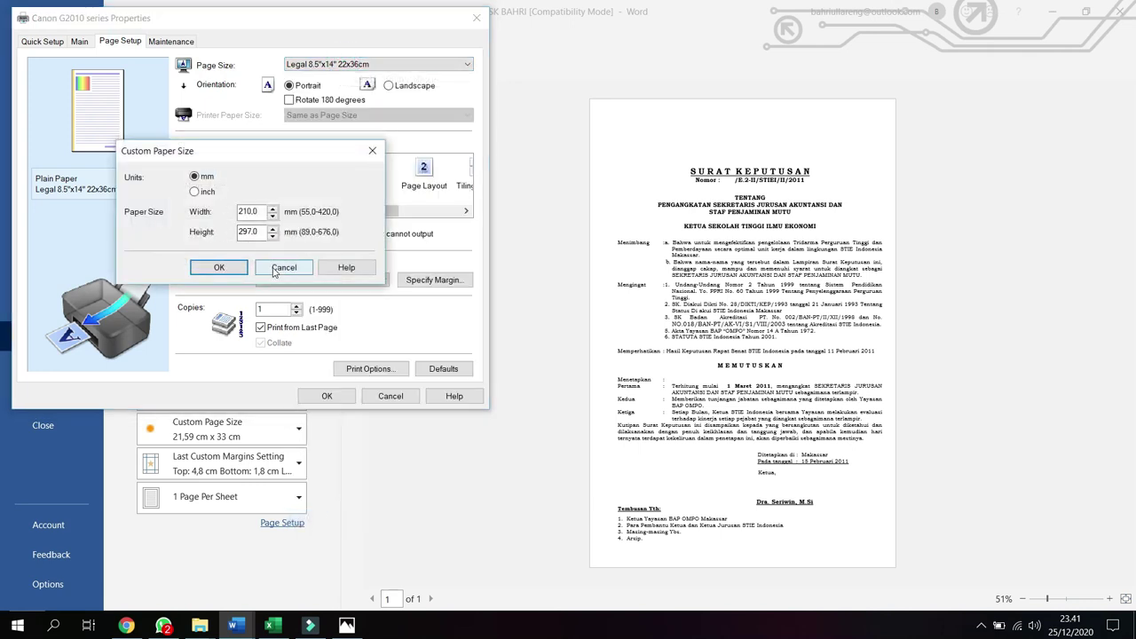
click(285, 268)
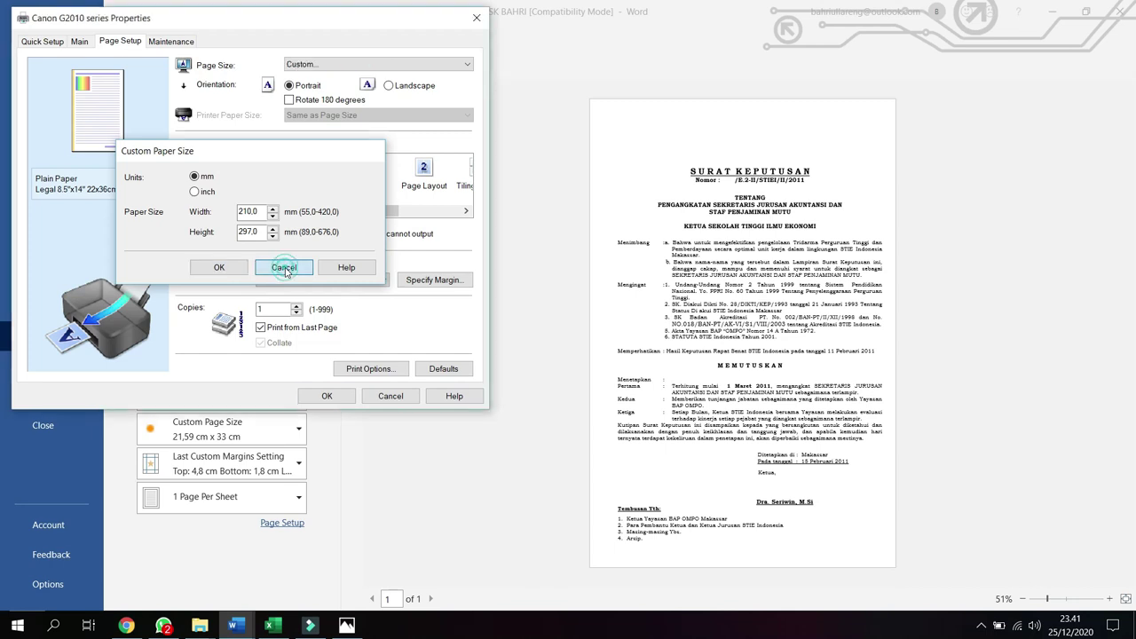
click(394, 399)
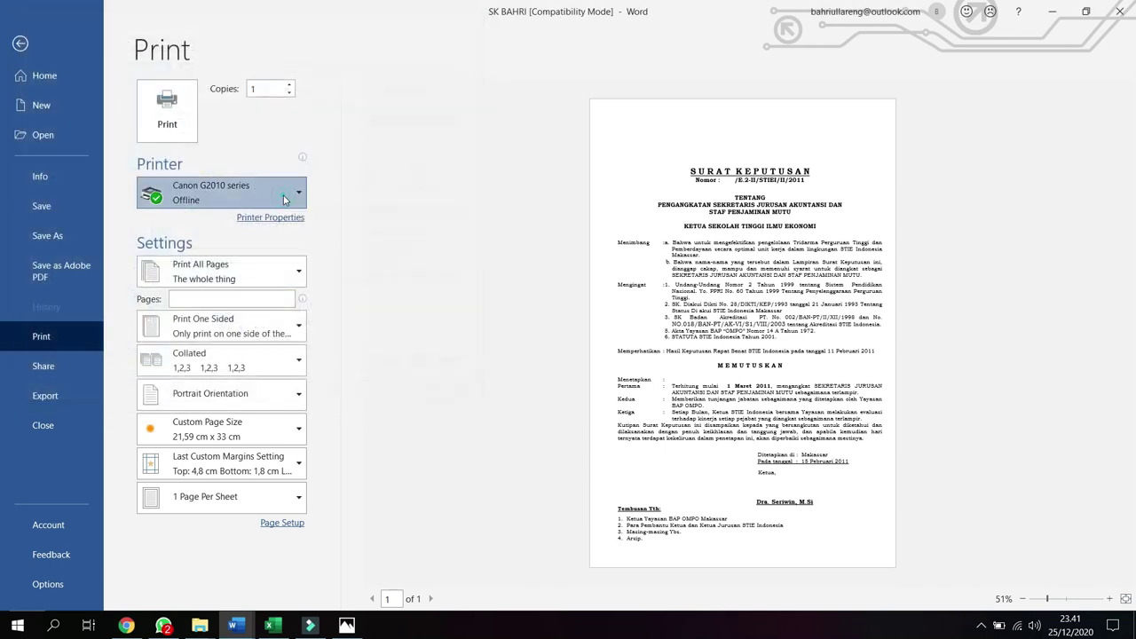
- Set the printer to EPSON L355 Series and open its printer properties
click(285, 193)
click(240, 286)
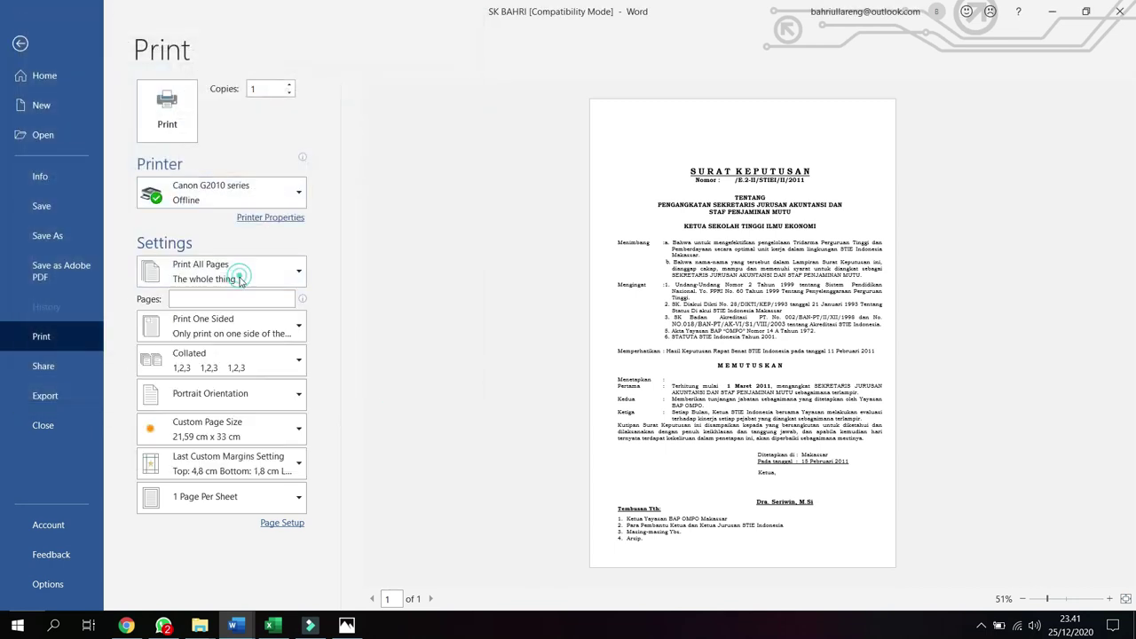
click(275, 219)
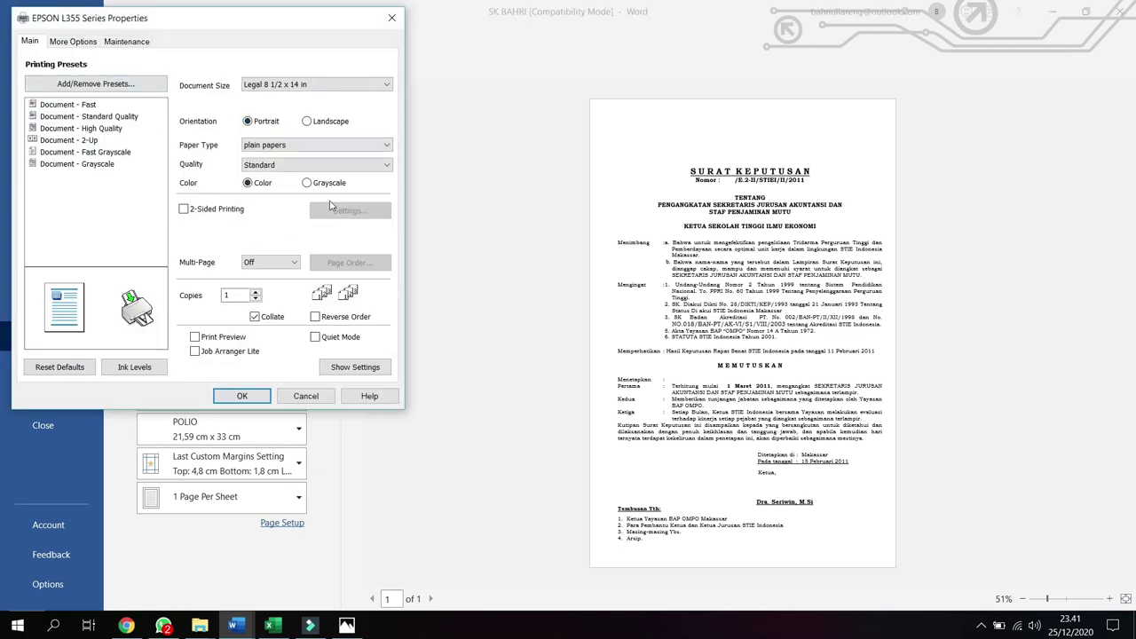
- Examine the User-Defined document size settings in the EPSON printer properties, cancel them and return to the document
click(63, 42)
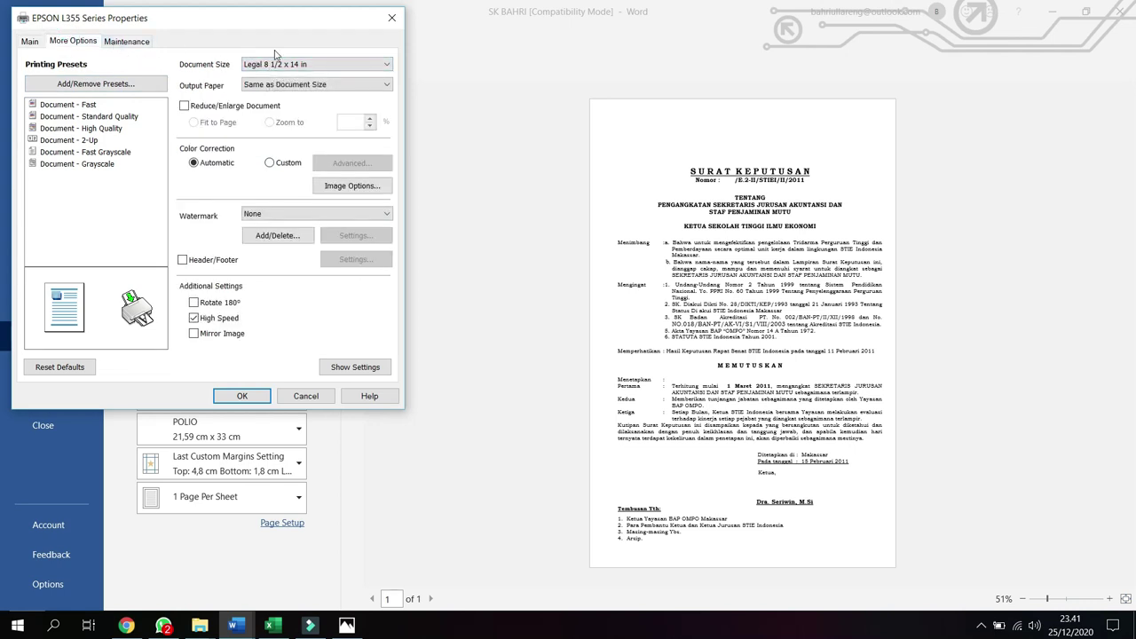
click(353, 68)
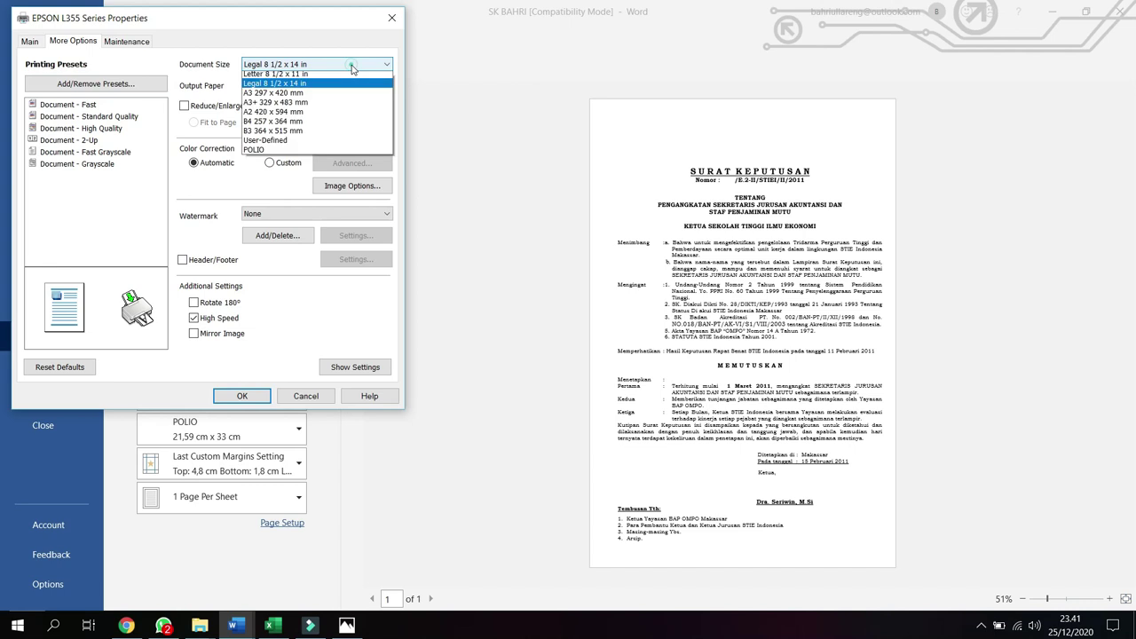
click(283, 277)
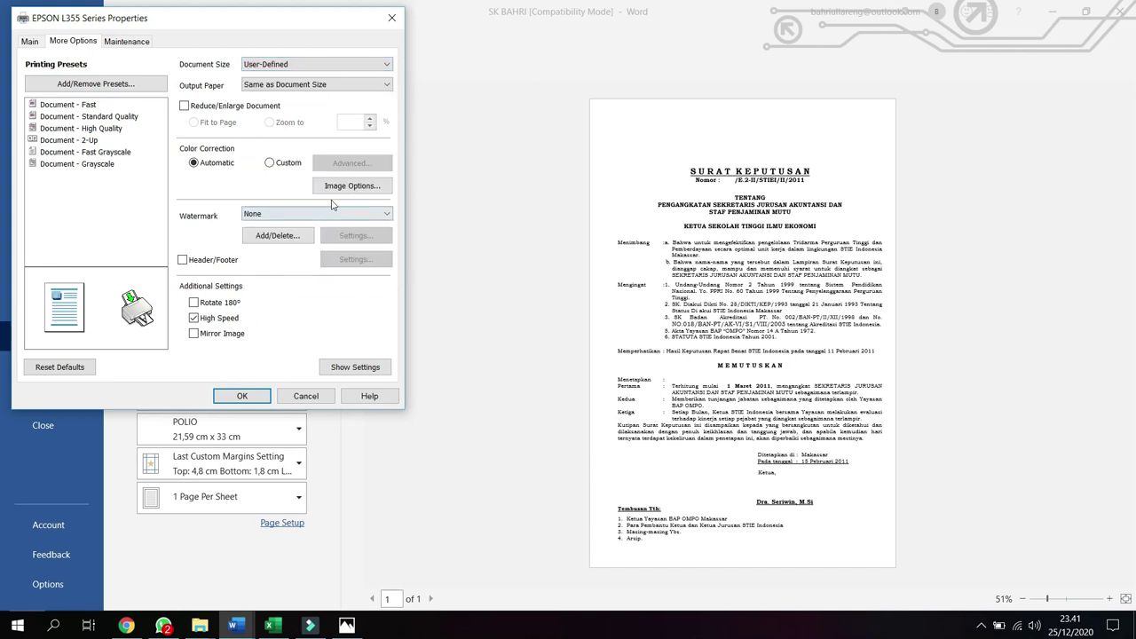
click(29, 41)
click(354, 84)
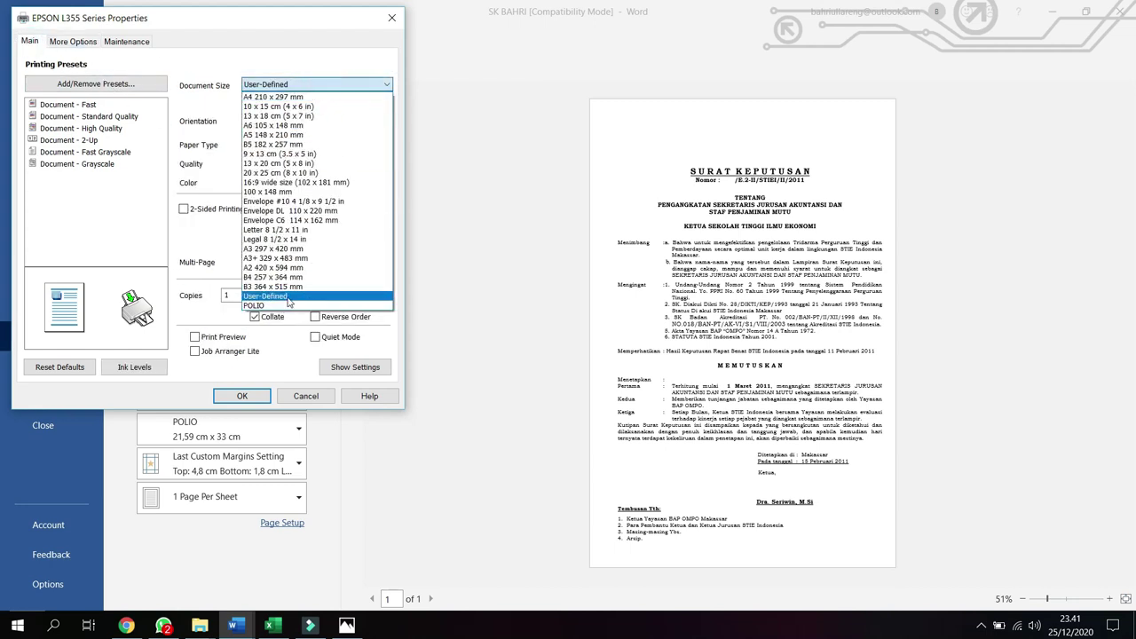
click(282, 297)
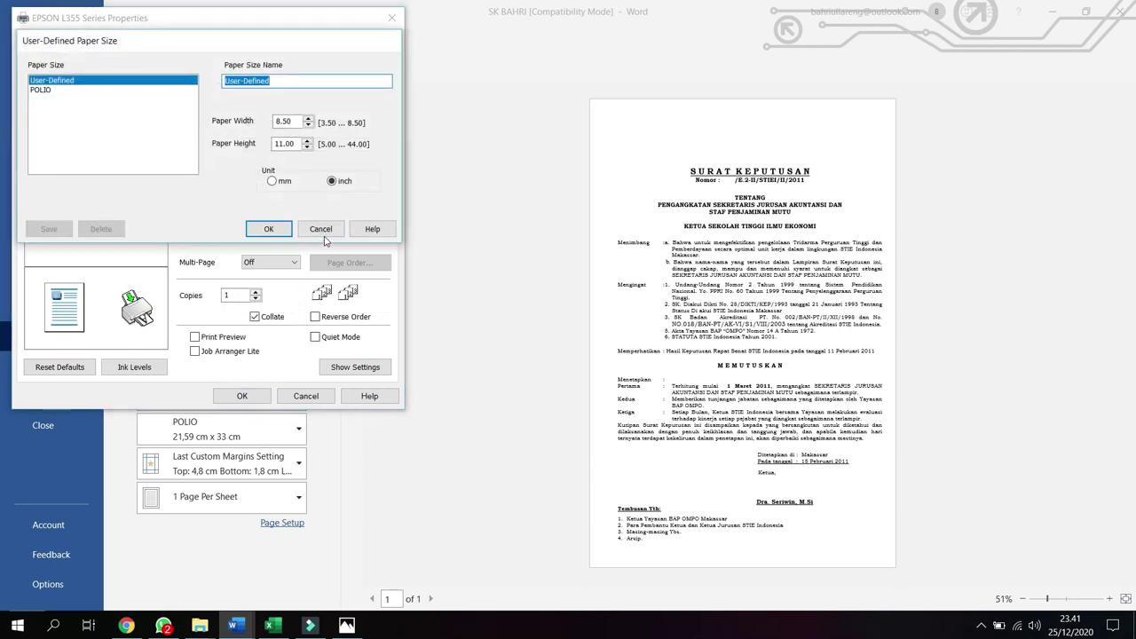
click(321, 229)
click(305, 396)
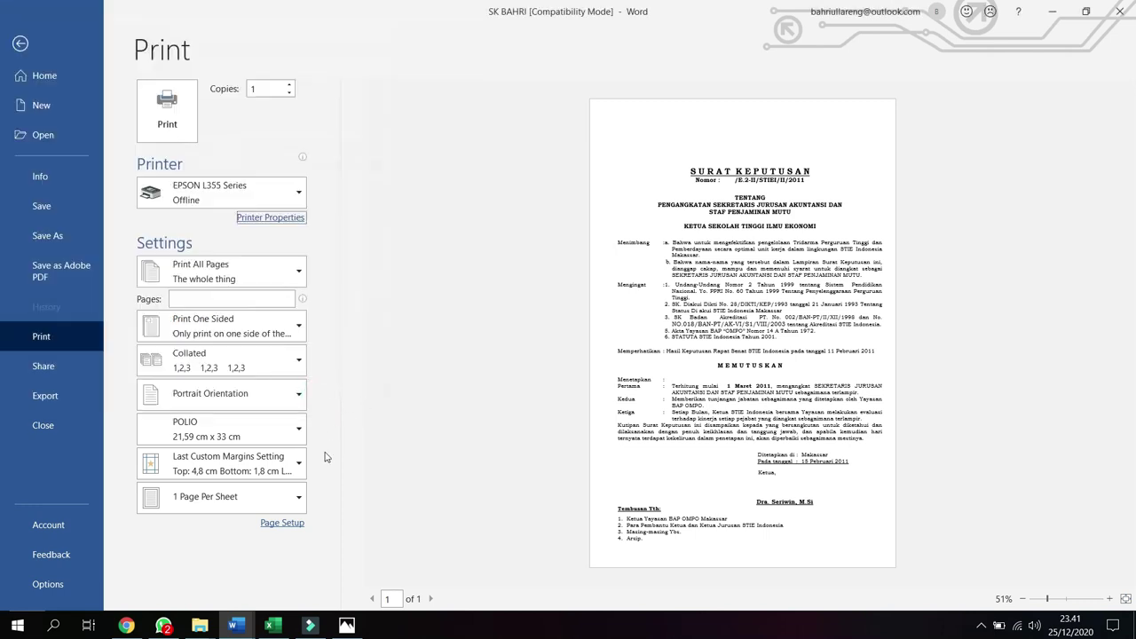
key(Escape)
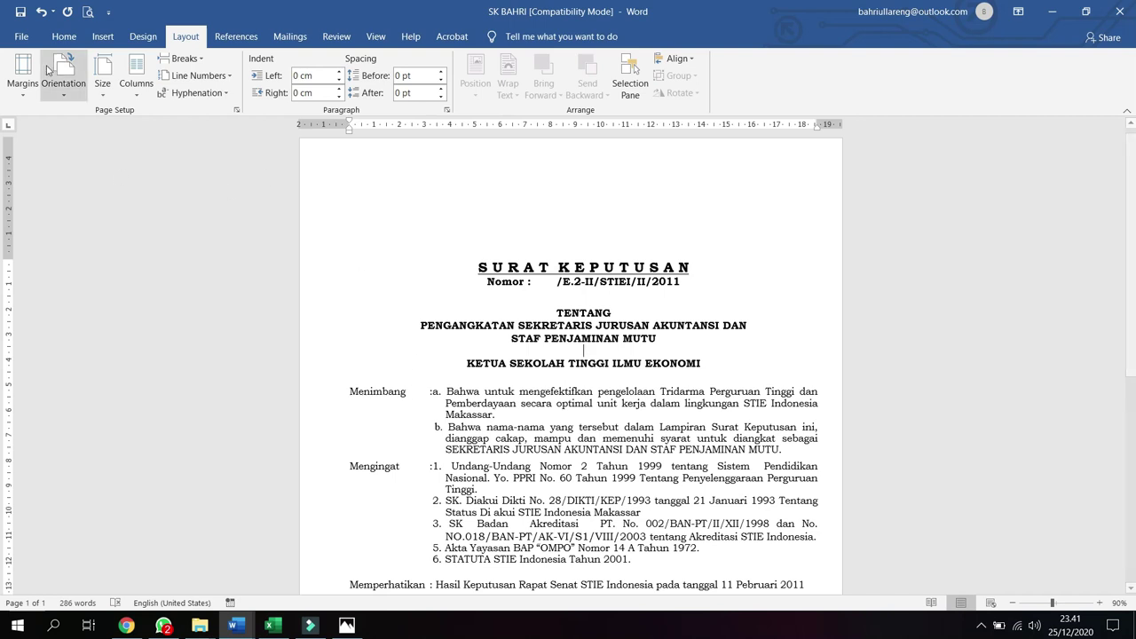
- Open the EPSON L355 Series printer properties from the print settings and choose User-Defined as the document size
click(24, 37)
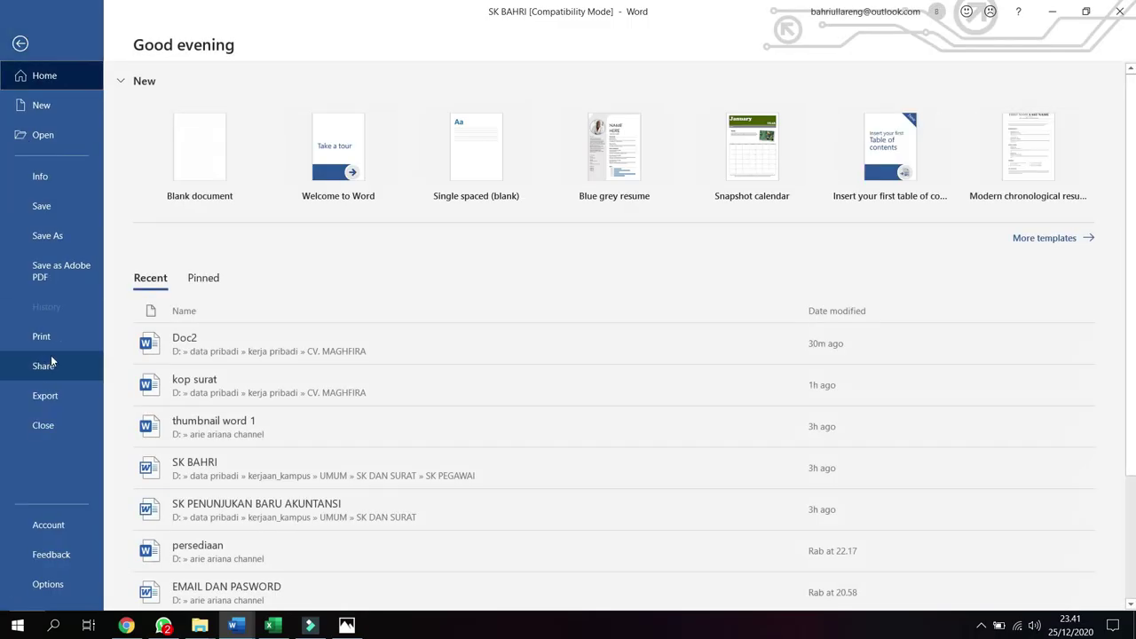
click(45, 334)
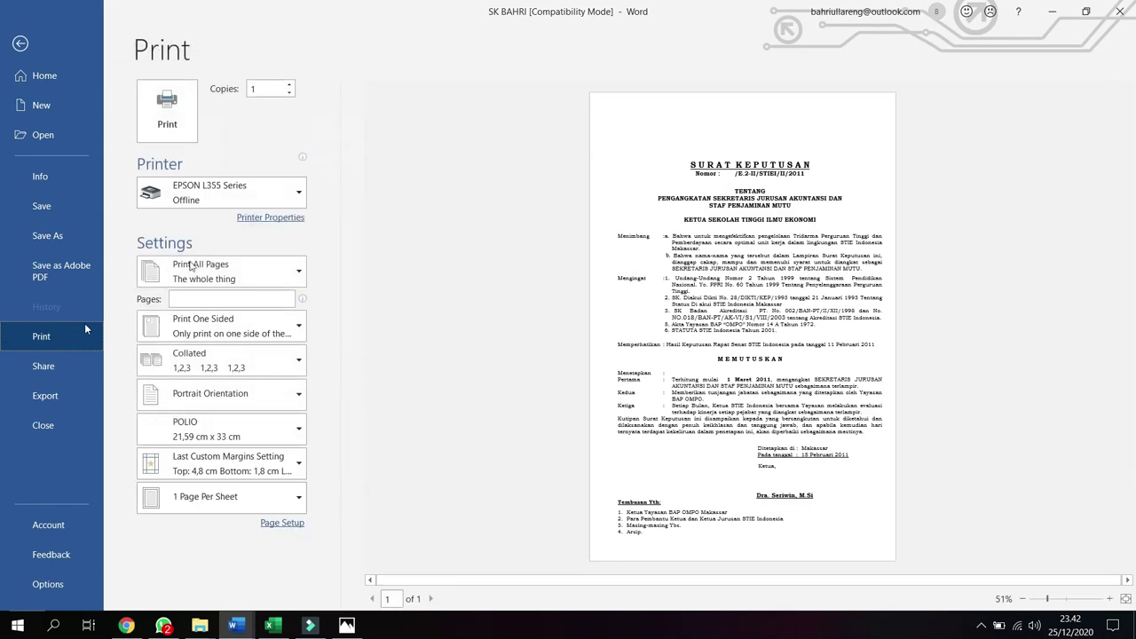
click(262, 203)
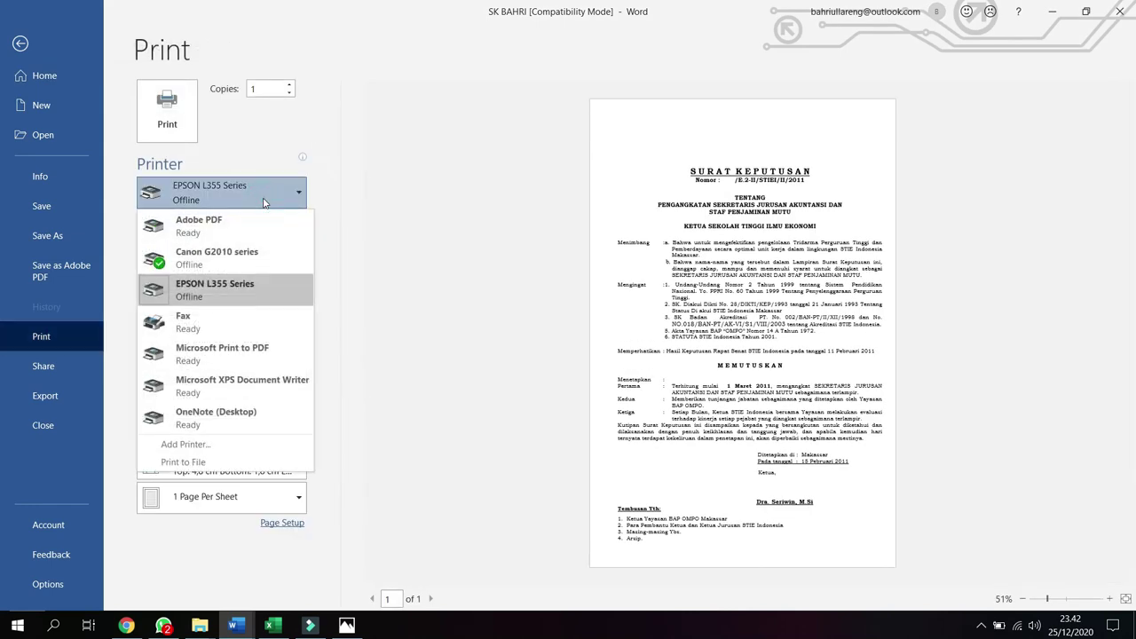
click(207, 300)
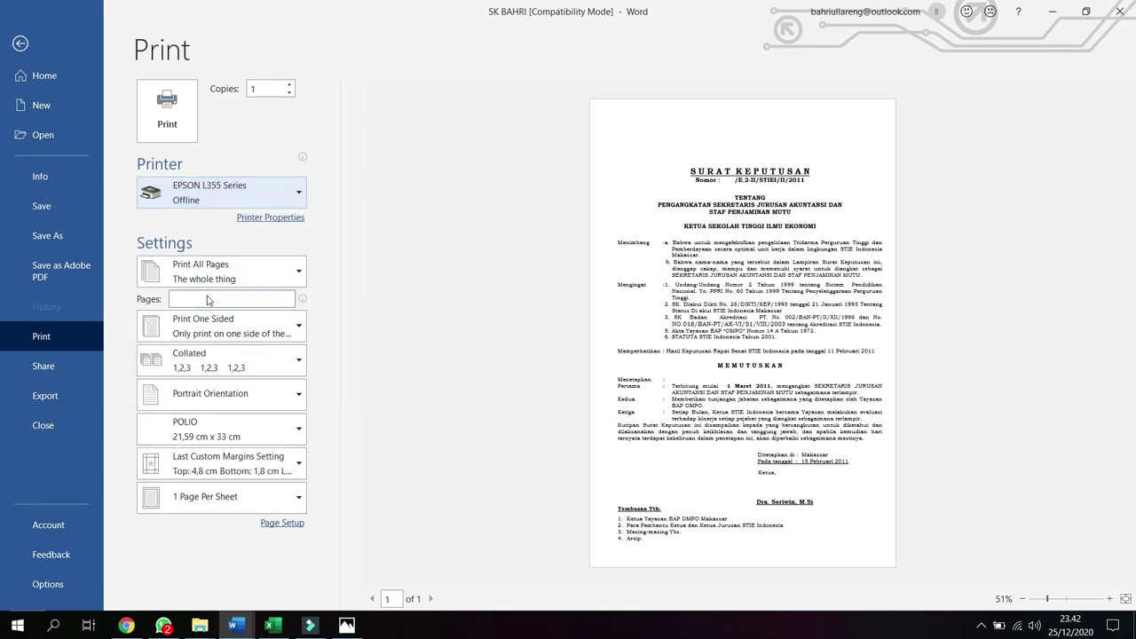
click(275, 219)
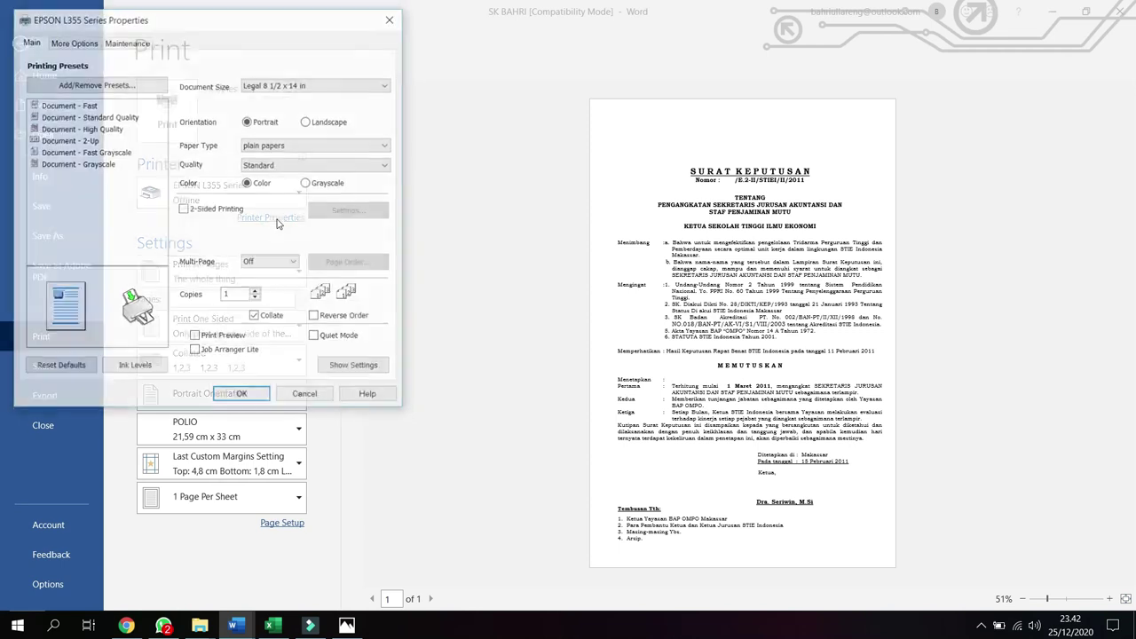
click(352, 85)
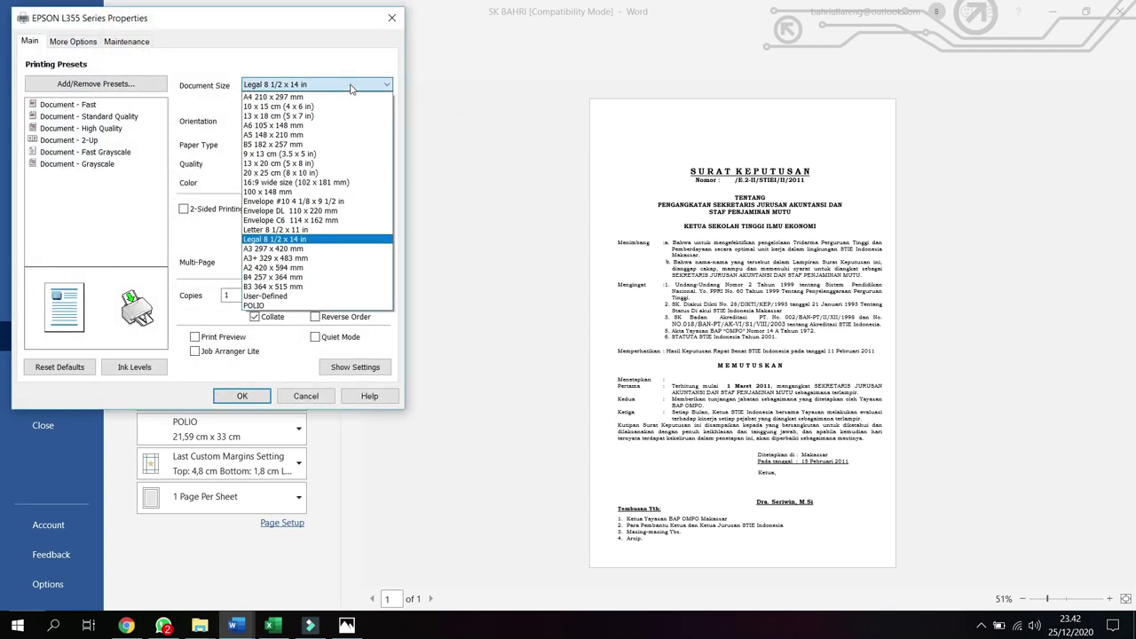
click(283, 298)
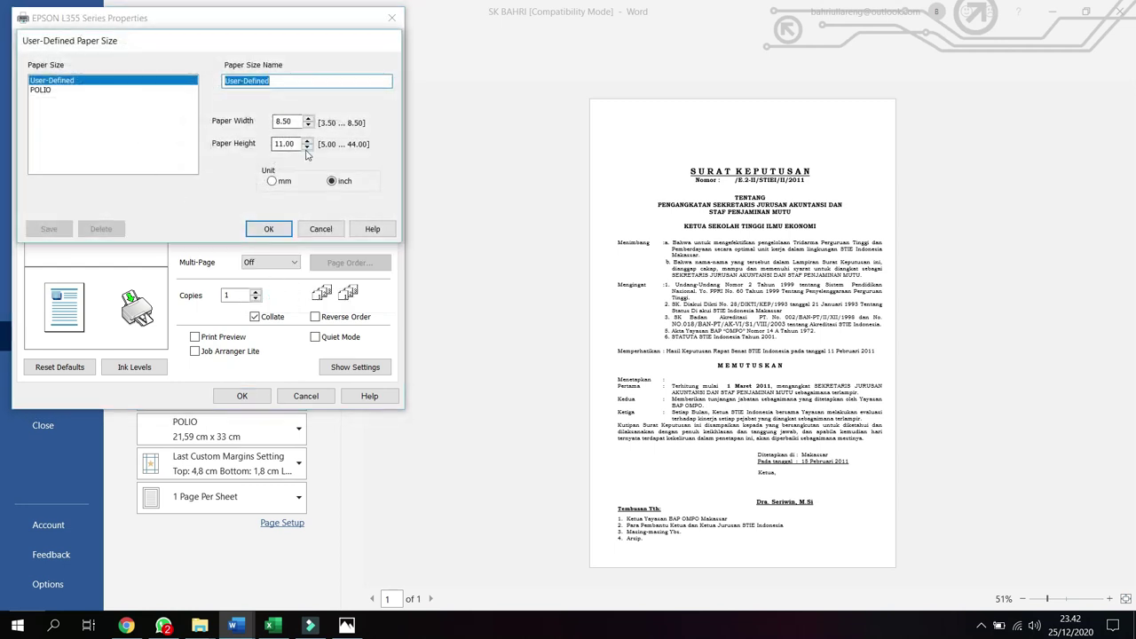
- Switch the user-defined paper size unit to mm and set the paper height to 330
click(282, 183)
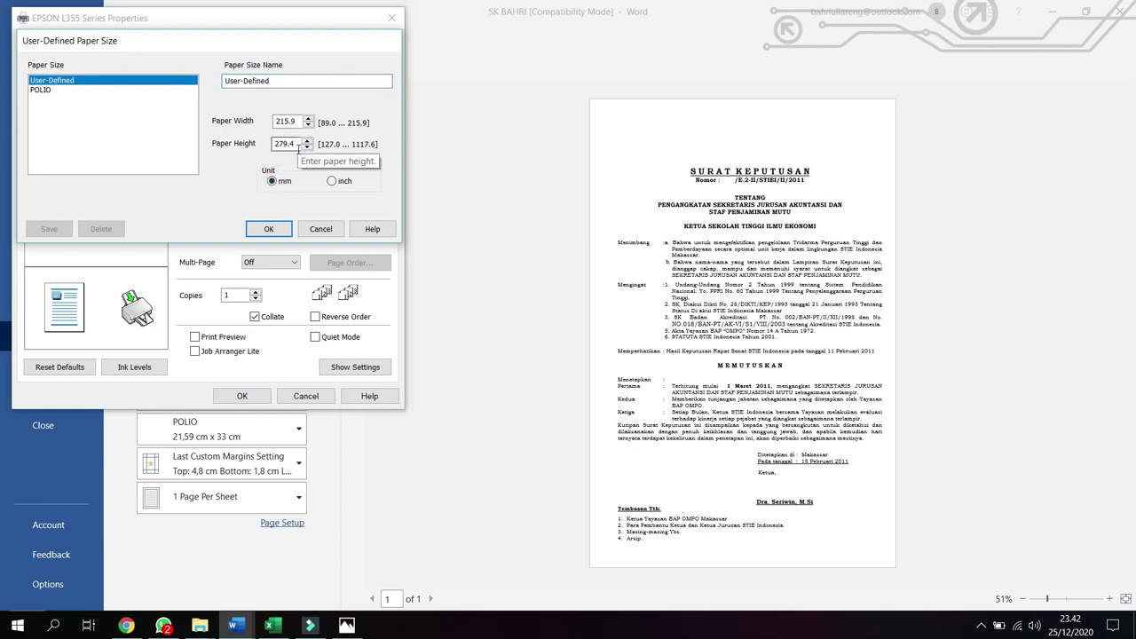
double_click(299, 146)
text(33)
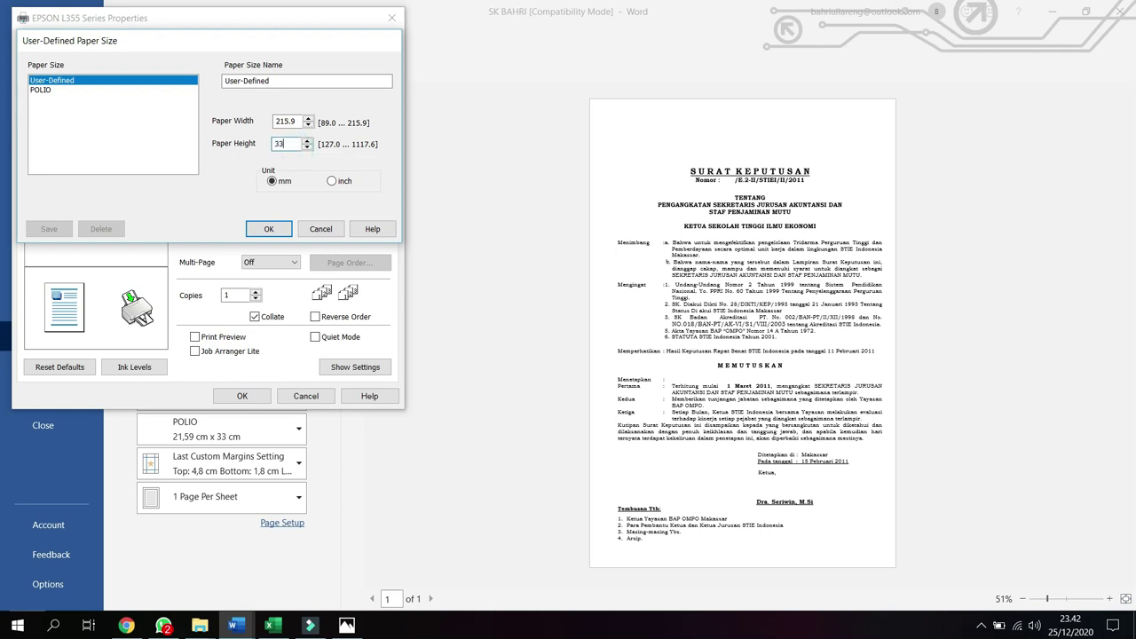
text(0)
- Name the user-defined paper size F4, save it, and accept the printer properties
double_click(286, 80)
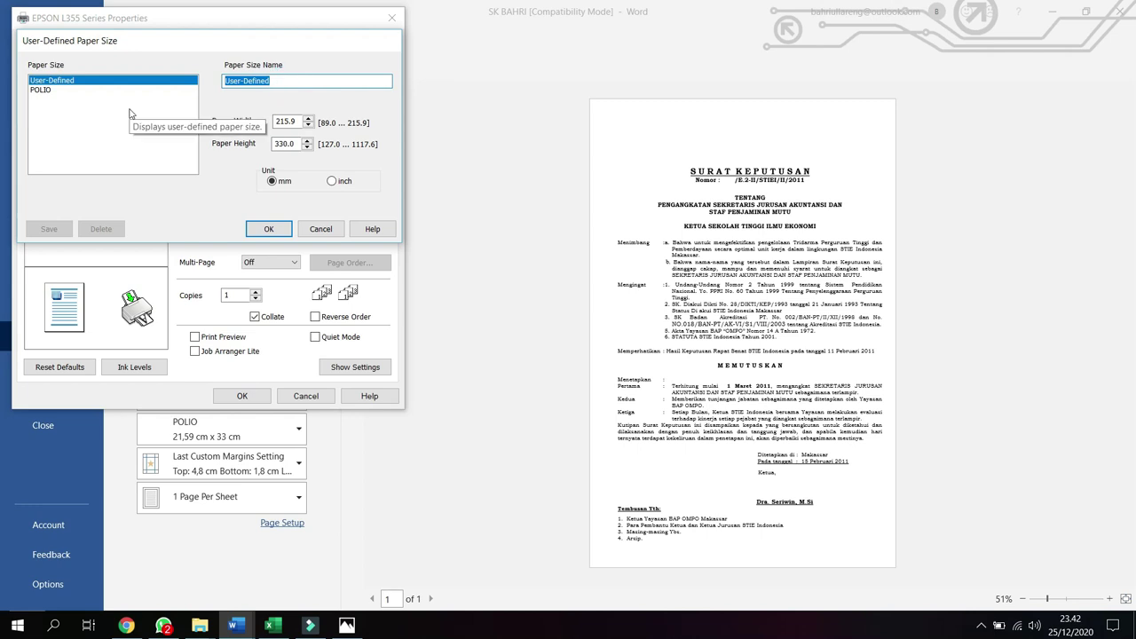
text(po)
key(BackSpace)
key(BackSpace)
text(F4)
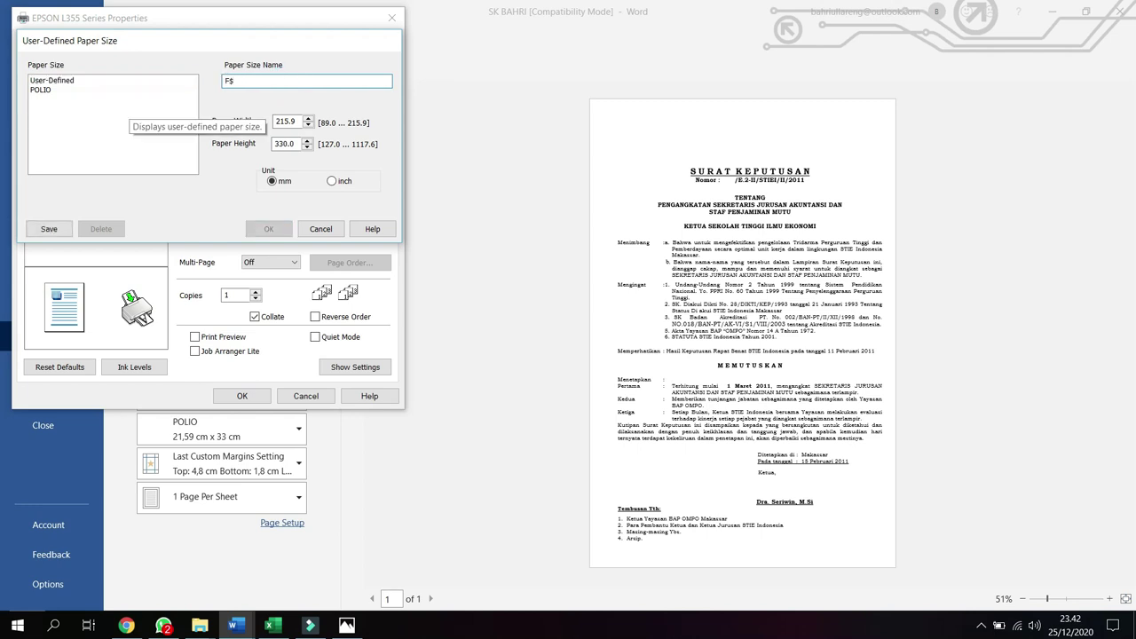
click(49, 230)
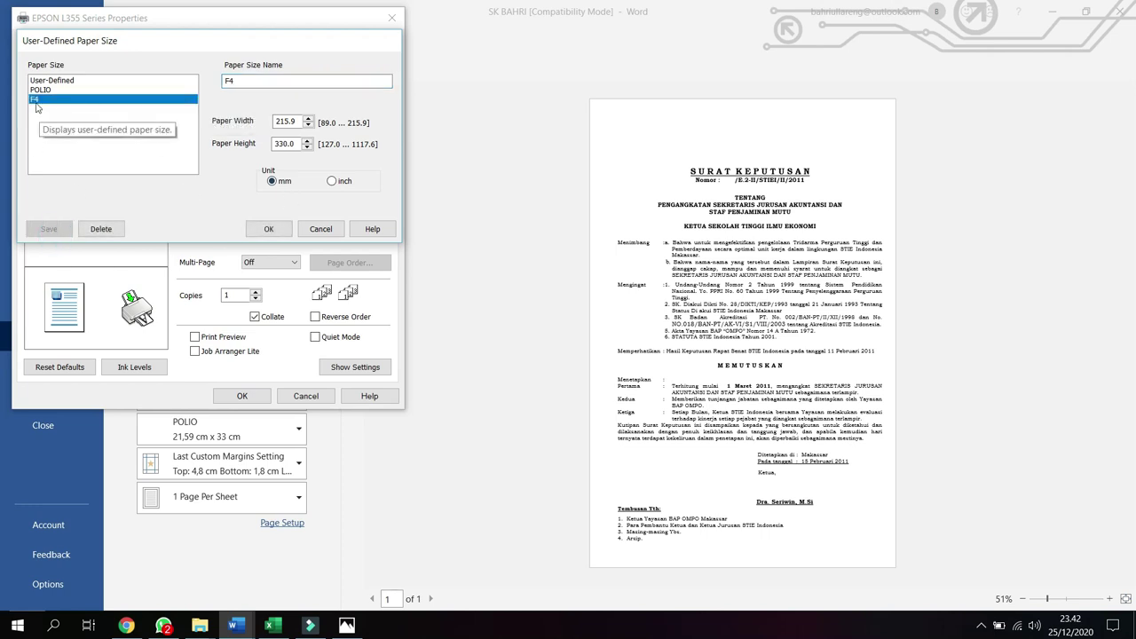
click(268, 229)
click(232, 396)
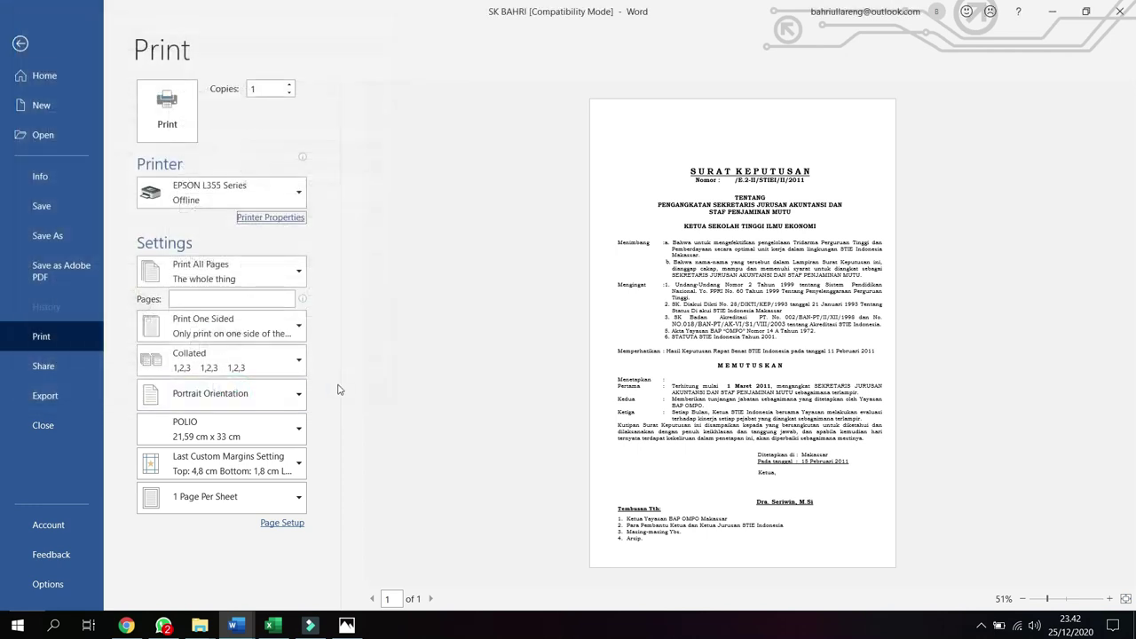
- Return to the letter and look through it down to the end of the page
key(Escape)
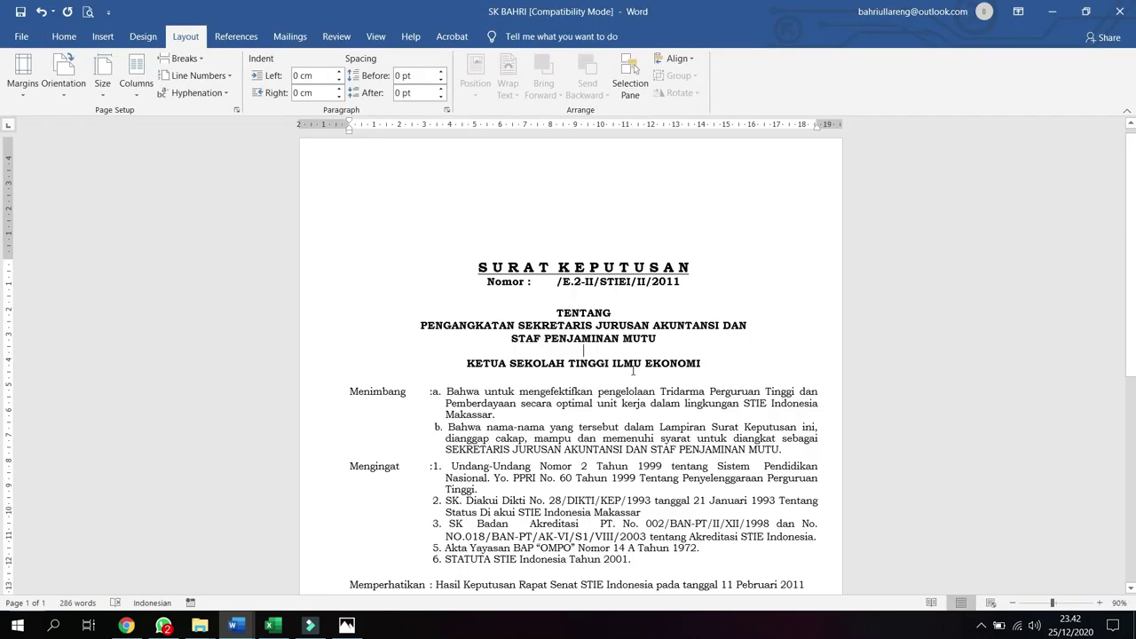
scroll(628, 370, down, 5)
scroll(628, 370, down, 3)
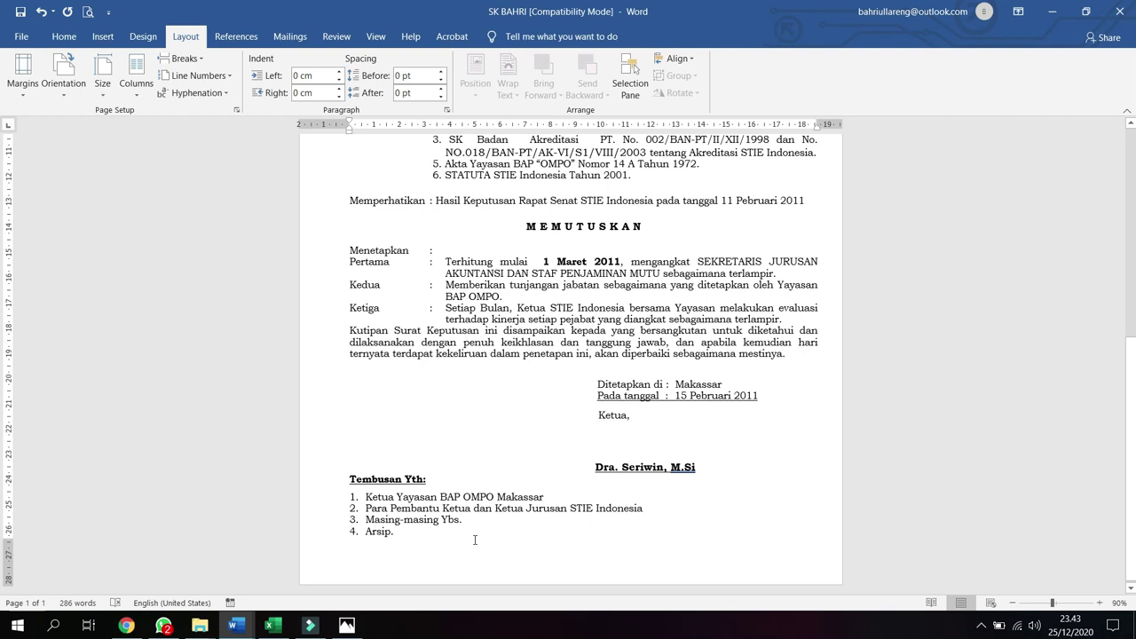
- Switch to the Book1 workbook in Excel and look over the budget table on the master sheet
click(273, 625)
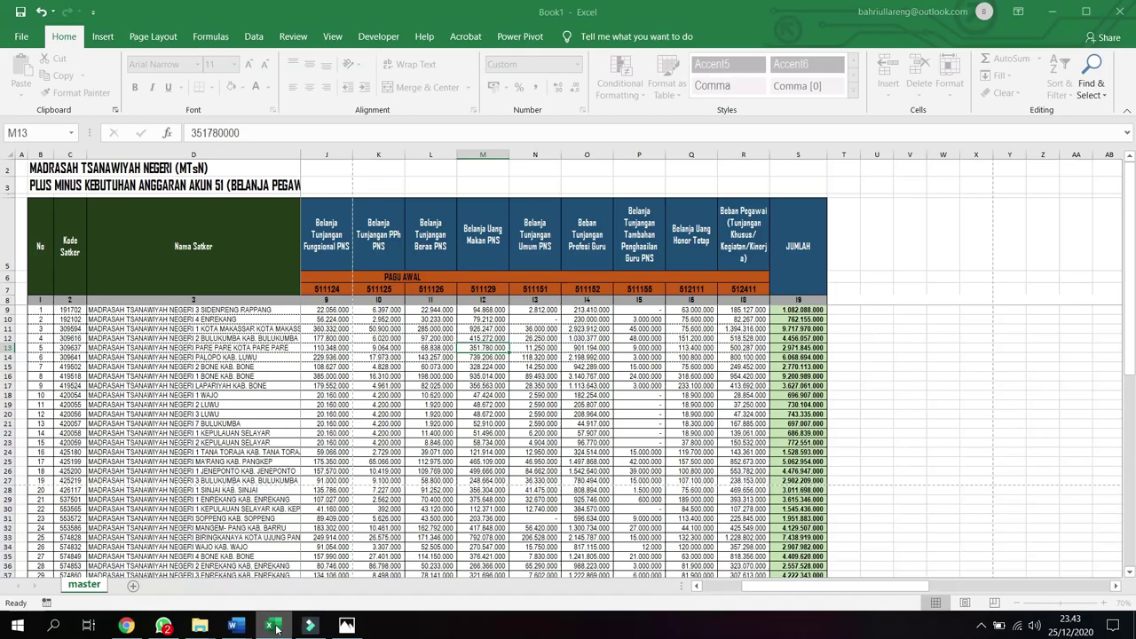
click(585, 370)
scroll(585, 372, down, 2)
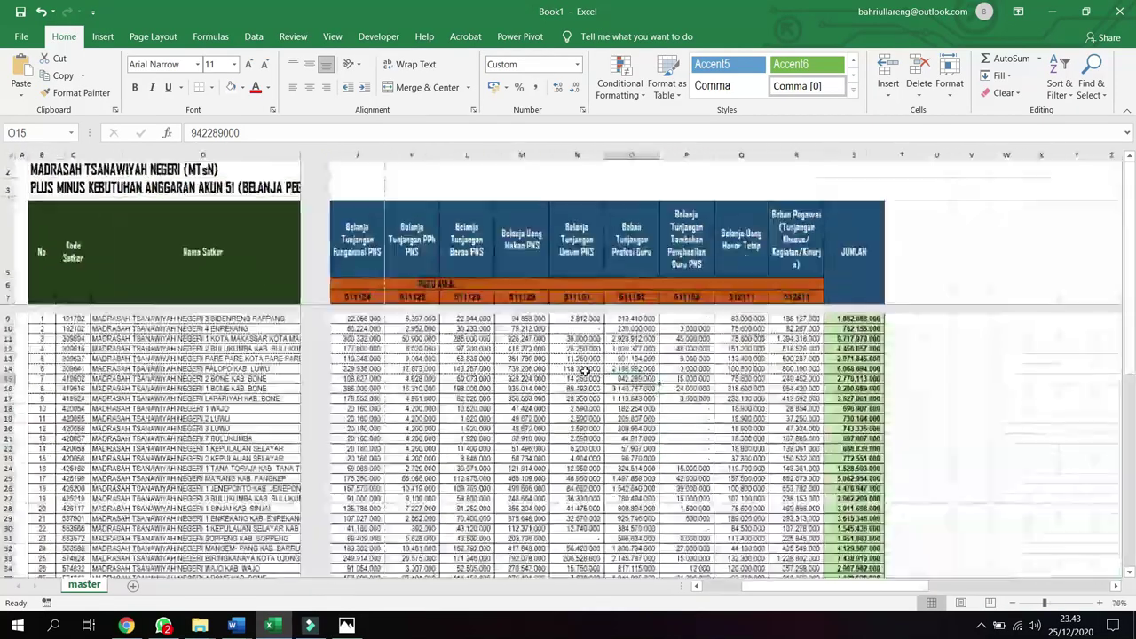
scroll(585, 373, down, 2)
scroll(585, 375, up, 5)
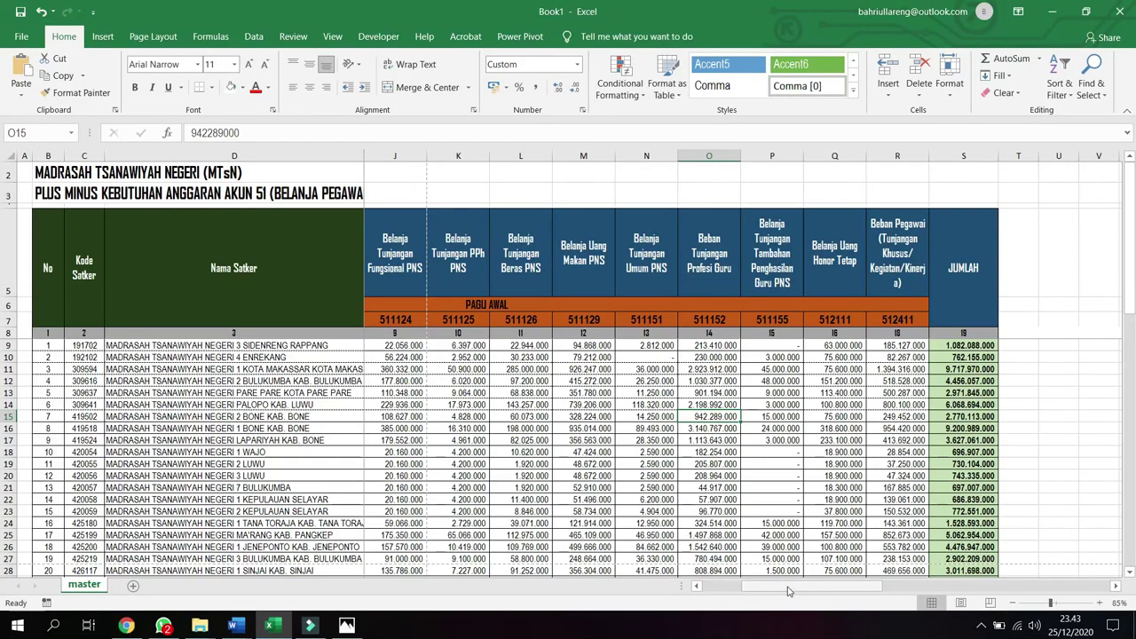
scroll(738, 567, down, 2)
scroll(729, 510, down, 2)
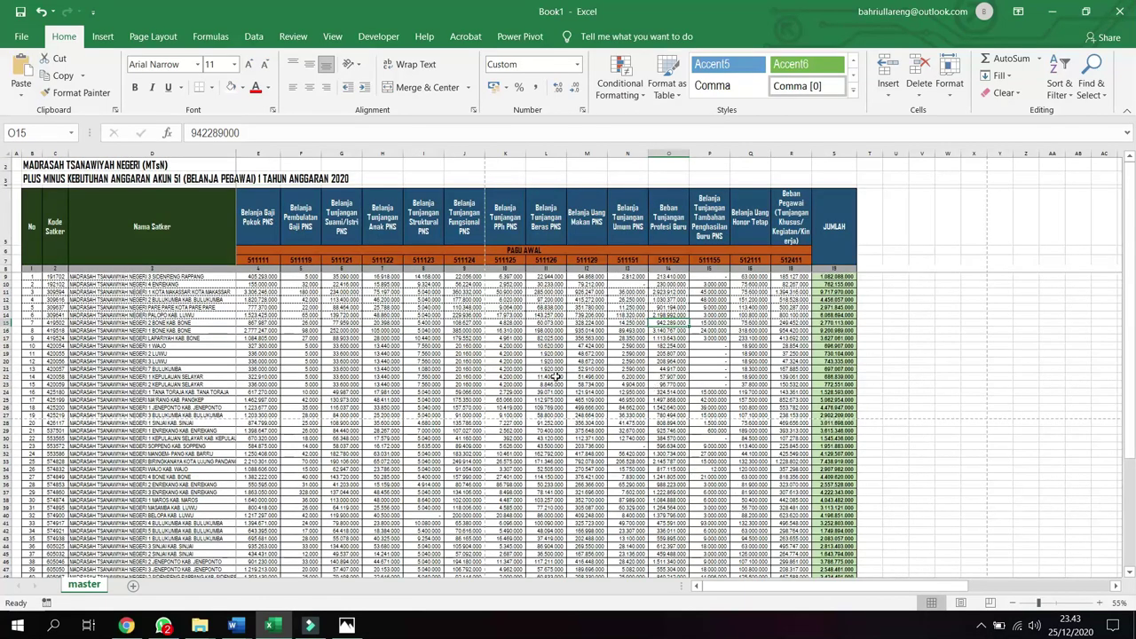
- Examine the print preview of the master sheet through page 7, then return to the sheet
click(22, 40)
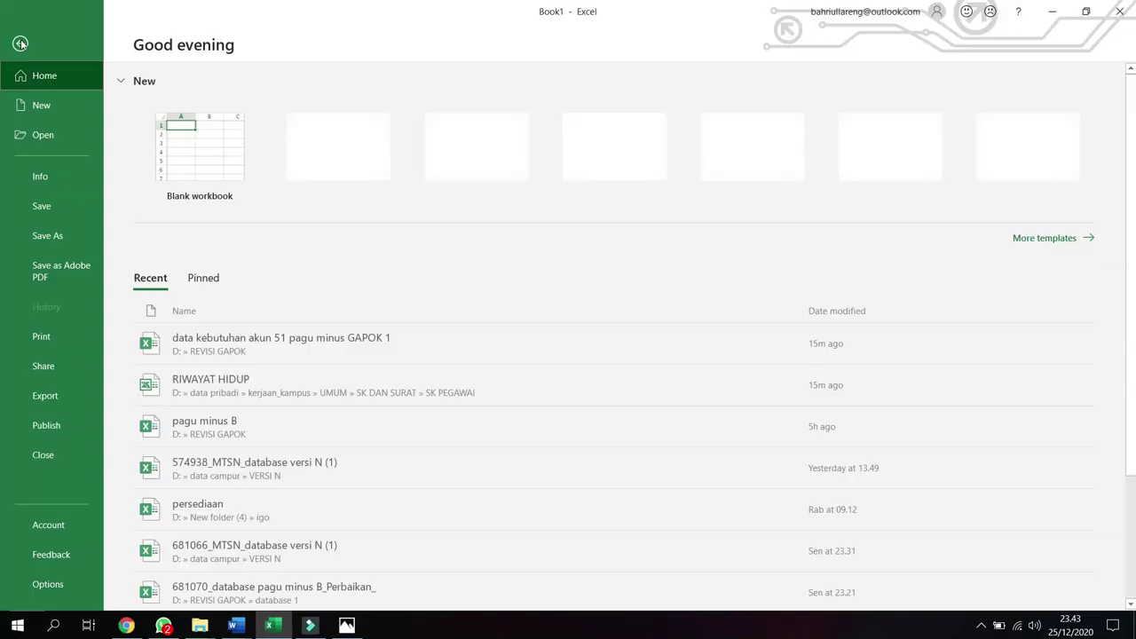
click(48, 342)
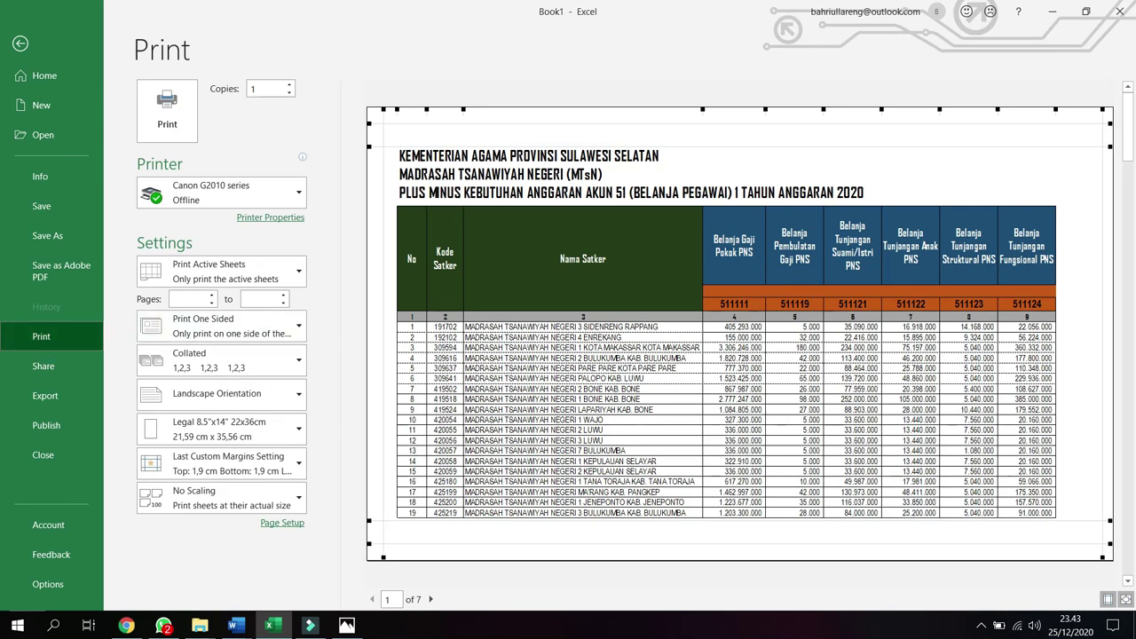
click(432, 599)
click(431, 599)
click(432, 599)
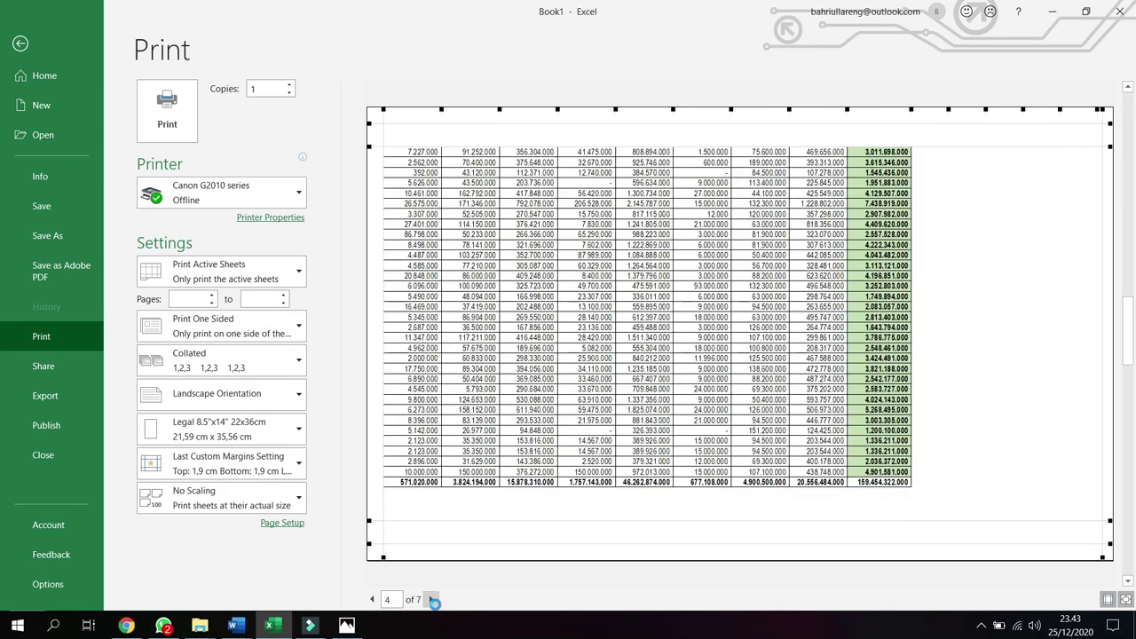
click(431, 599)
click(431, 598)
click(432, 599)
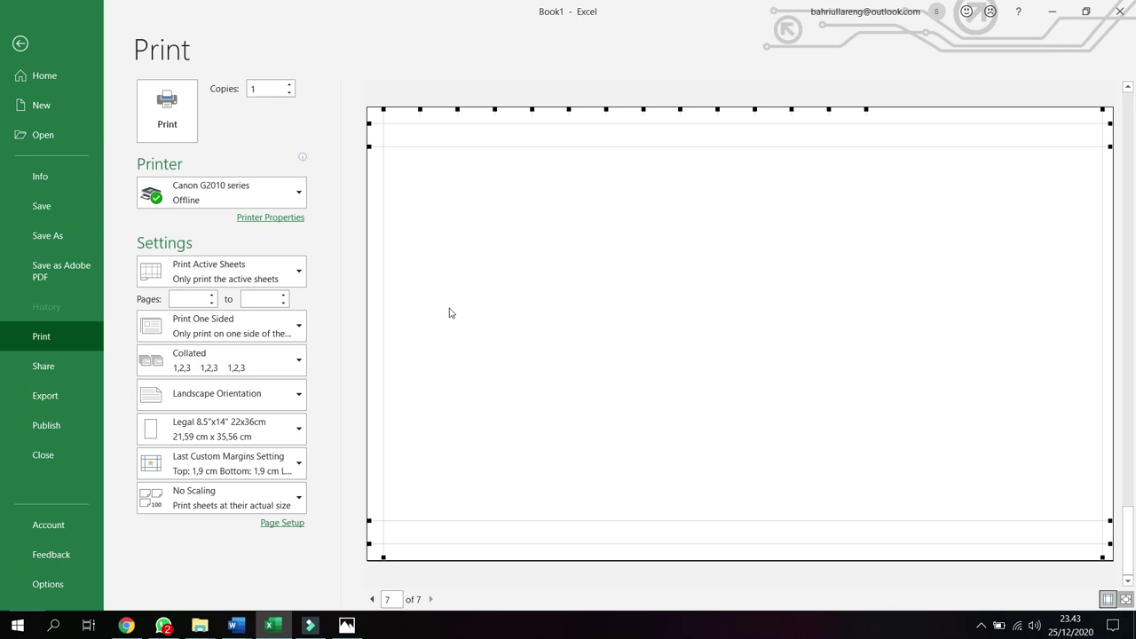
key(Escape)
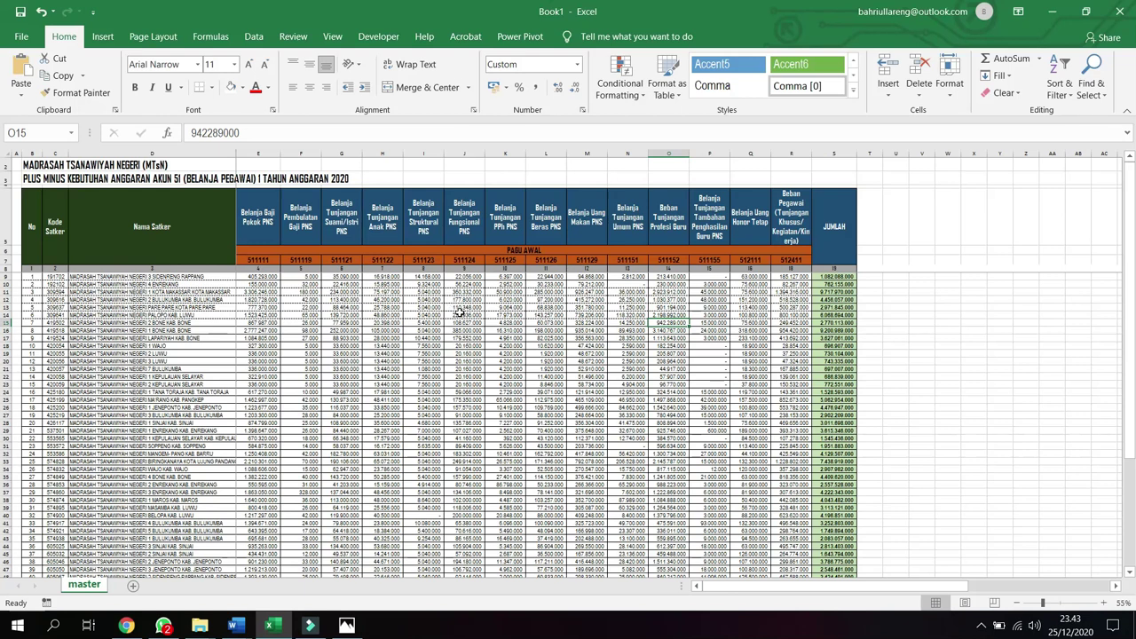
click(517, 315)
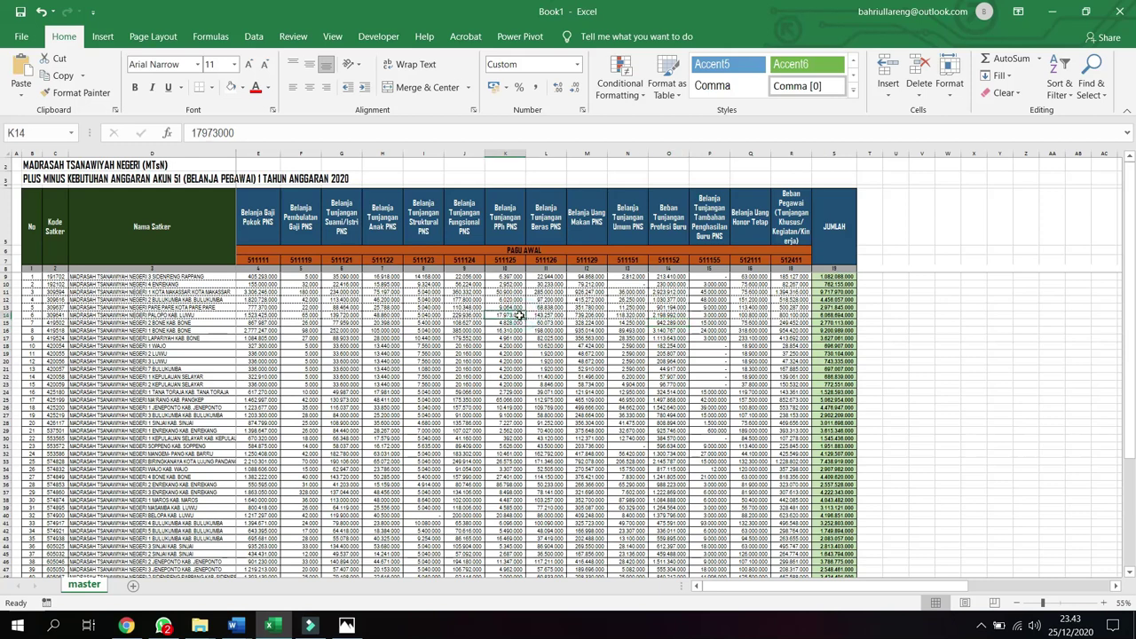
scroll(495, 315, up, 2)
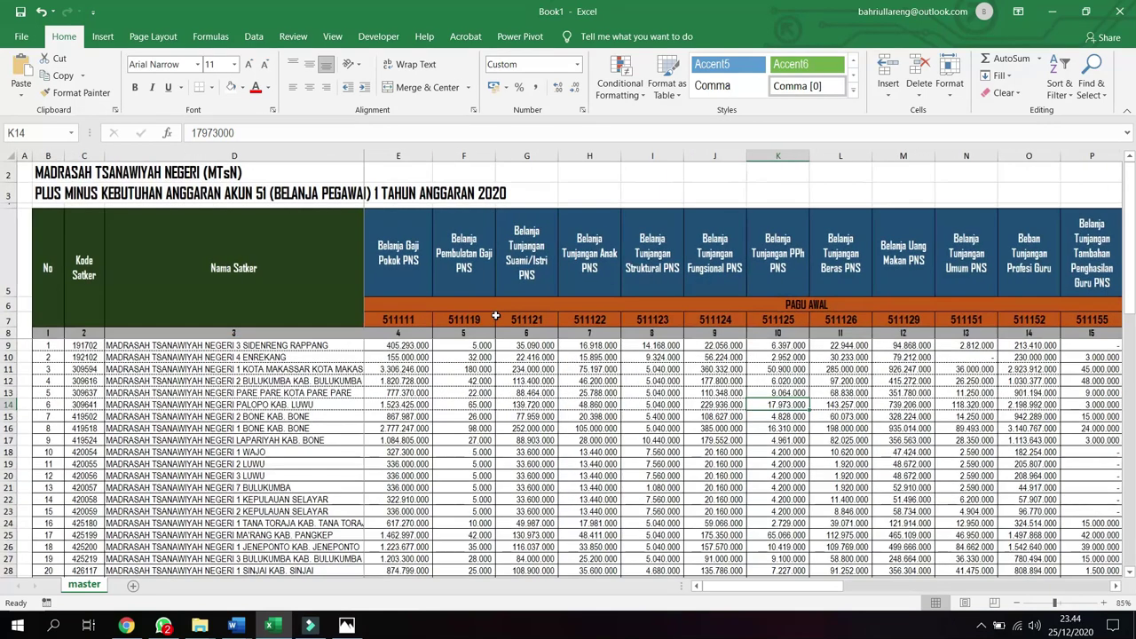
scroll(495, 315, down, 2)
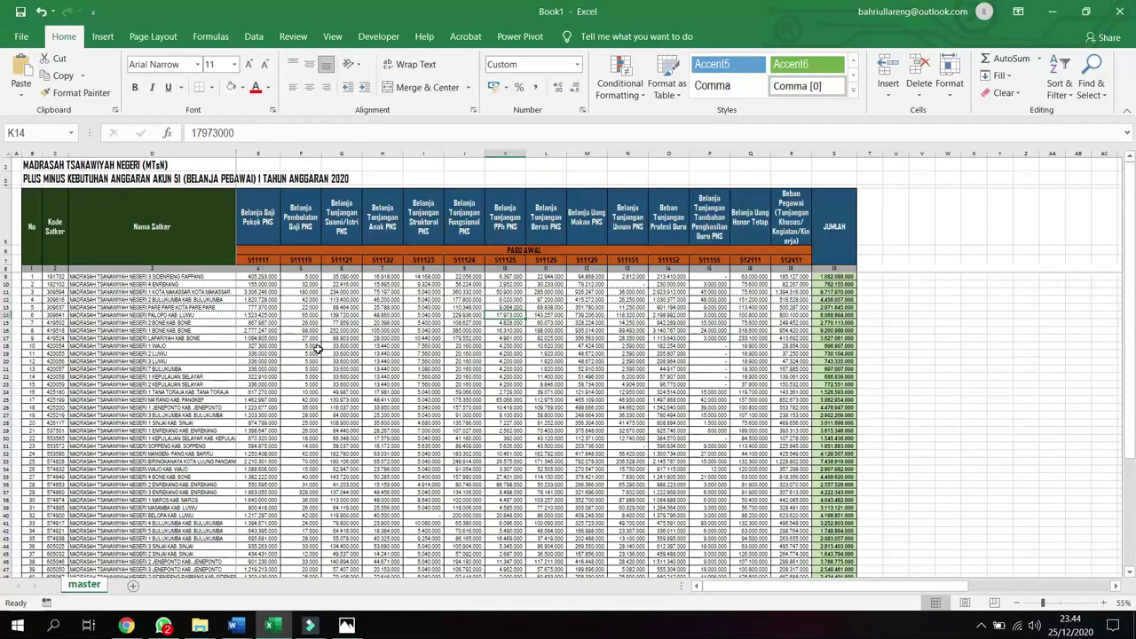
- Check the paper sizes offered for the Canon G2010 series in the worksheet's page setup and cancel without changes
click(21, 36)
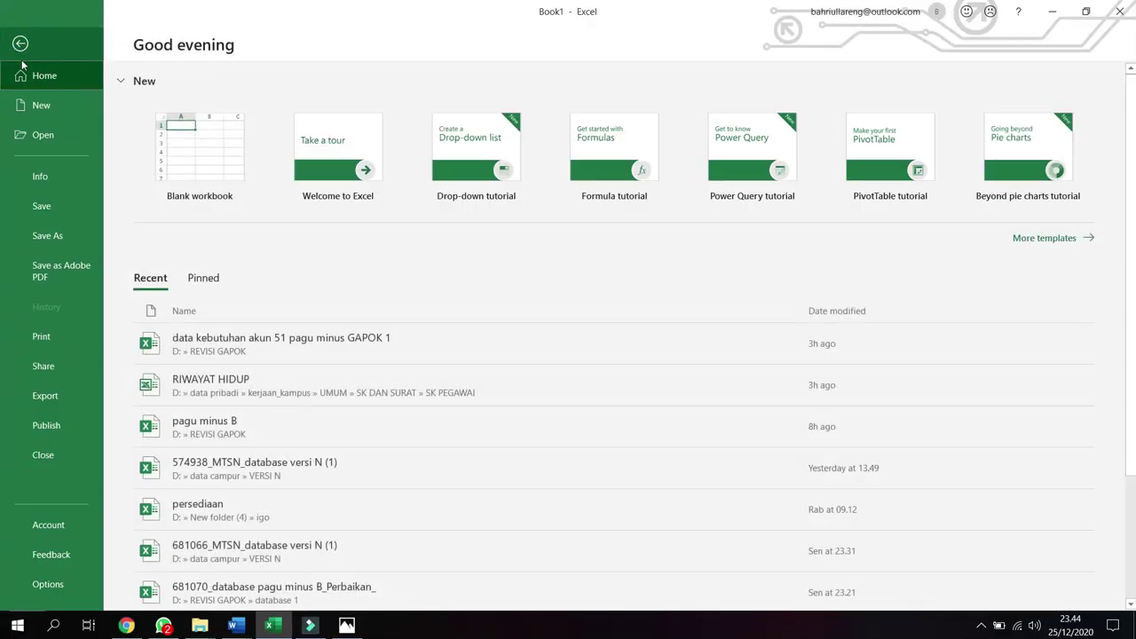
click(36, 337)
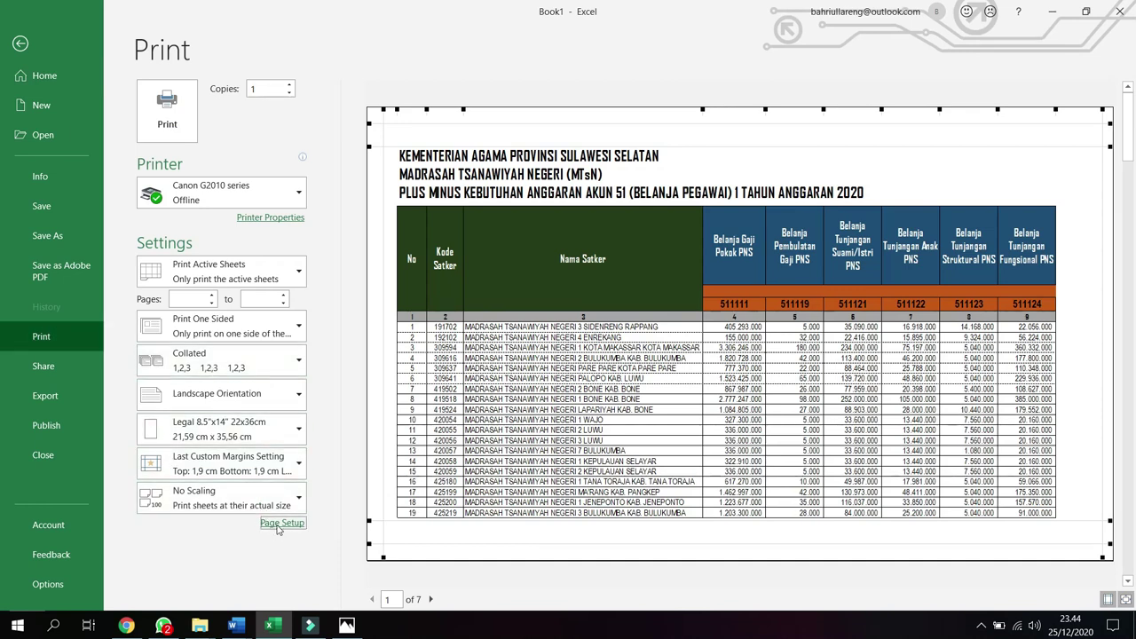
click(277, 524)
click(535, 327)
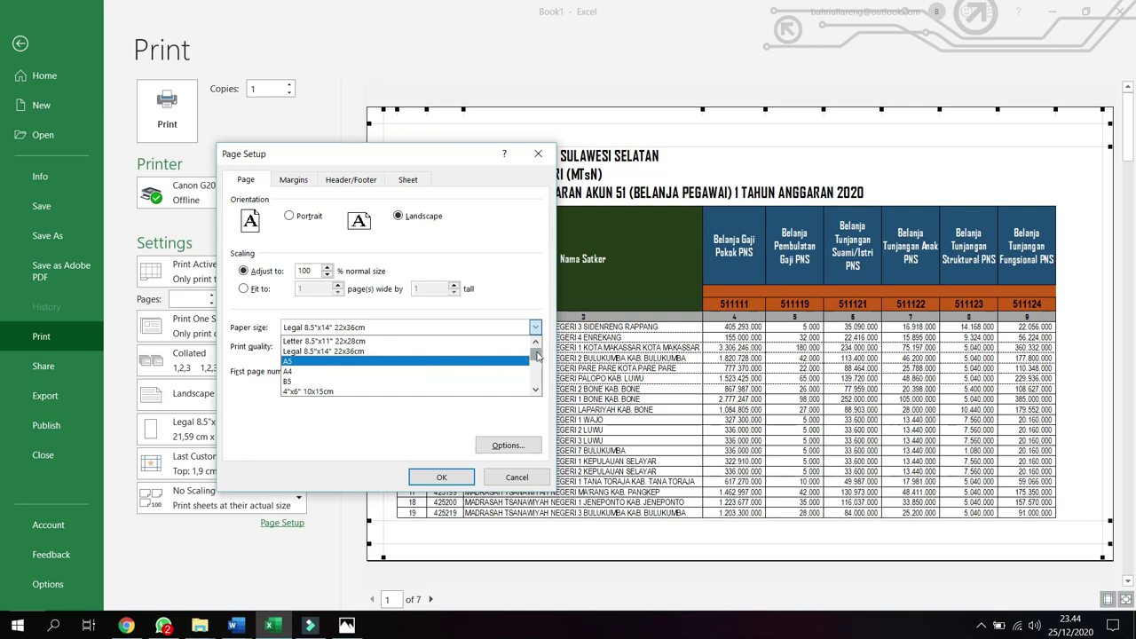
drag(536, 357, 534, 381)
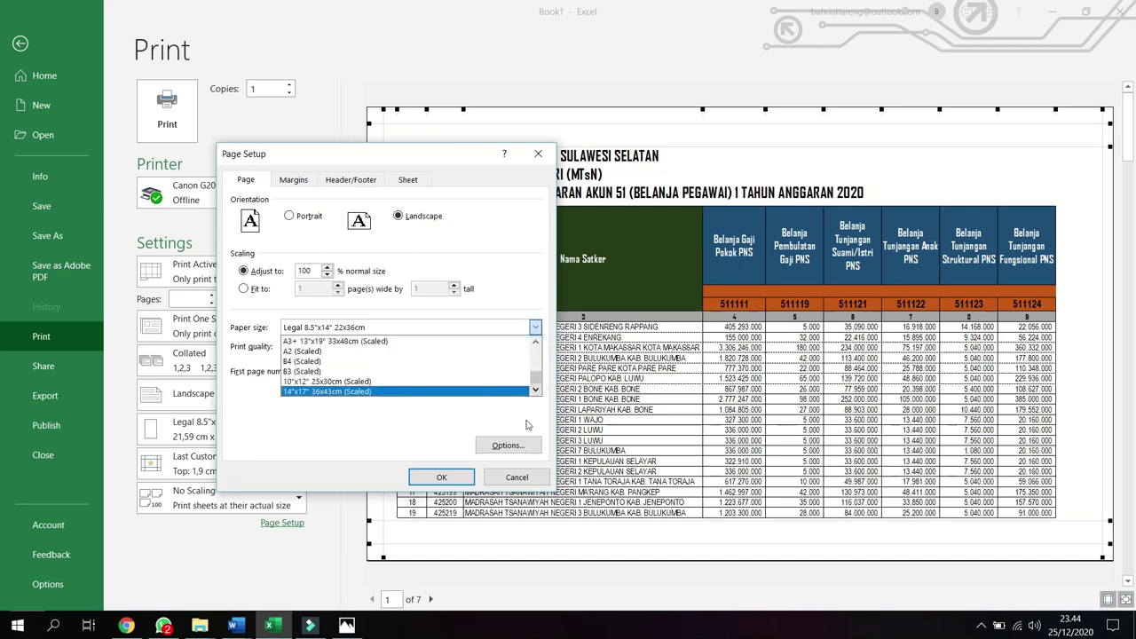
click(516, 477)
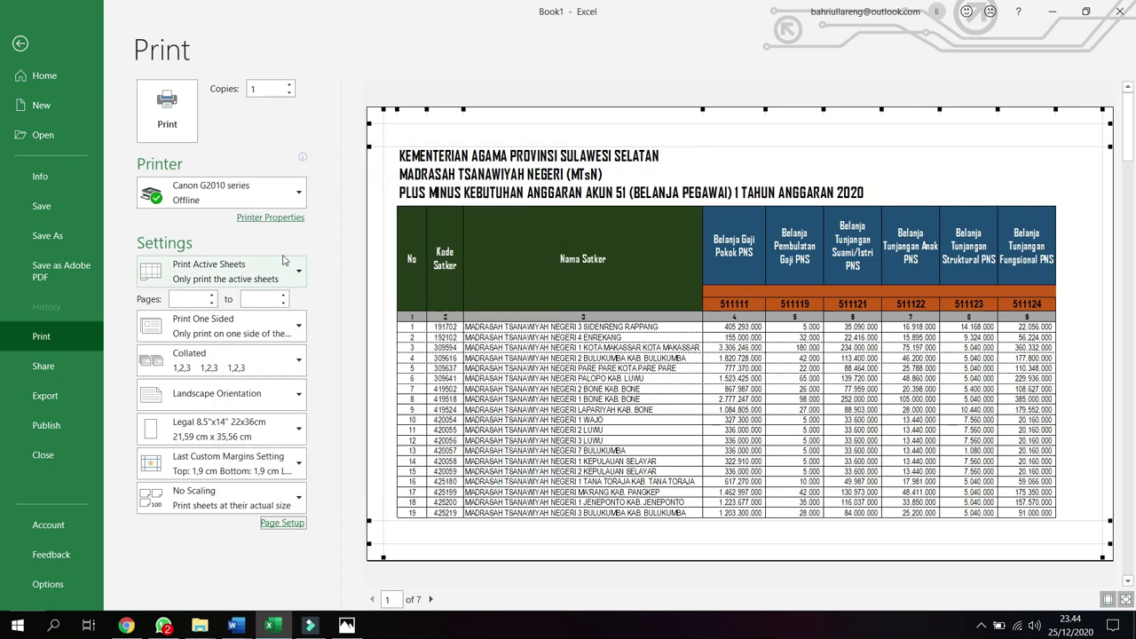
- Choose the EPSON L355 Series printer for the worksheet and set its paper size to F4
click(268, 198)
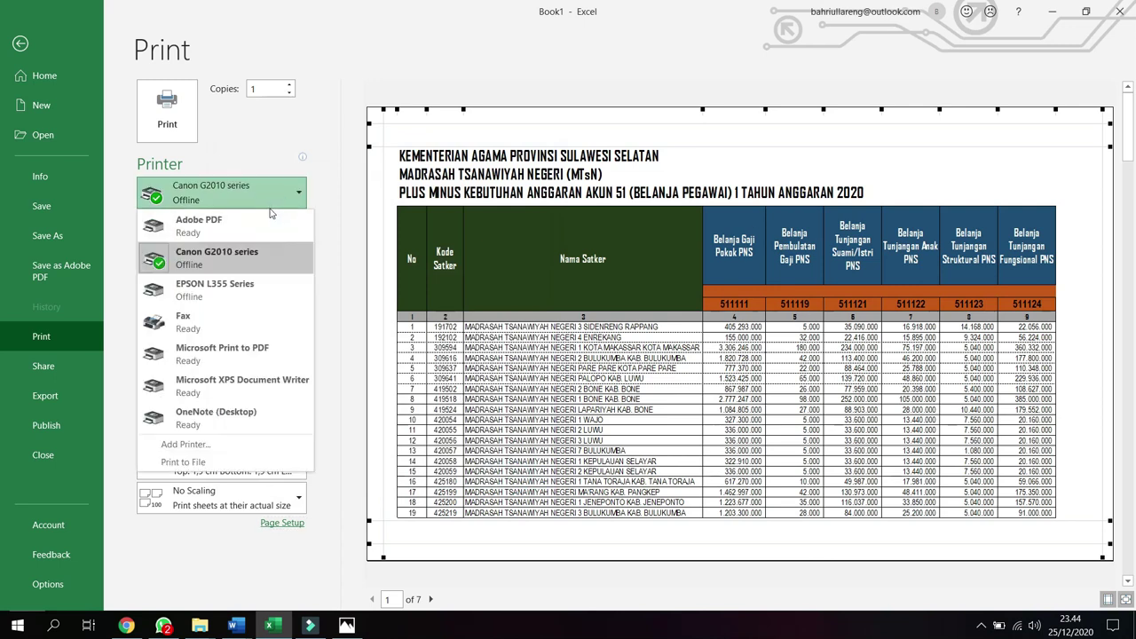
click(243, 293)
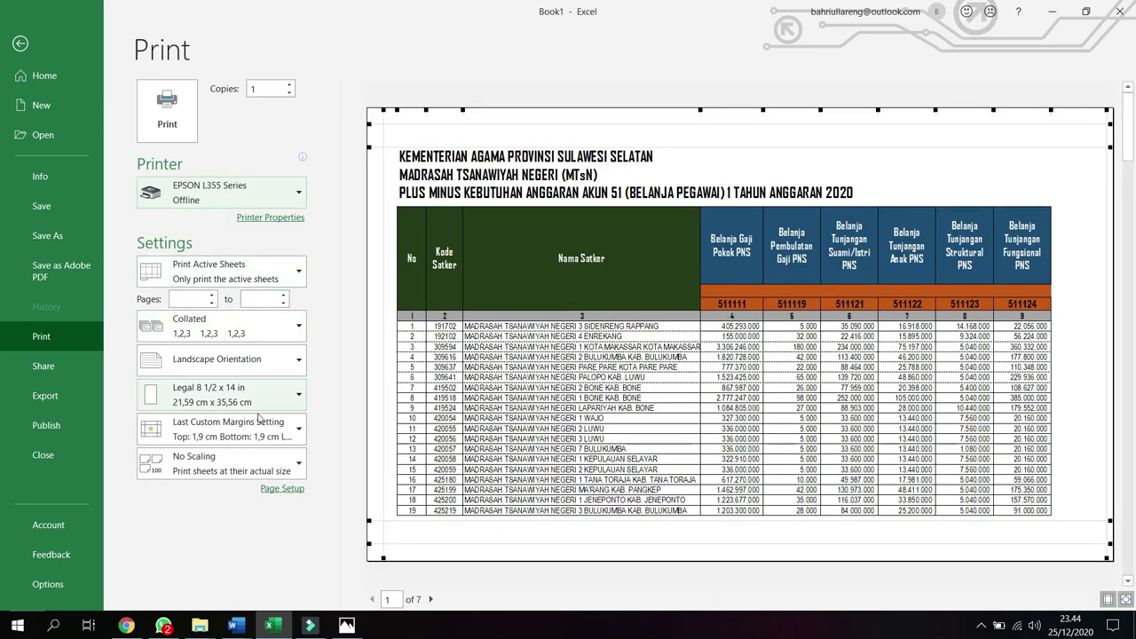
click(281, 489)
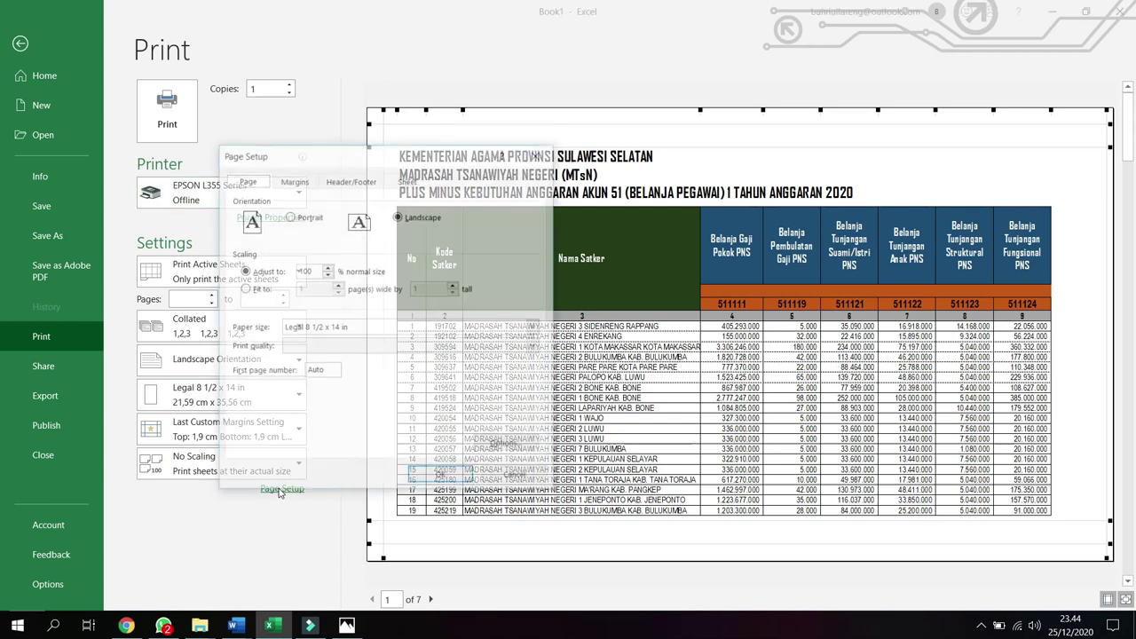
click(350, 327)
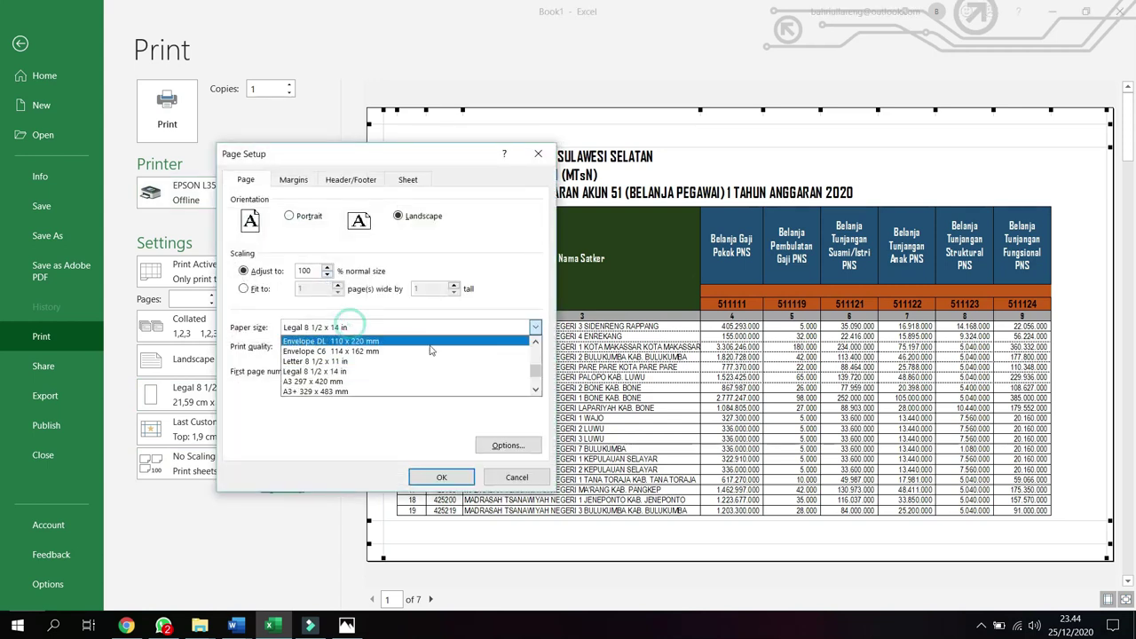
click(532, 379)
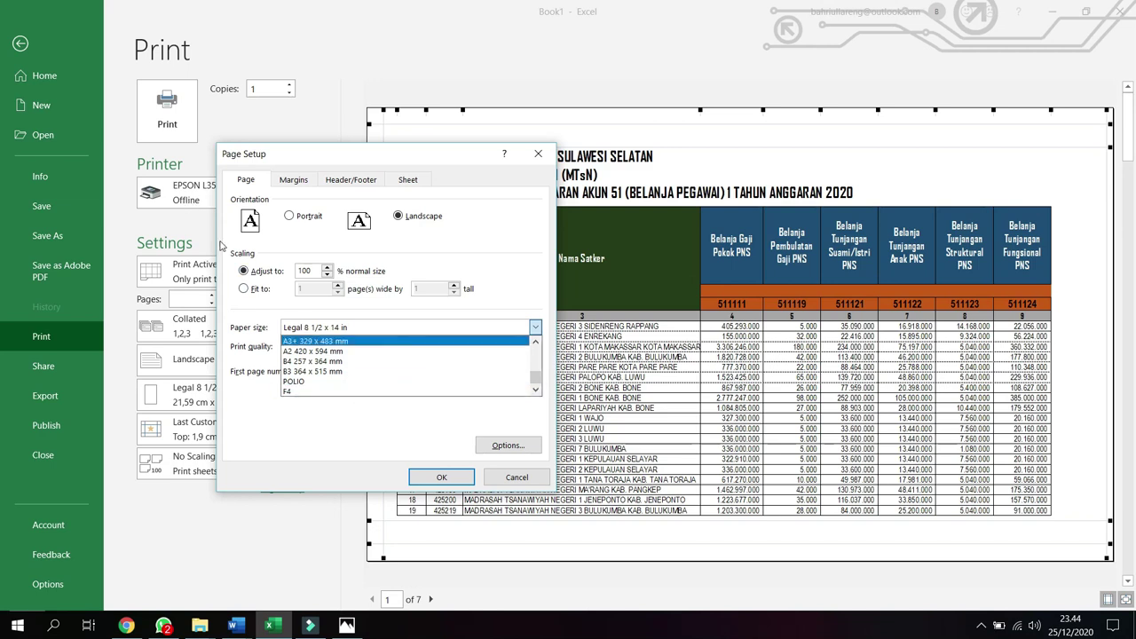
click(305, 393)
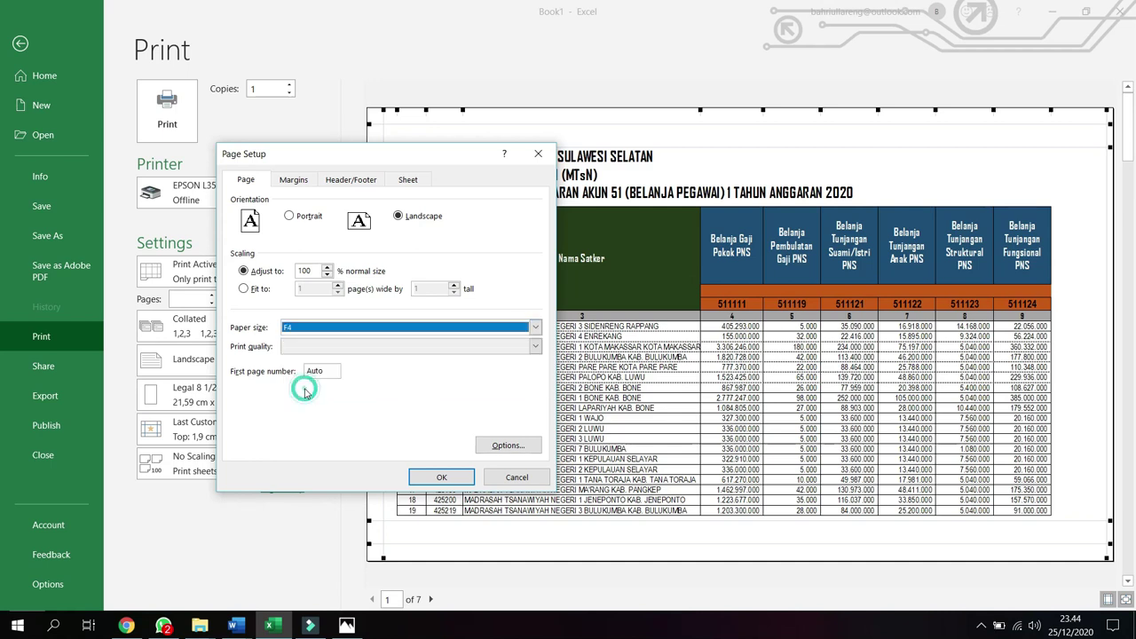
click(434, 477)
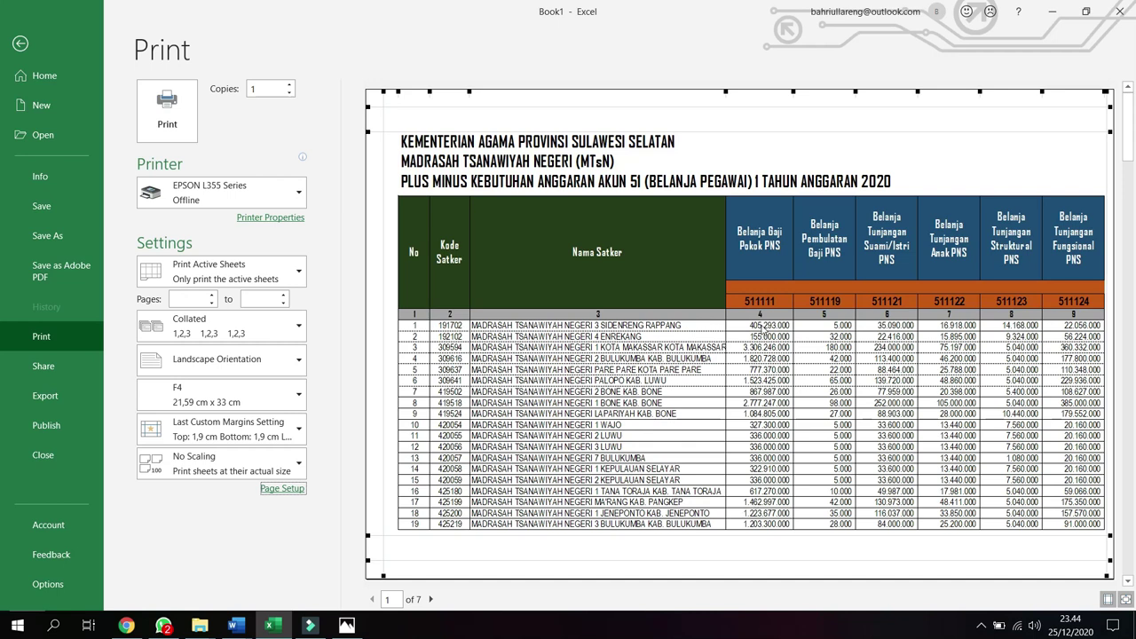
- Adjust the page margins in the print preview, narrowing the left slightly, the top to 1,09 cm and the bottom to 1,07 cm
click(1108, 599)
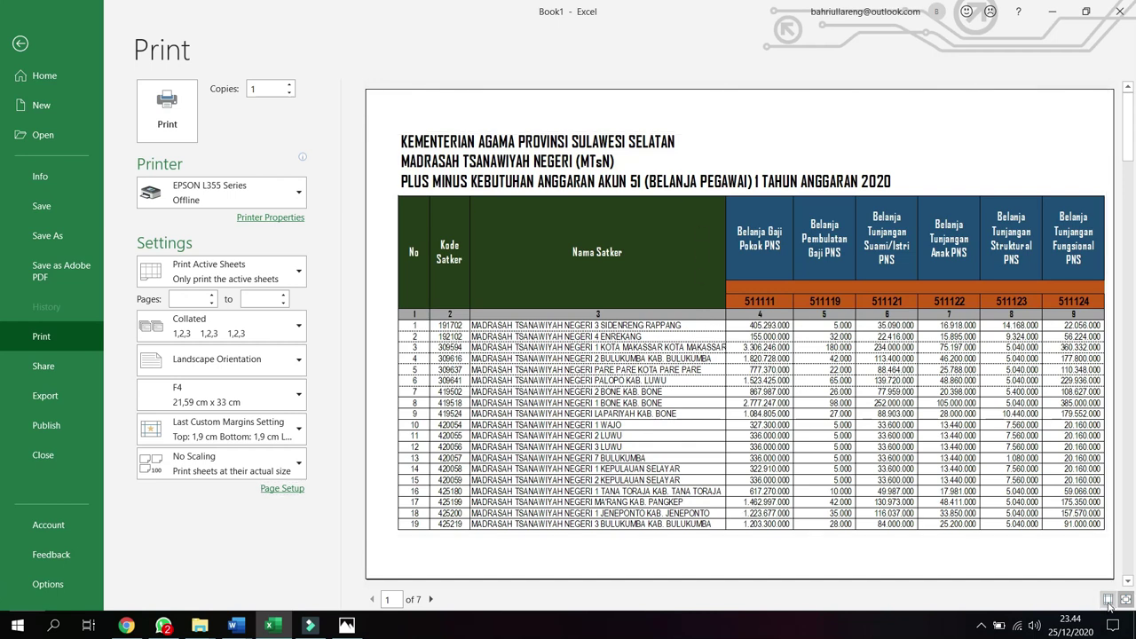
click(1107, 600)
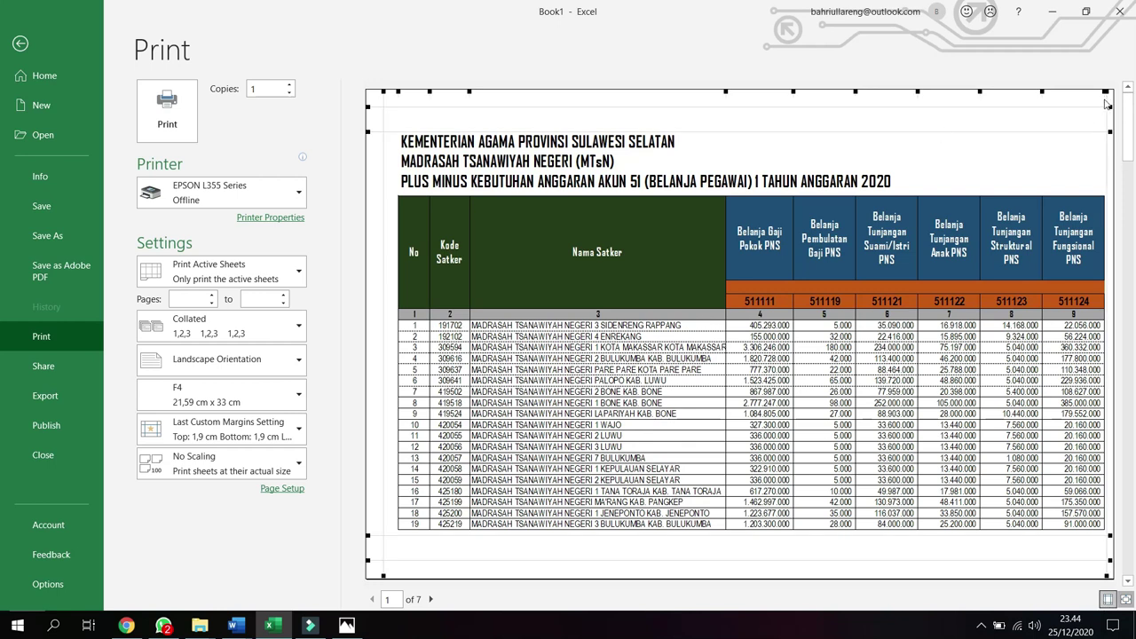
mouse_move(384, 88)
mouse_down()
mouse_move(399, 92)
mouse_move(380, 91)
mouse_up()
drag(369, 131, 368, 113)
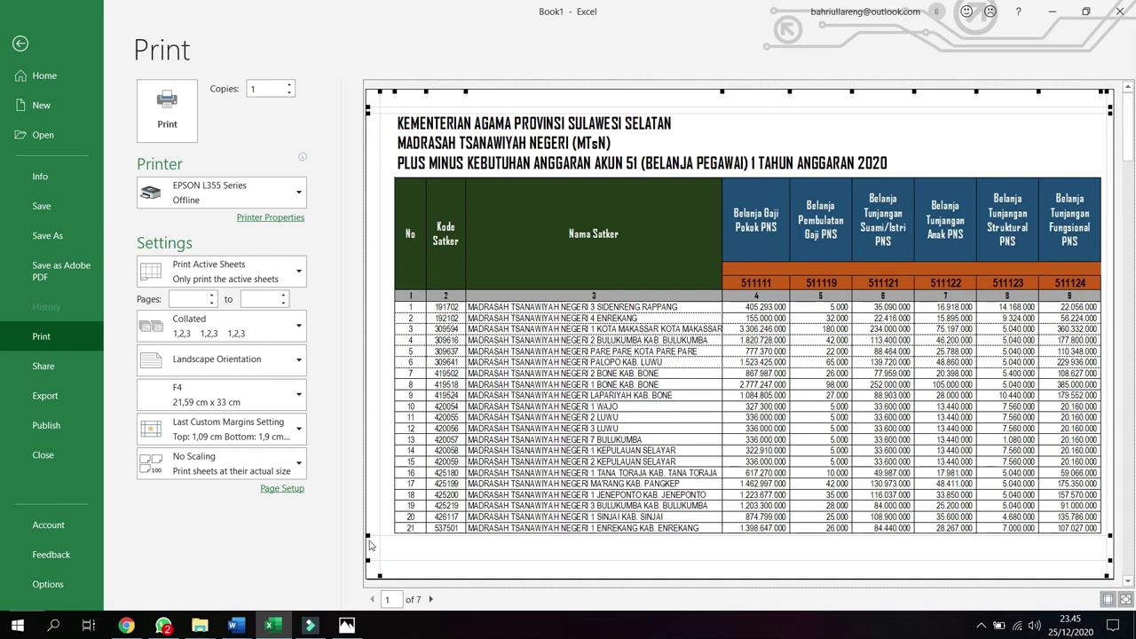
drag(370, 536, 366, 555)
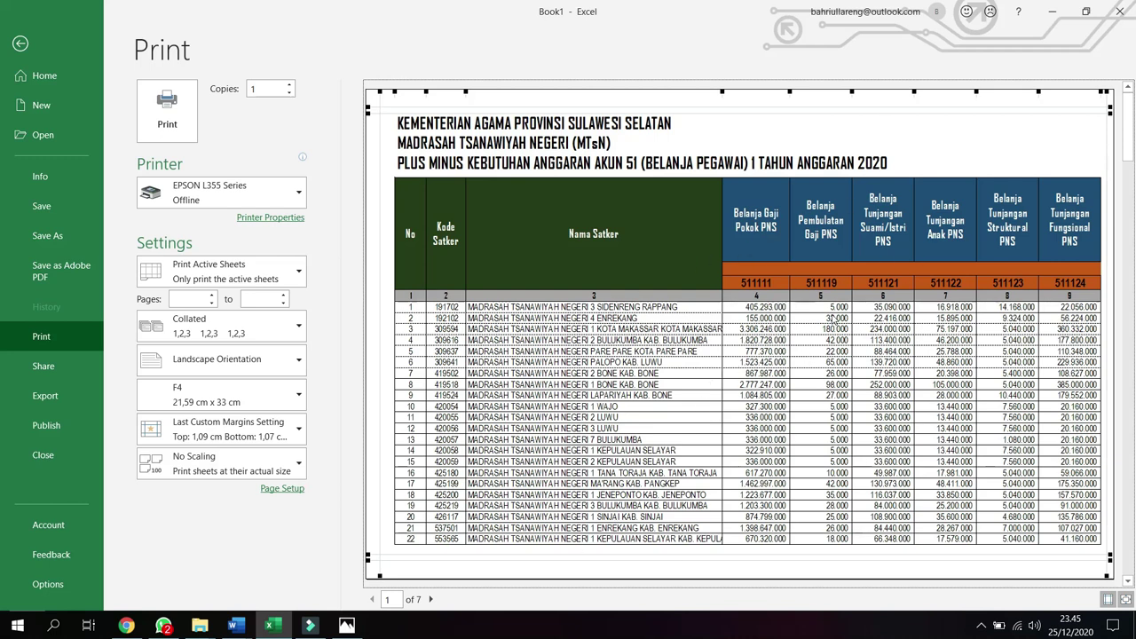
- Reduce the print scaling of the sheet to 80% of normal size
click(280, 489)
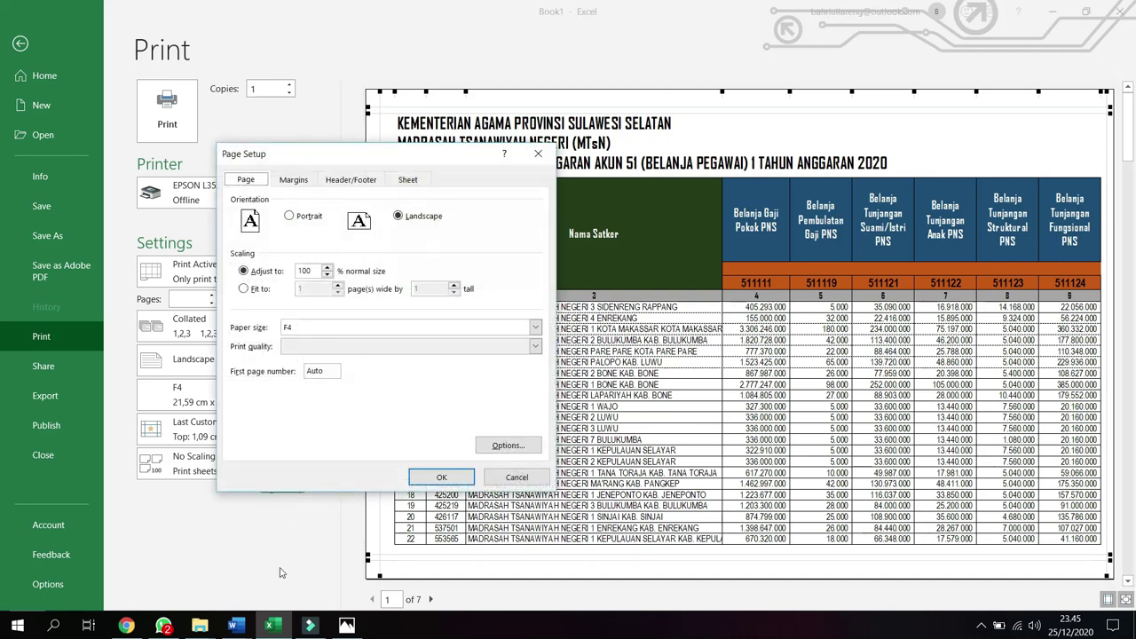
click(325, 276)
click(326, 276)
click(326, 276)
click(326, 276)
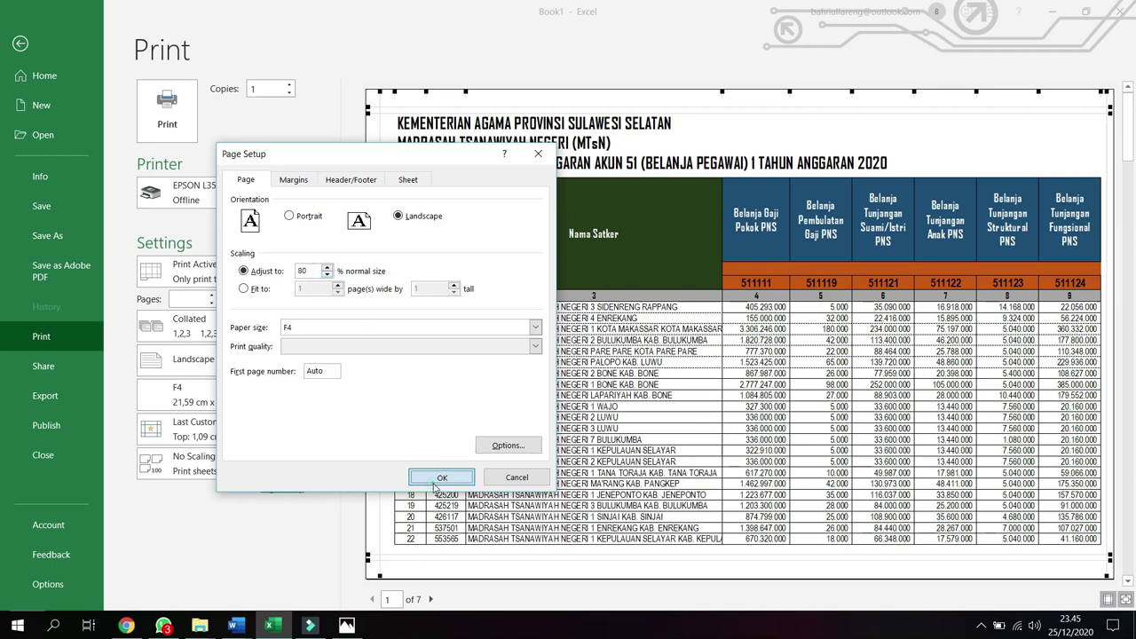
click(441, 477)
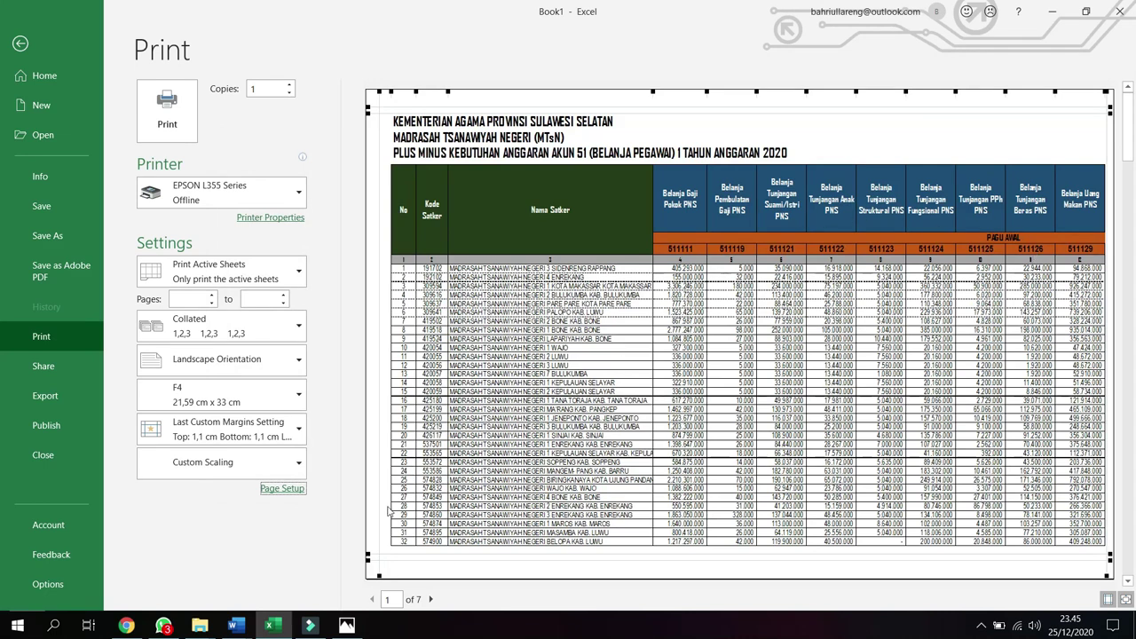
- Reduce the print scaling in stages to 55%, checking how many table columns fit on the previewed page
click(287, 490)
click(328, 276)
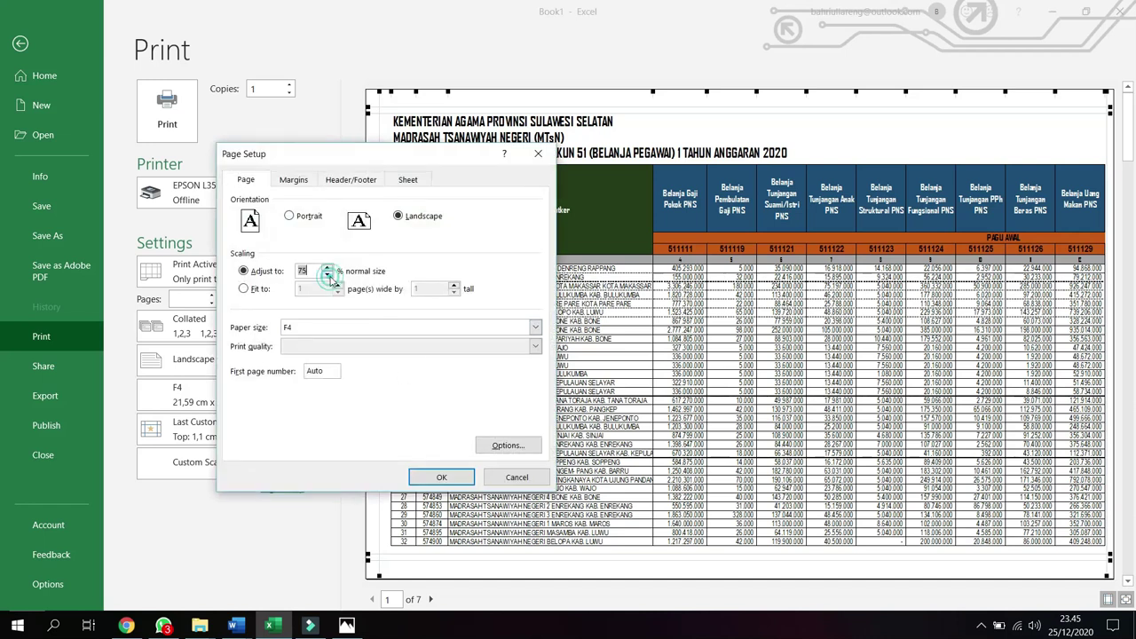
click(435, 477)
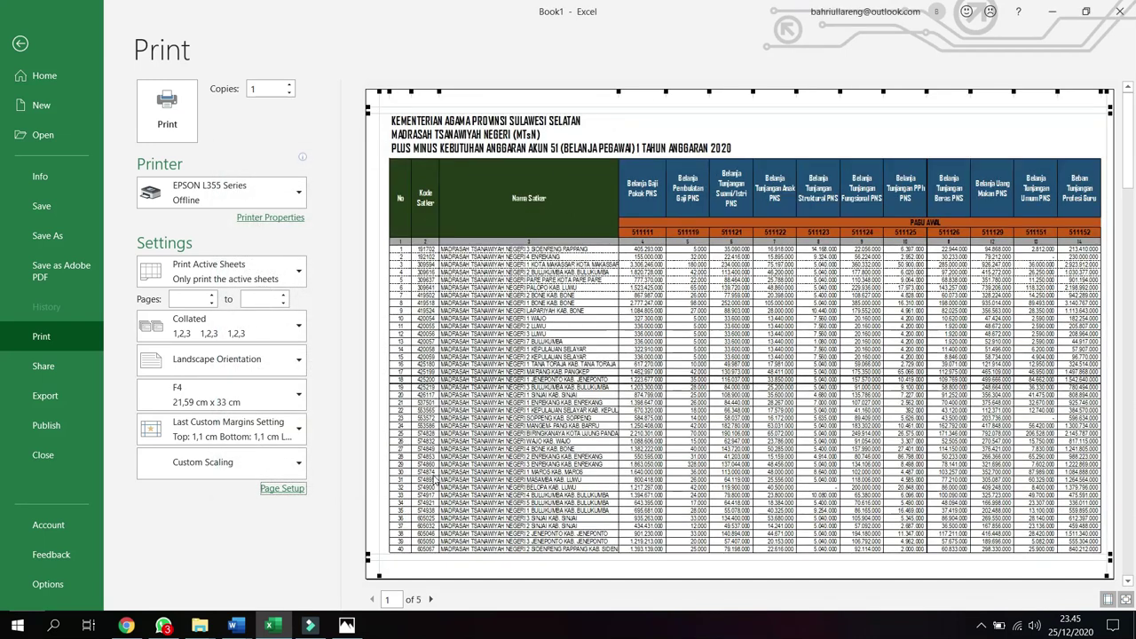
click(284, 489)
click(327, 275)
click(326, 275)
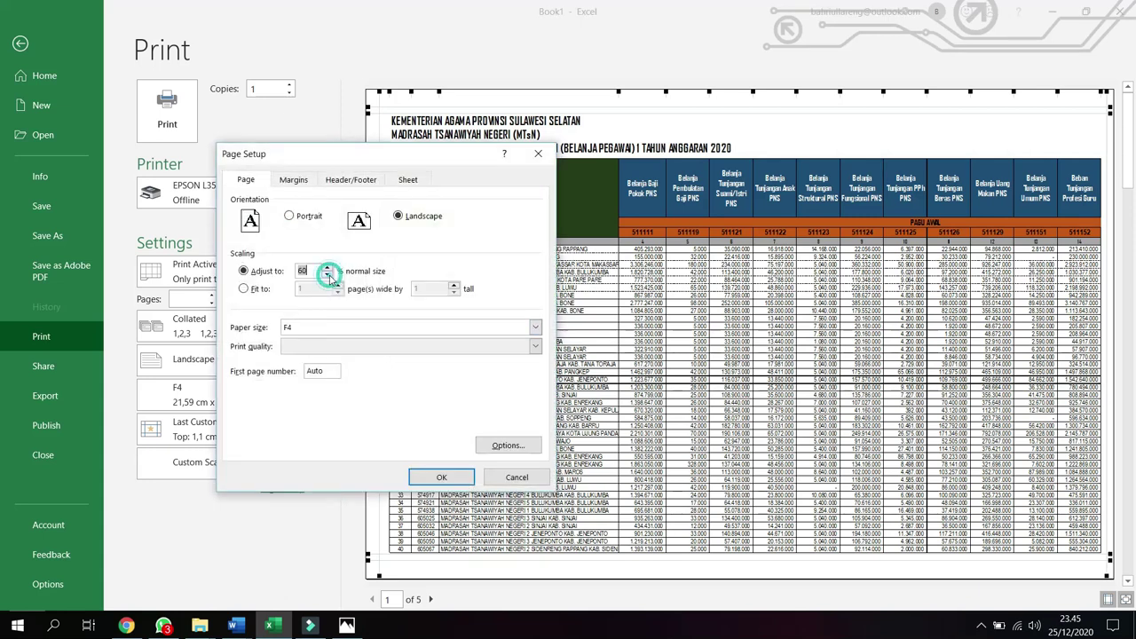
click(326, 275)
click(438, 472)
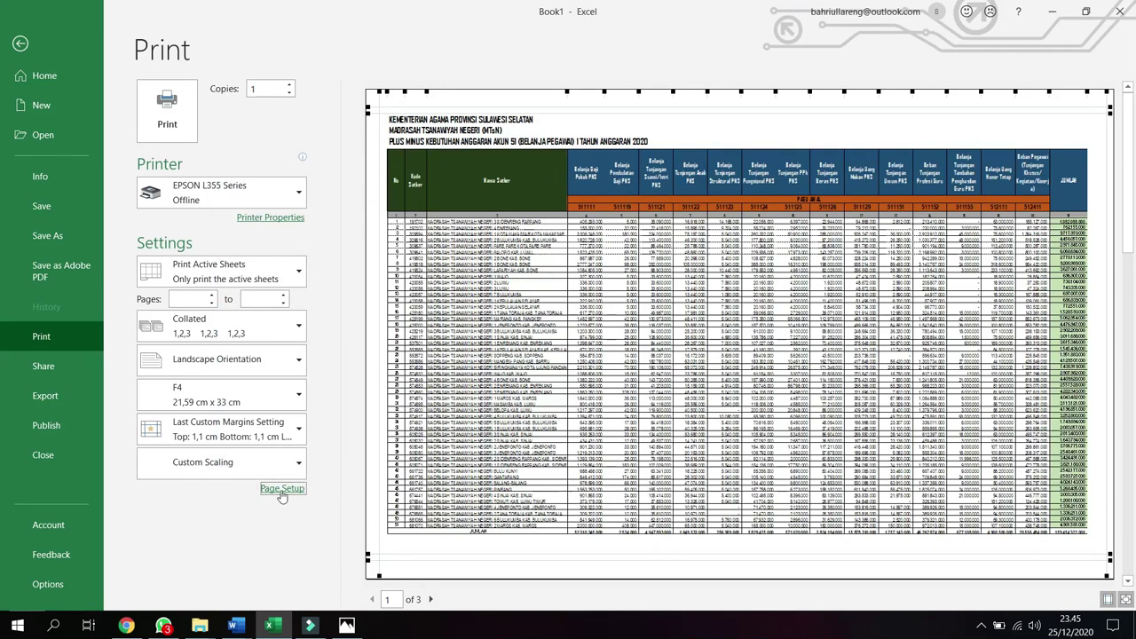
- Try a one-step larger print scaling and narrow the left page margin to fit more columns
click(282, 489)
click(327, 266)
click(441, 476)
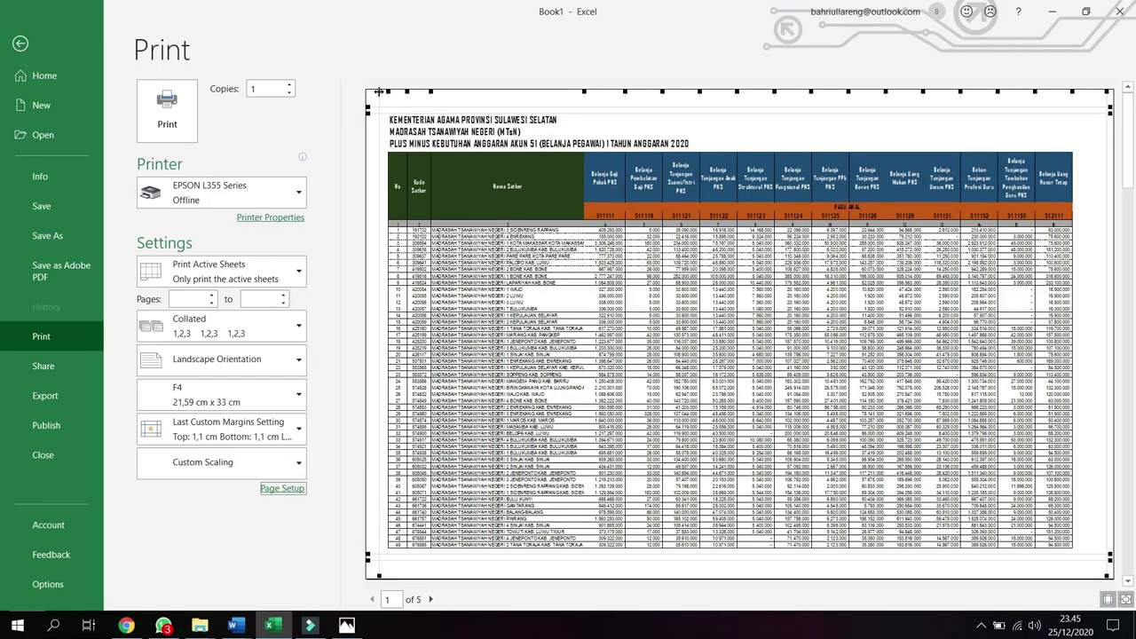
drag(375, 90, 372, 92)
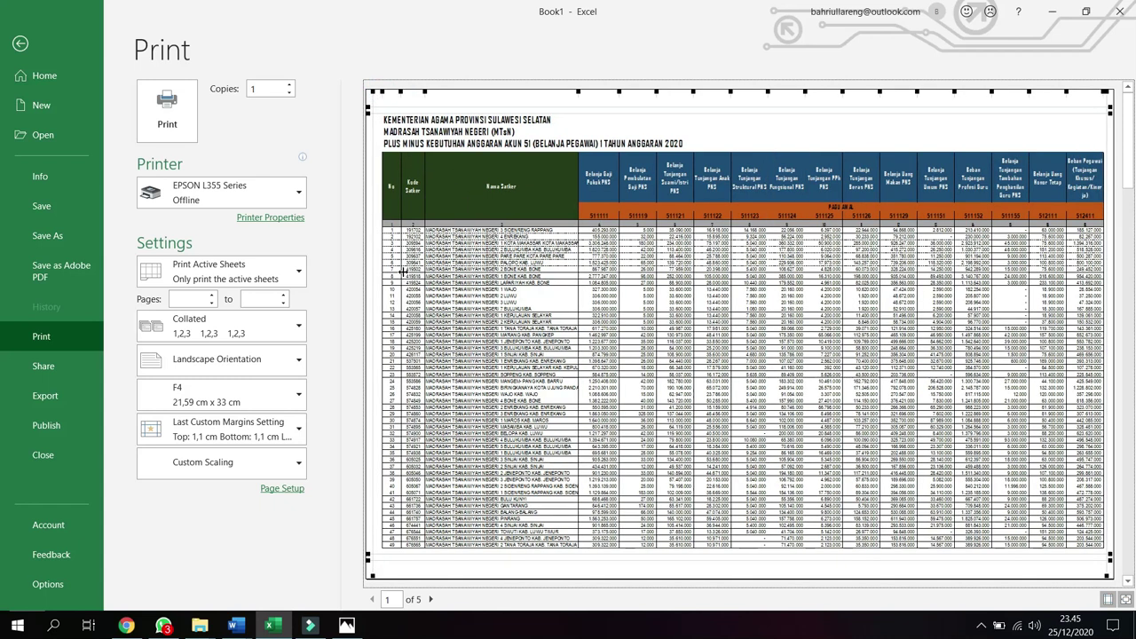
- Set the print scaling to 55% and widen the left margin so the table sits more centrally on the page
click(266, 491)
click(328, 275)
click(328, 275)
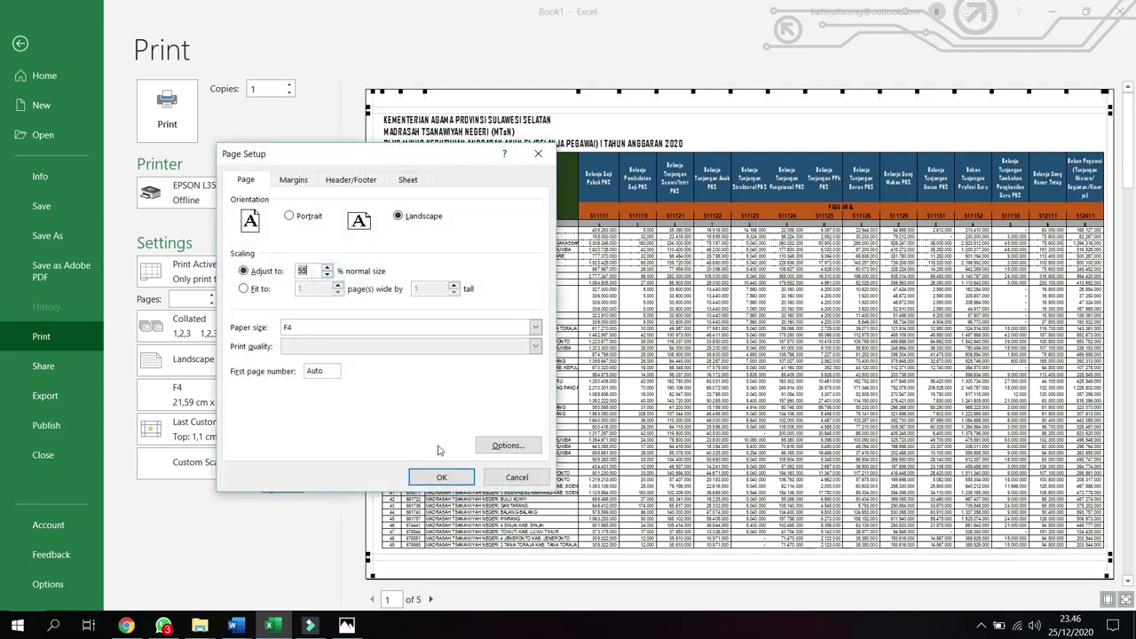
click(441, 476)
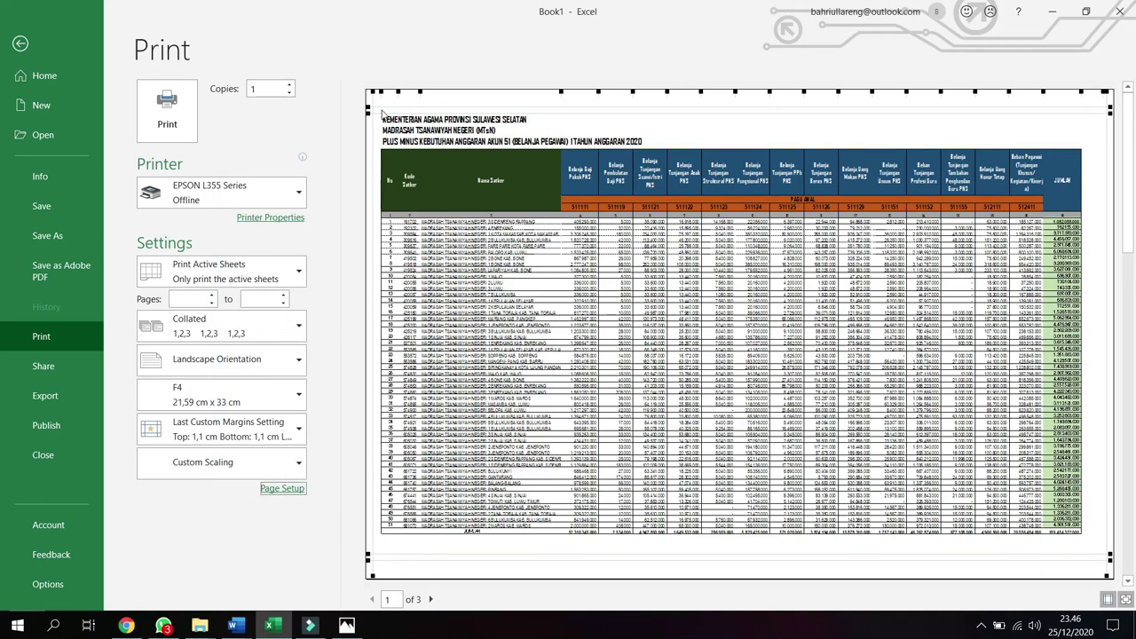
drag(371, 94, 387, 96)
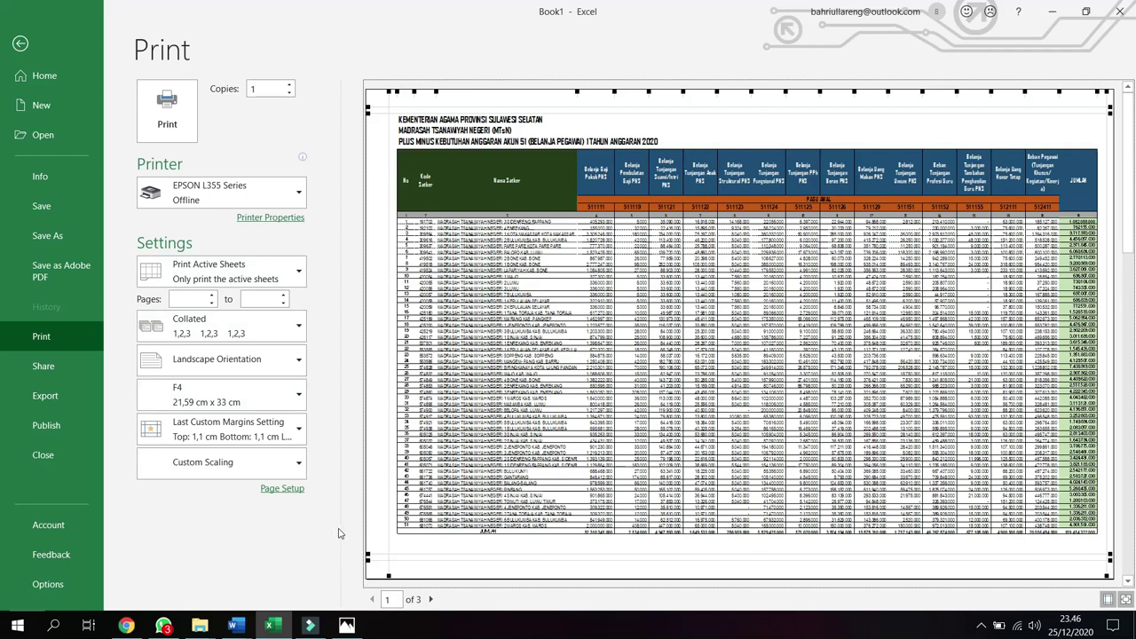
- Return to the master sheet, look over the whole budget table down to its total row, and reopen the print preview
key(Escape)
scroll(490, 485, down, 10)
scroll(491, 486, up, 5)
scroll(490, 483, down, 2)
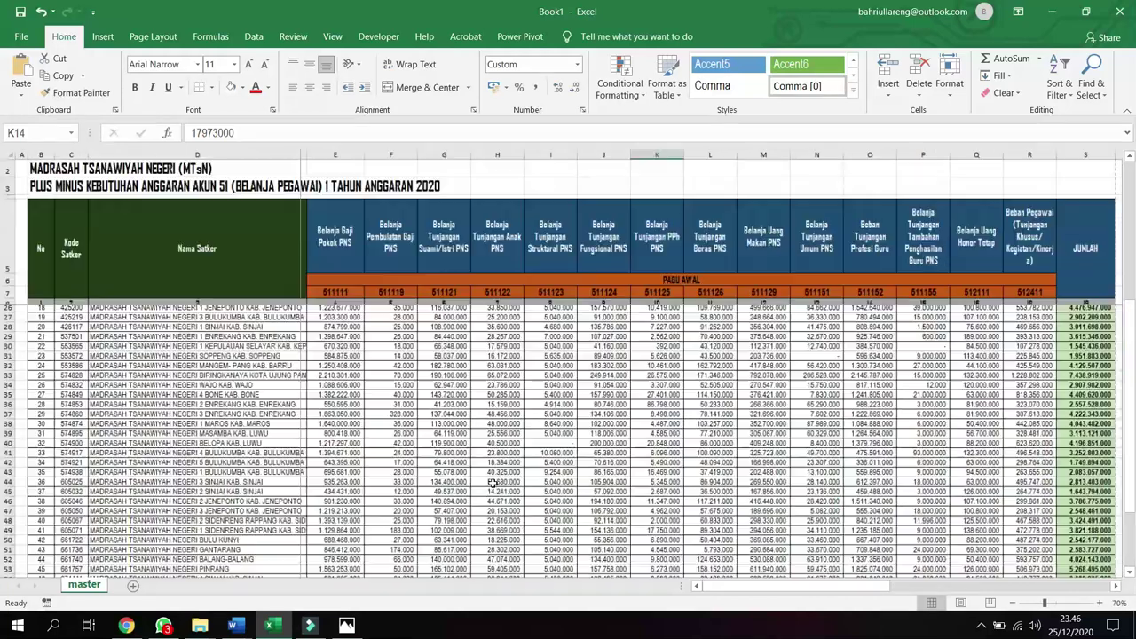
scroll(490, 483, down, 2)
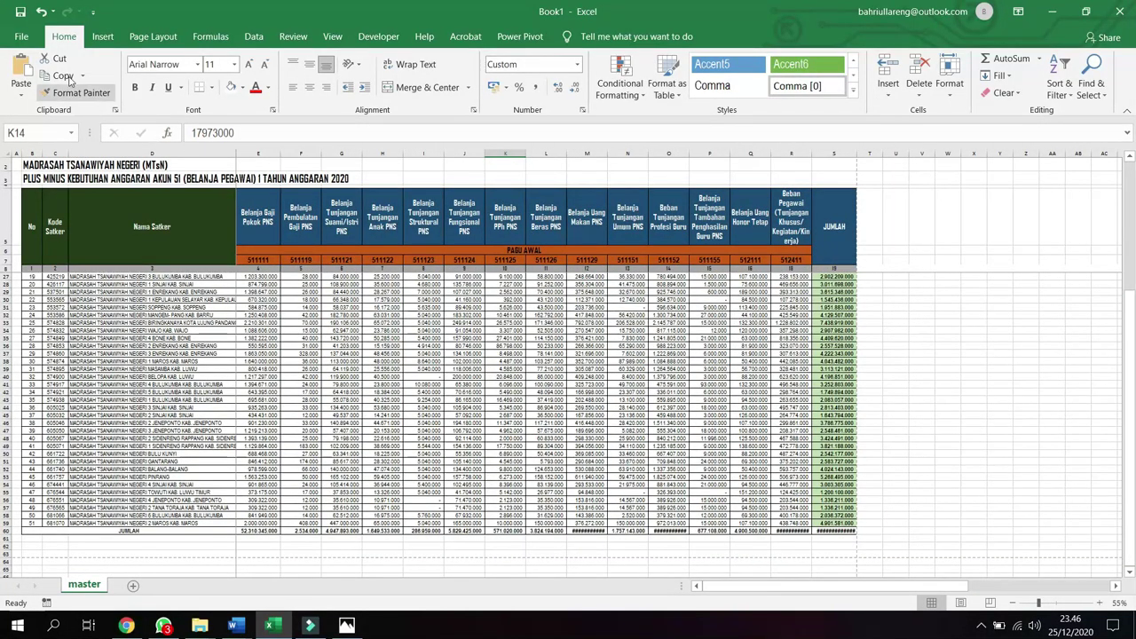
click(24, 41)
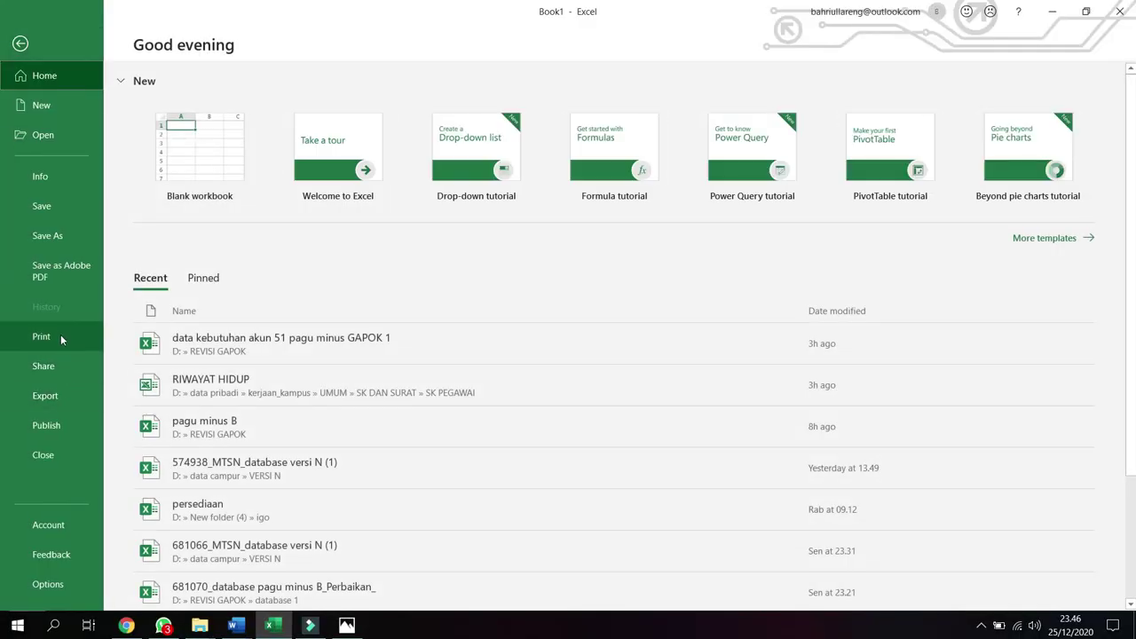
click(61, 335)
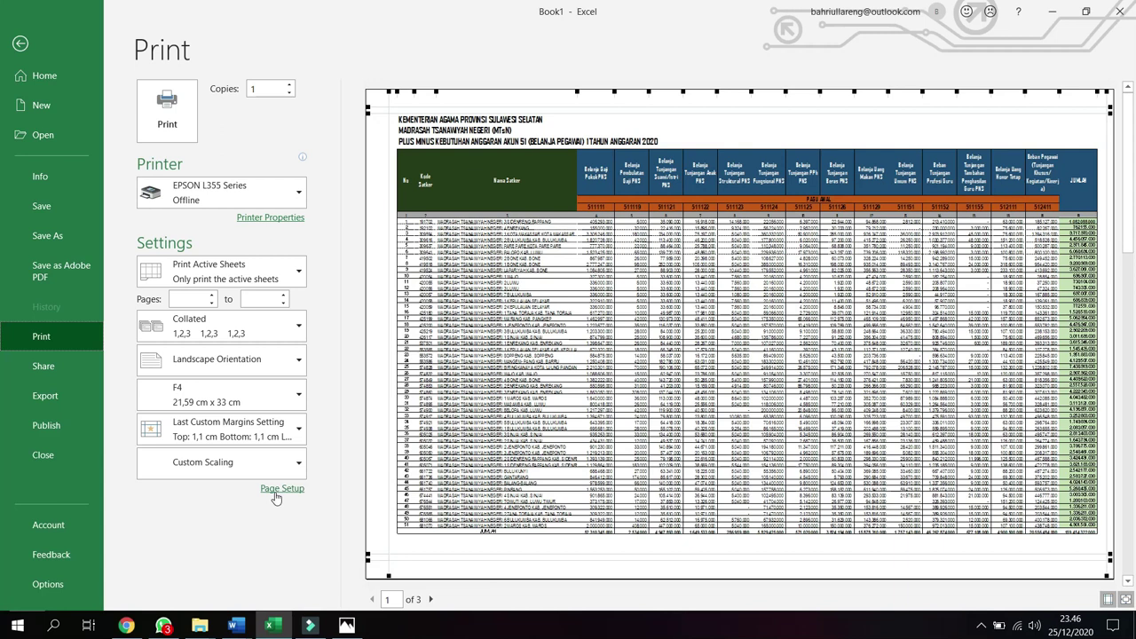
- Set the sheet's print scaling to 65% of normal size in the page setup
click(275, 488)
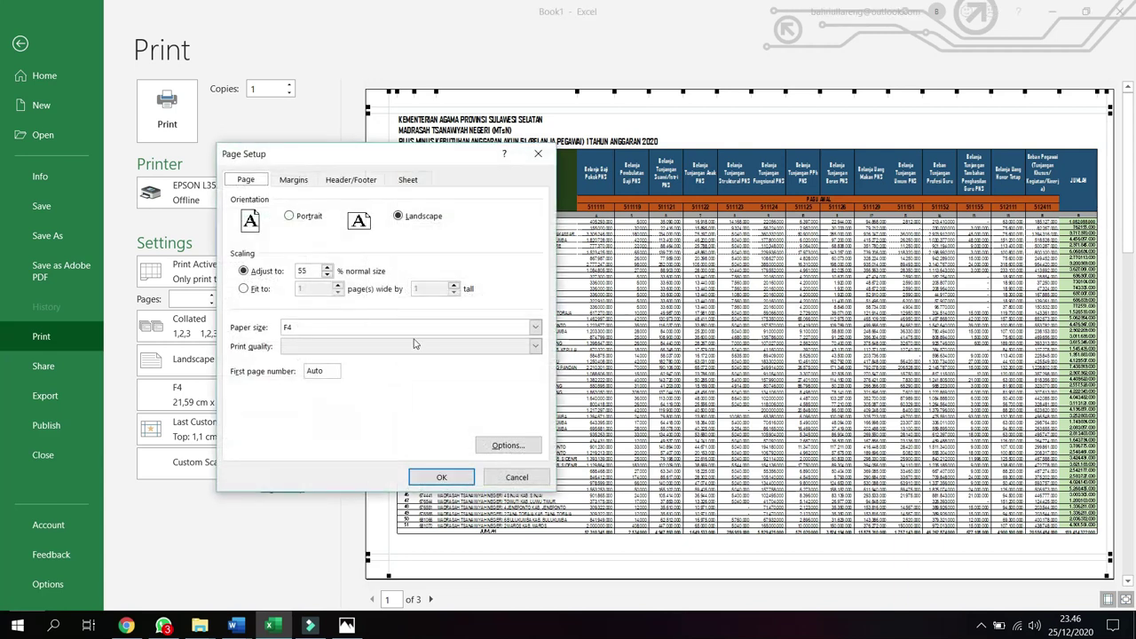
click(327, 267)
click(328, 267)
click(328, 267)
click(327, 267)
click(327, 267)
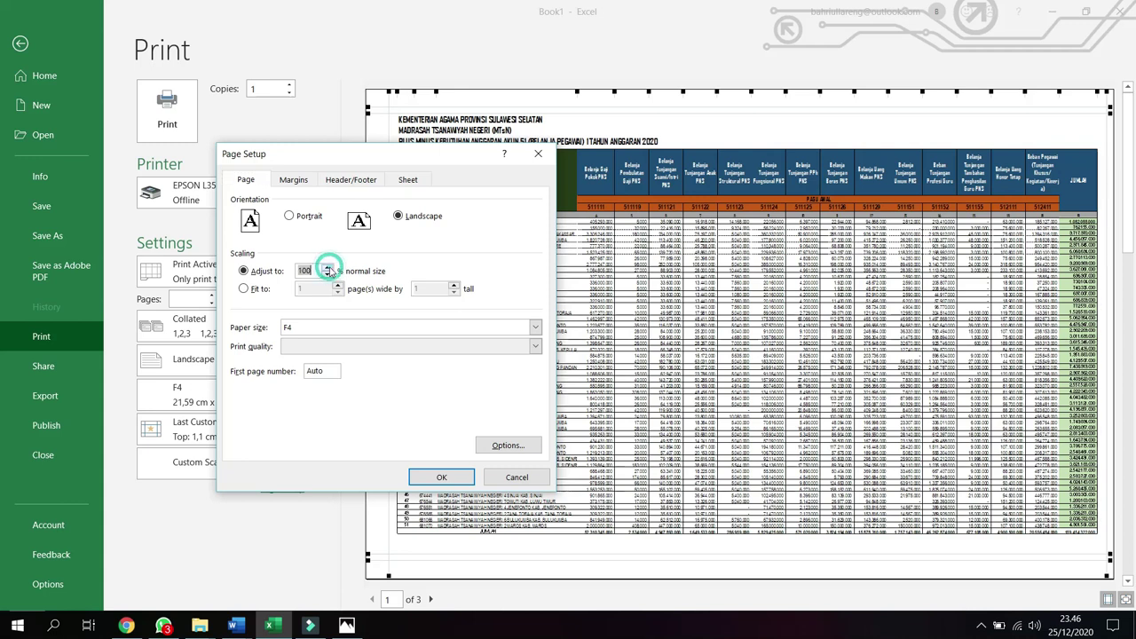
click(325, 277)
click(325, 278)
click(325, 278)
click(325, 278)
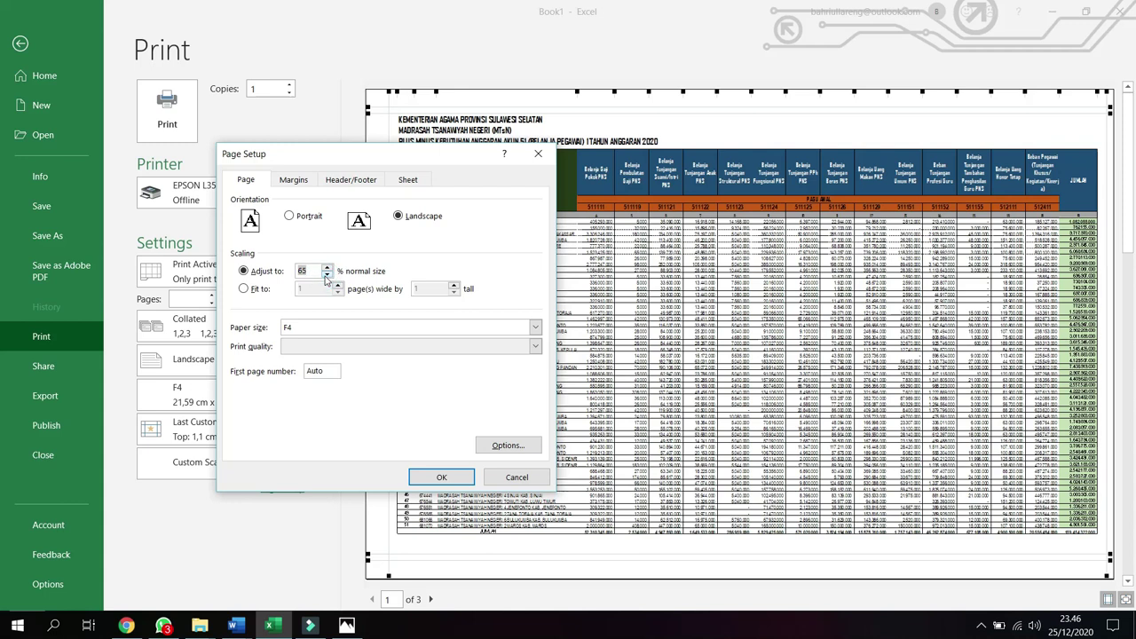
- Look through the EPSON paper sizes, choose Legal 8 1/2 x 14 in and apply the page setup
click(334, 327)
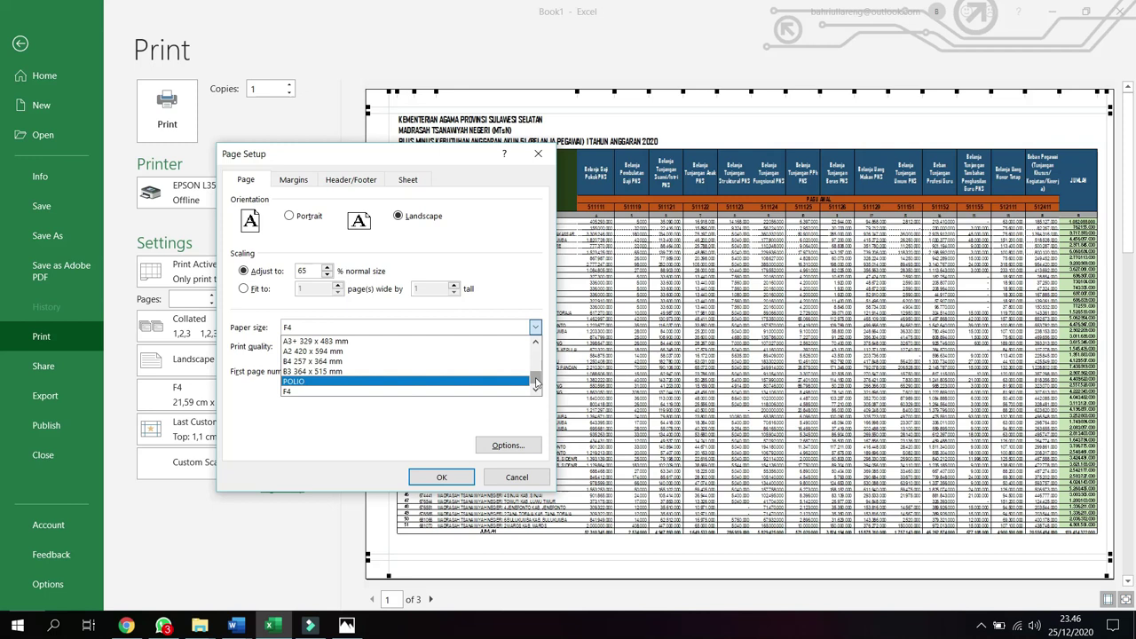
drag(535, 383, 536, 352)
scroll(537, 354, down, 1)
scroll(537, 353, up, 1)
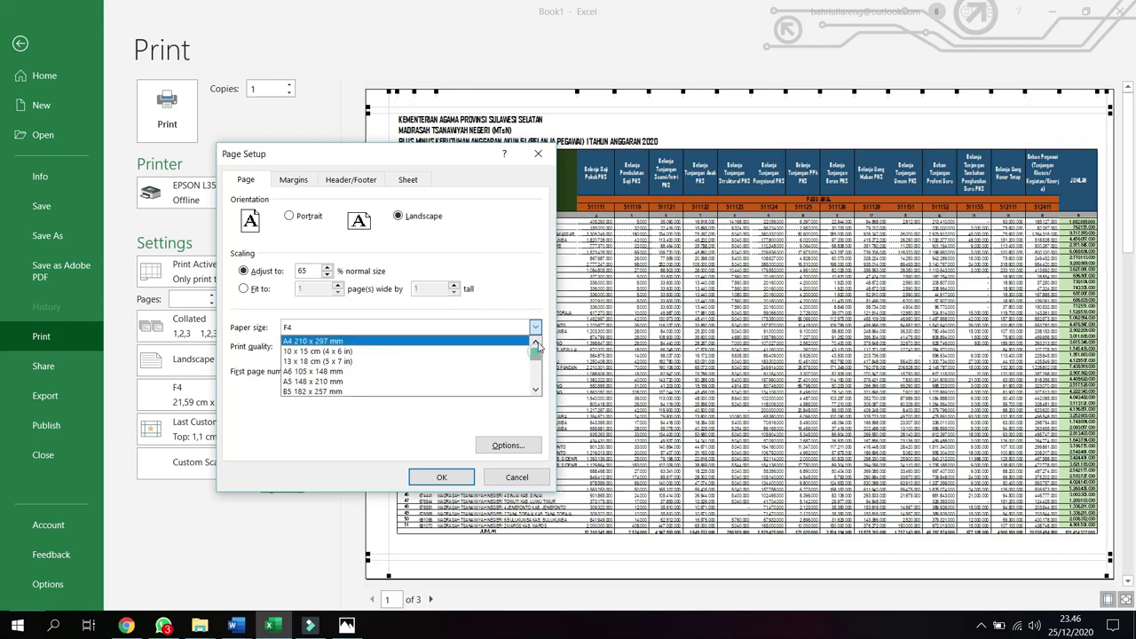
click(535, 389)
click(536, 390)
click(535, 390)
click(535, 390)
click(535, 390)
click(534, 391)
click(534, 390)
click(534, 390)
click(534, 390)
click(534, 391)
click(534, 391)
click(436, 383)
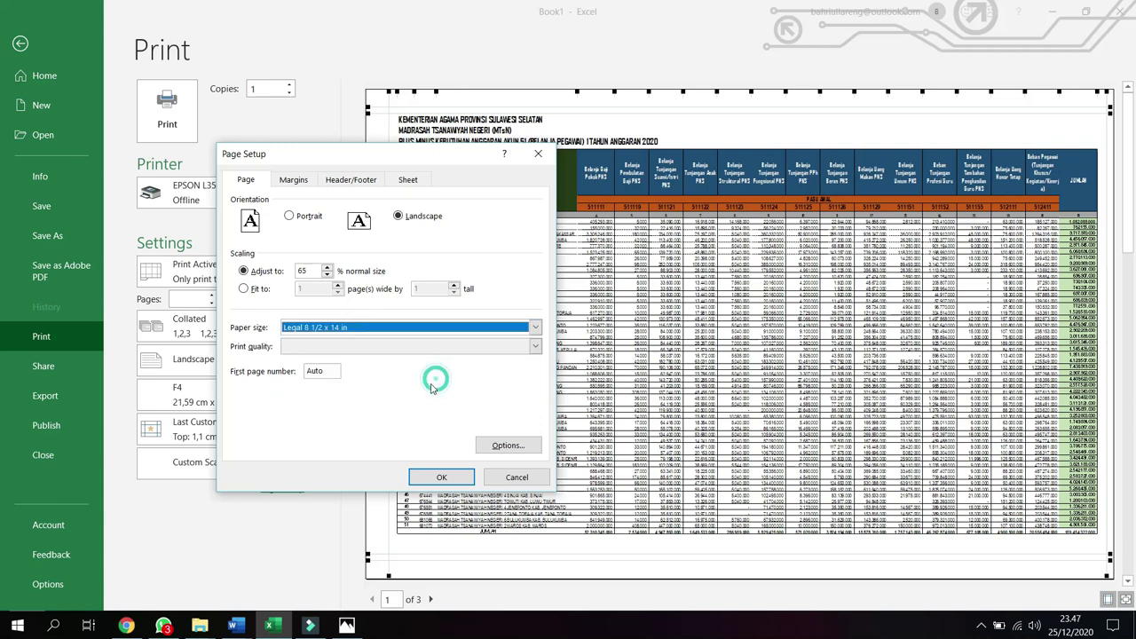
click(447, 476)
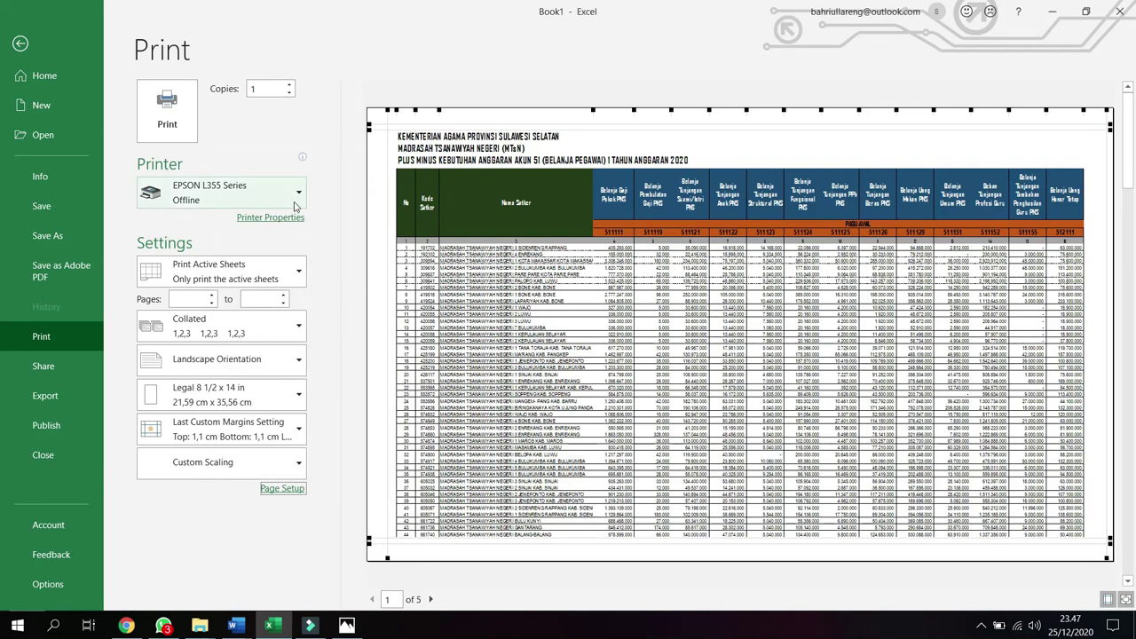
- Change the sheet's paper size to the custom F4 format in the page setup and apply it
click(280, 488)
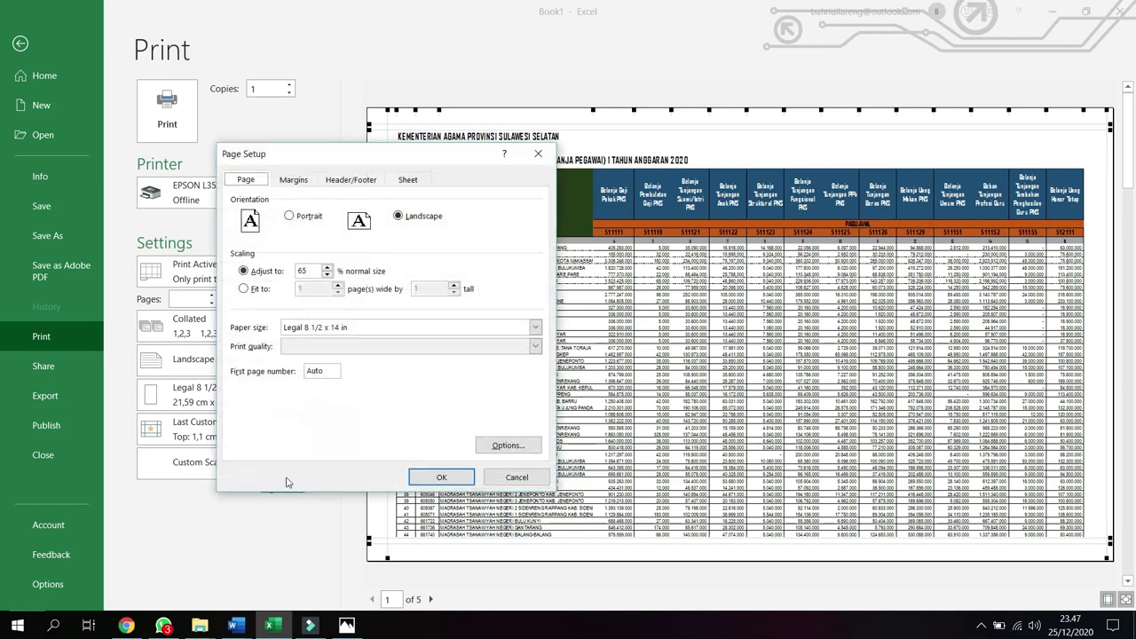
drag(385, 161, 493, 171)
click(470, 338)
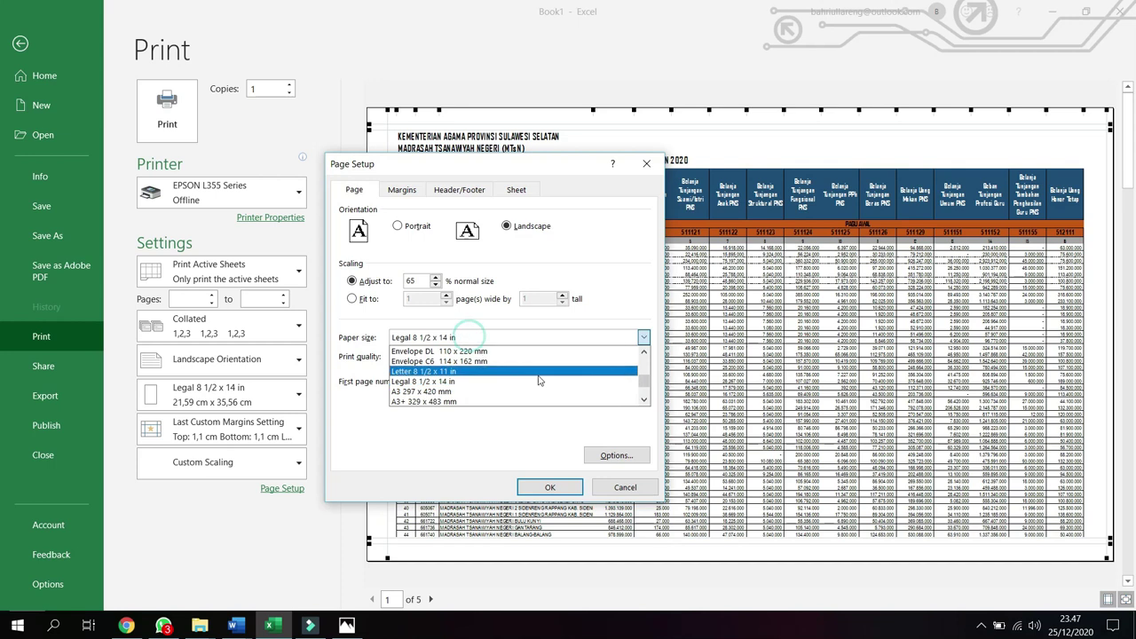
scroll(647, 386, up, 1)
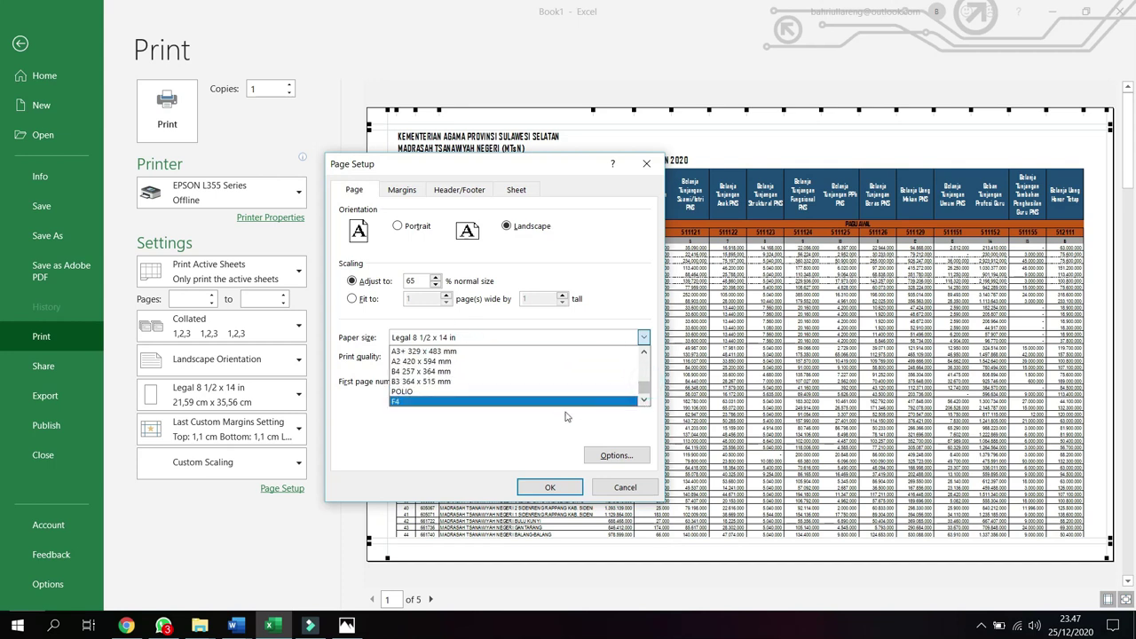
click(570, 406)
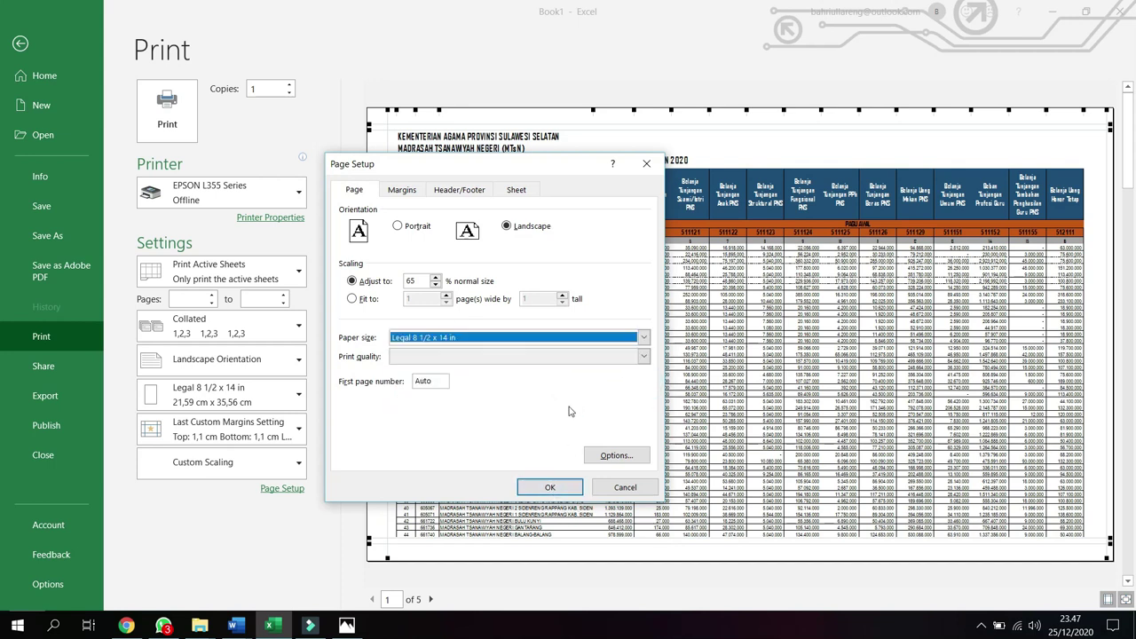
click(582, 338)
scroll(532, 404, down, 2)
click(562, 403)
click(550, 488)
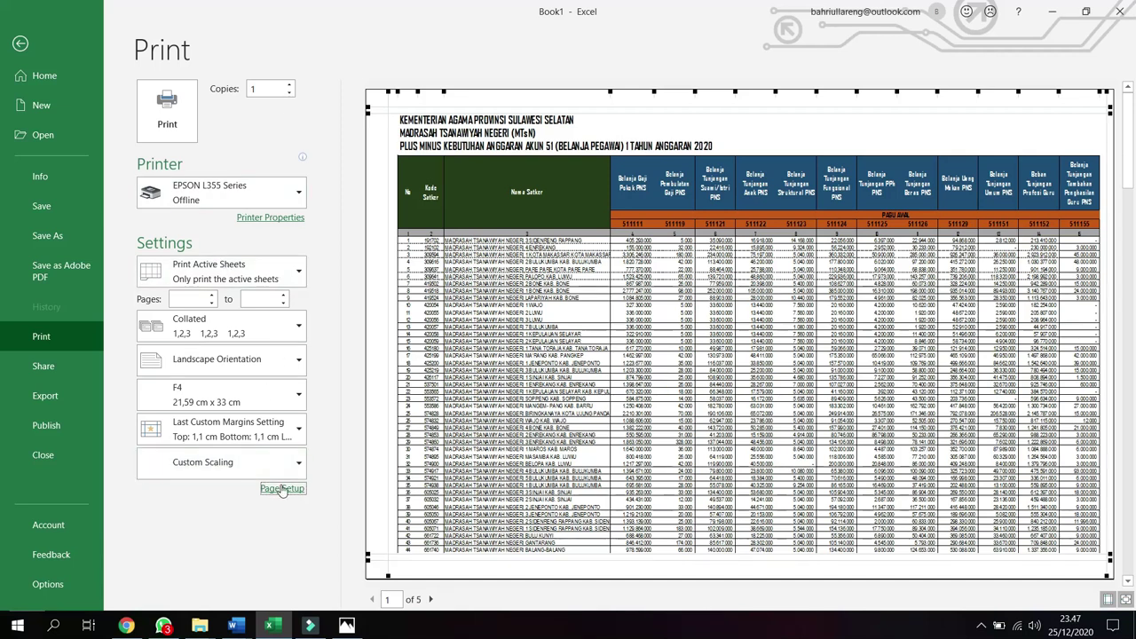
- Reduce the sheet's print scaling in the page setup so the table fits the F4 page through its JUMLAH column and row
click(281, 488)
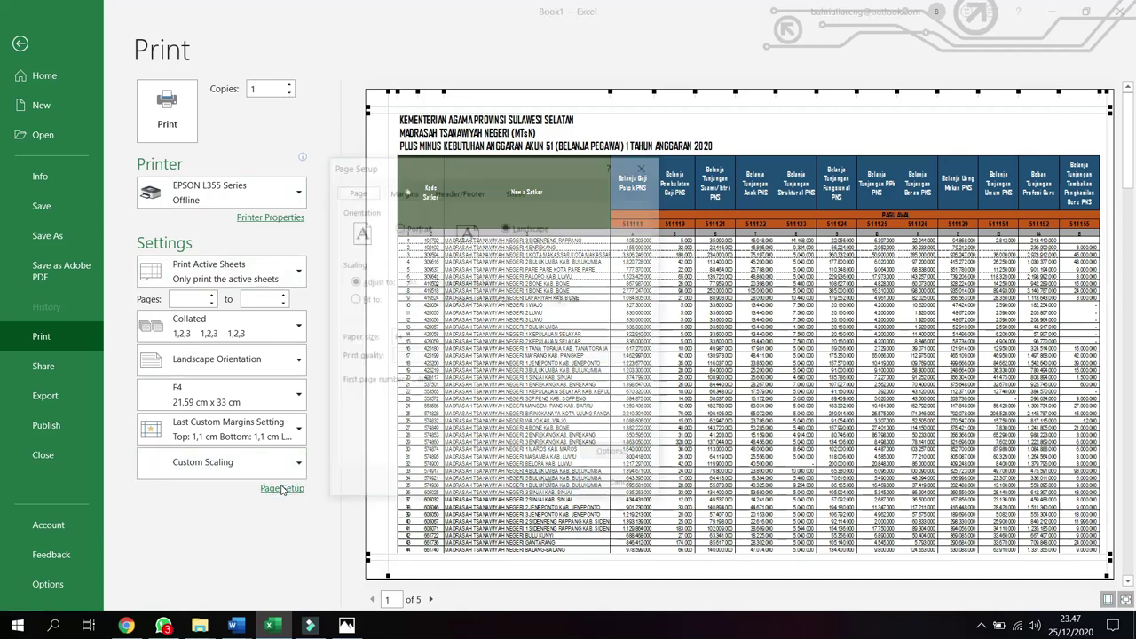
click(436, 284)
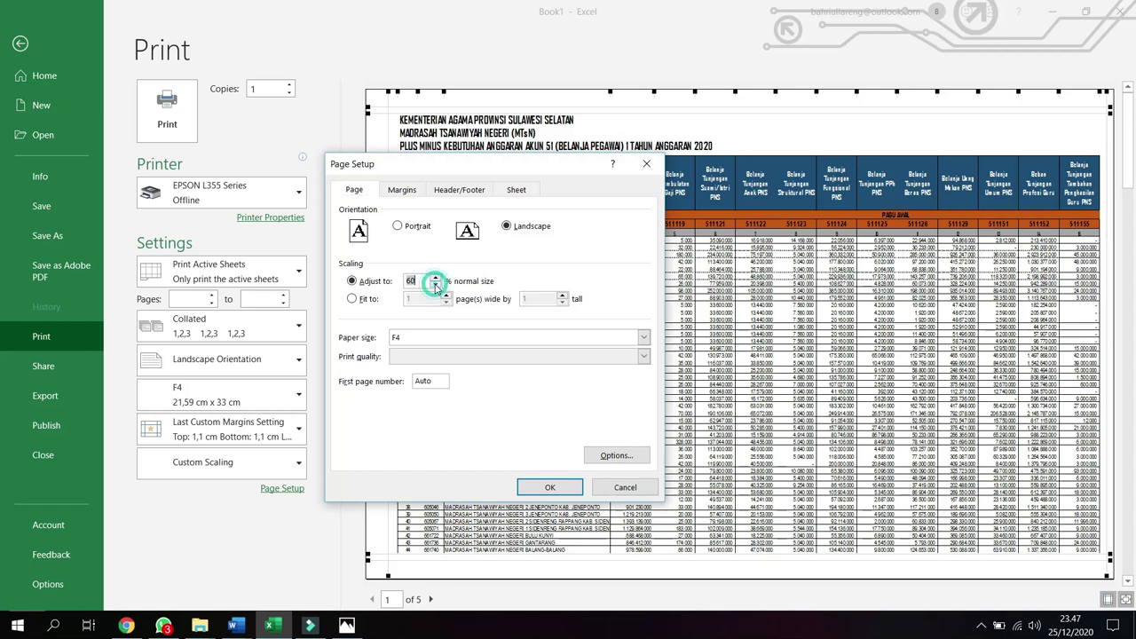
click(549, 487)
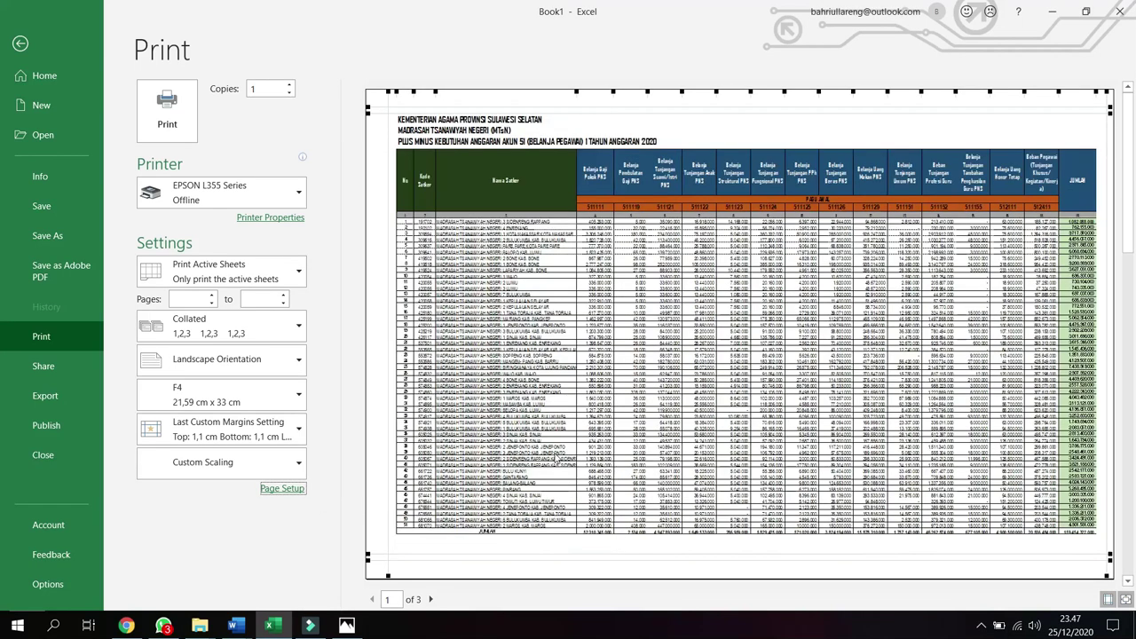